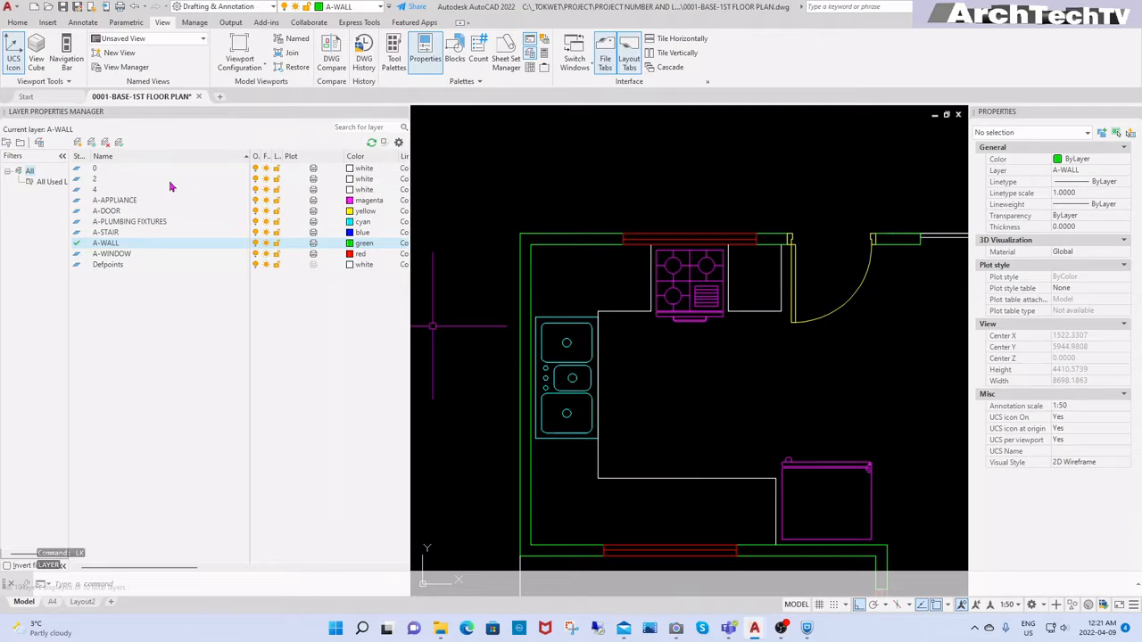
Create a layer named A-COLUMN with the color cyan, make it current and close the layer manager
click(79, 143)
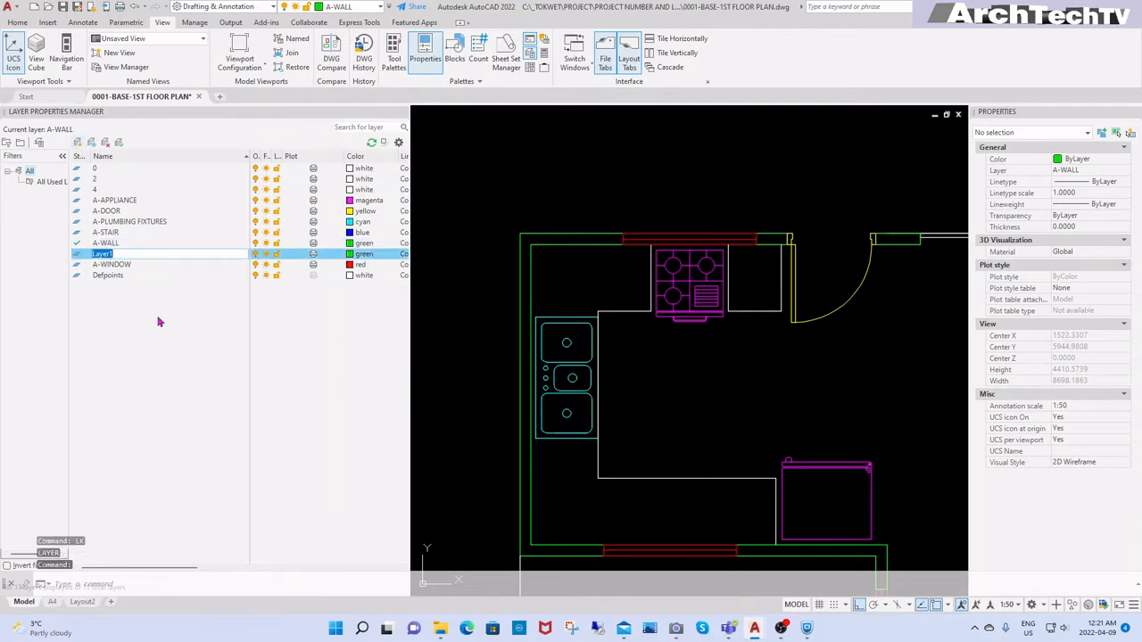
text(A-COLUMN)
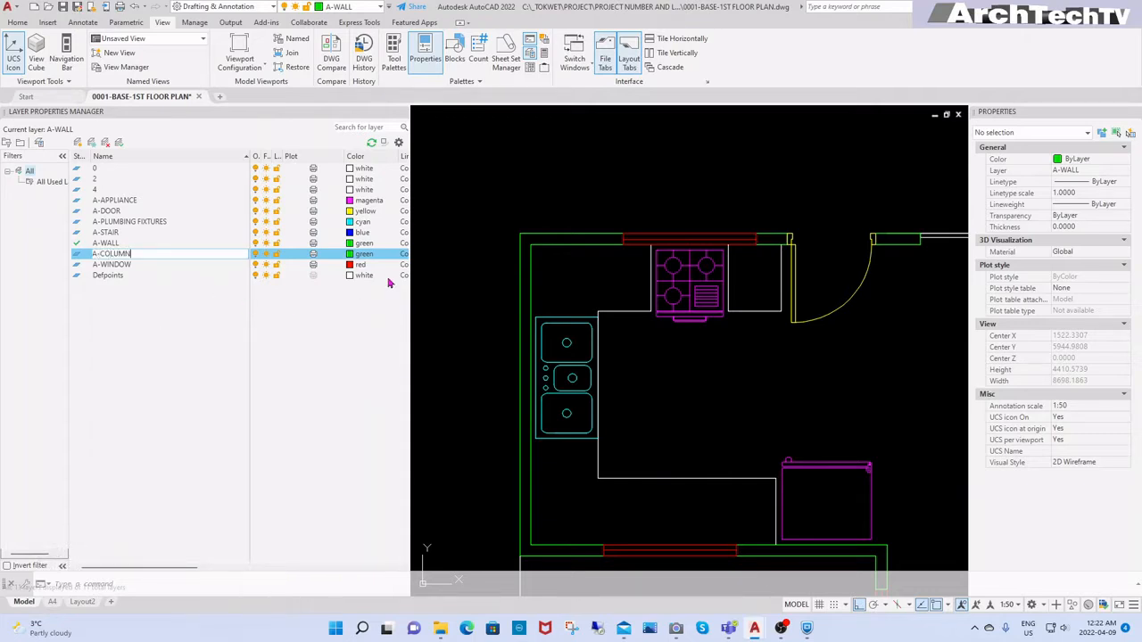
click(354, 257)
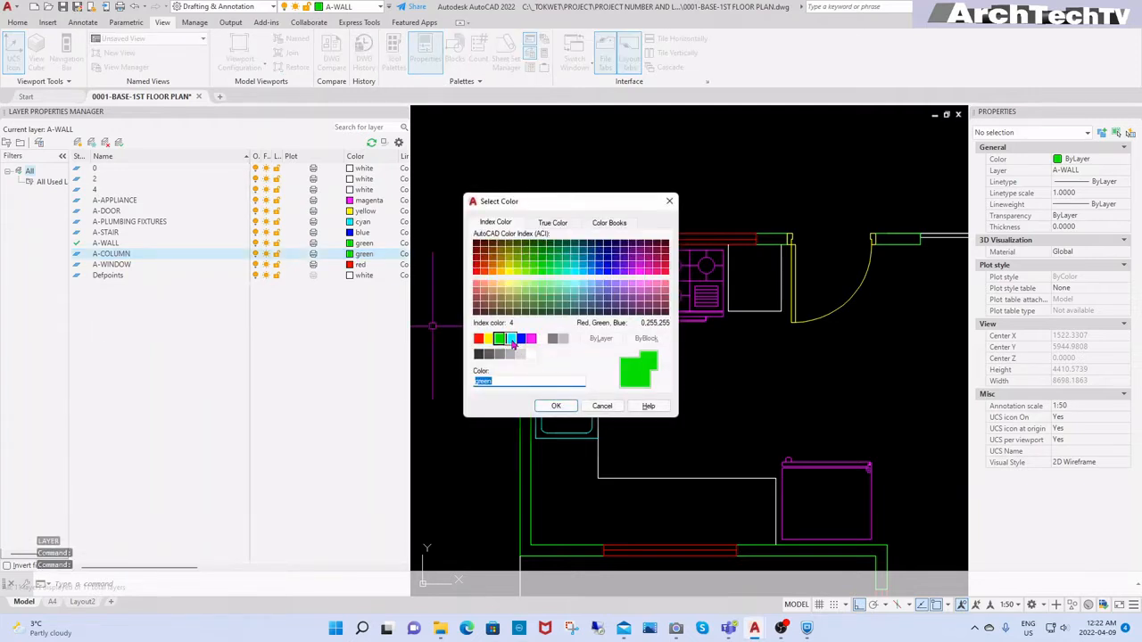
click(511, 339)
click(556, 406)
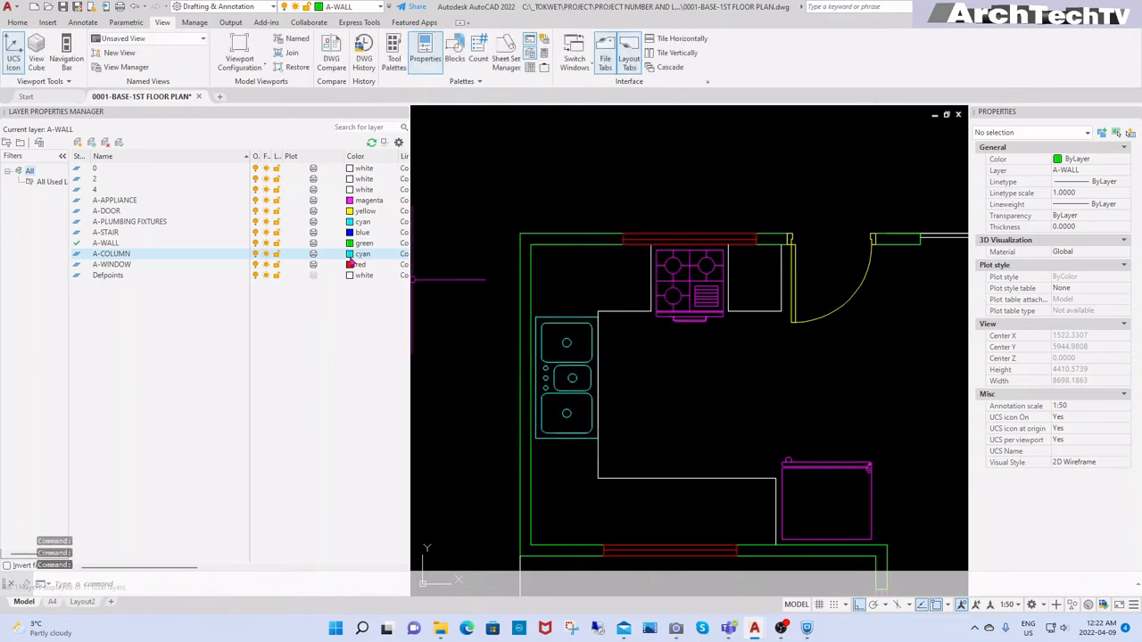
double_click(116, 254)
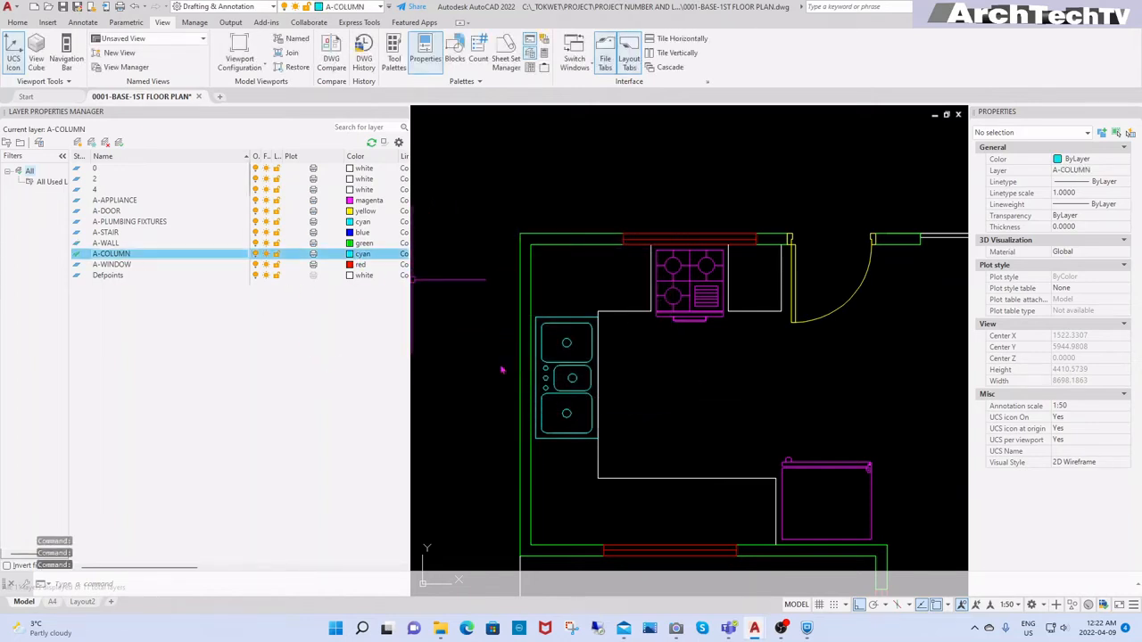
middle_drag(473, 321, 512, 341)
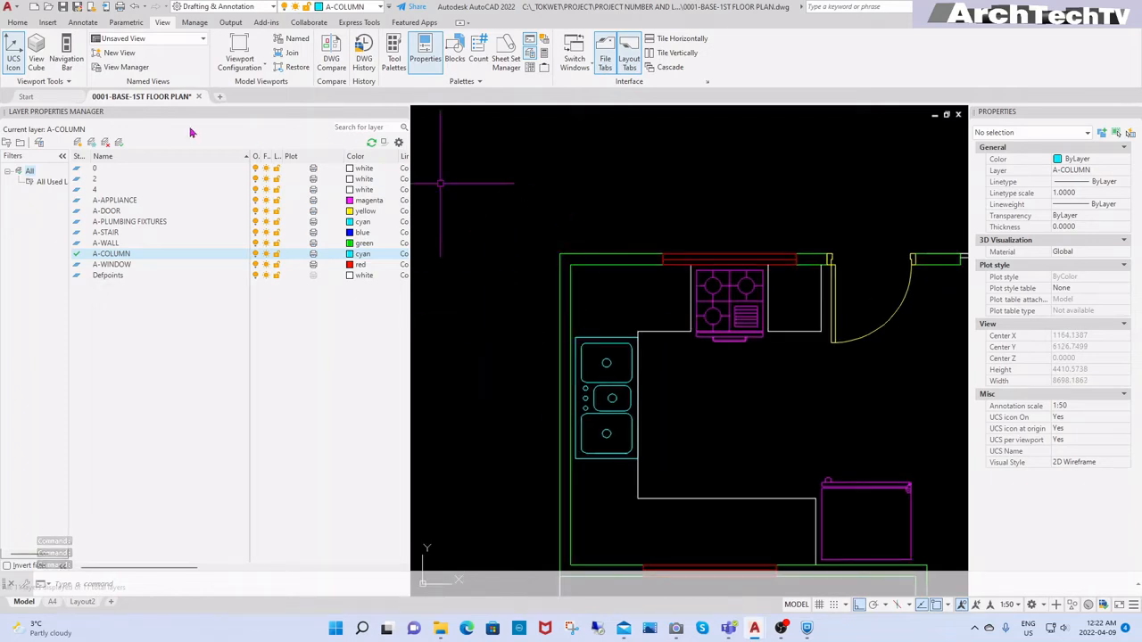
click(402, 113)
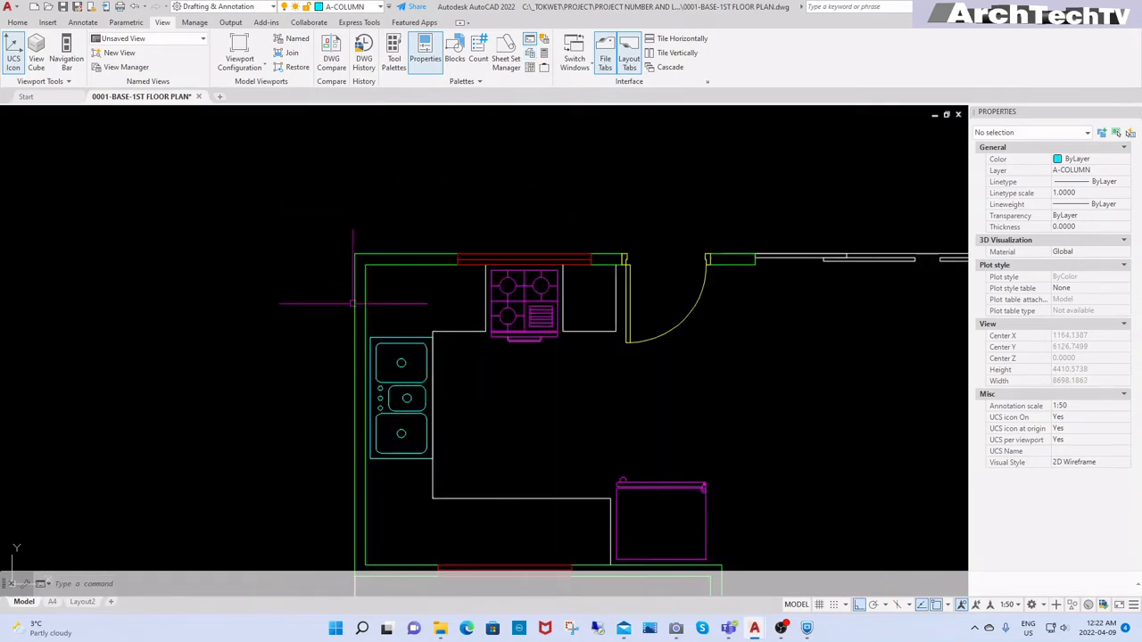
Draw a closed 300 by 300 square column outline with a polyline in the empty space left of the kitchen
middle_drag(312, 285, 394, 287)
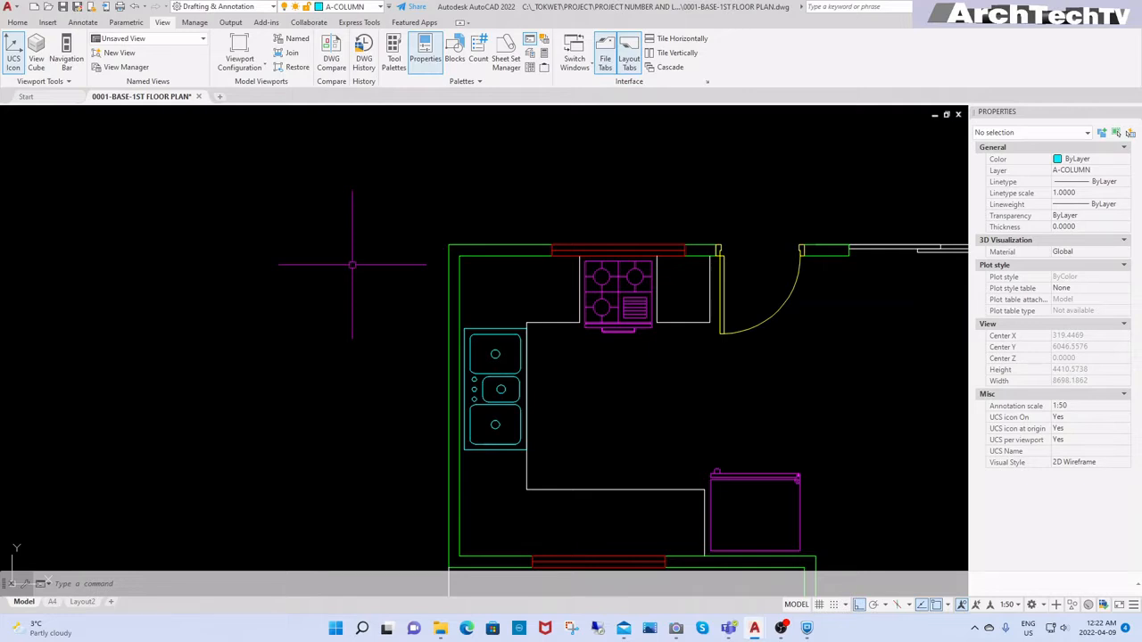
key(Return)
click(335, 263)
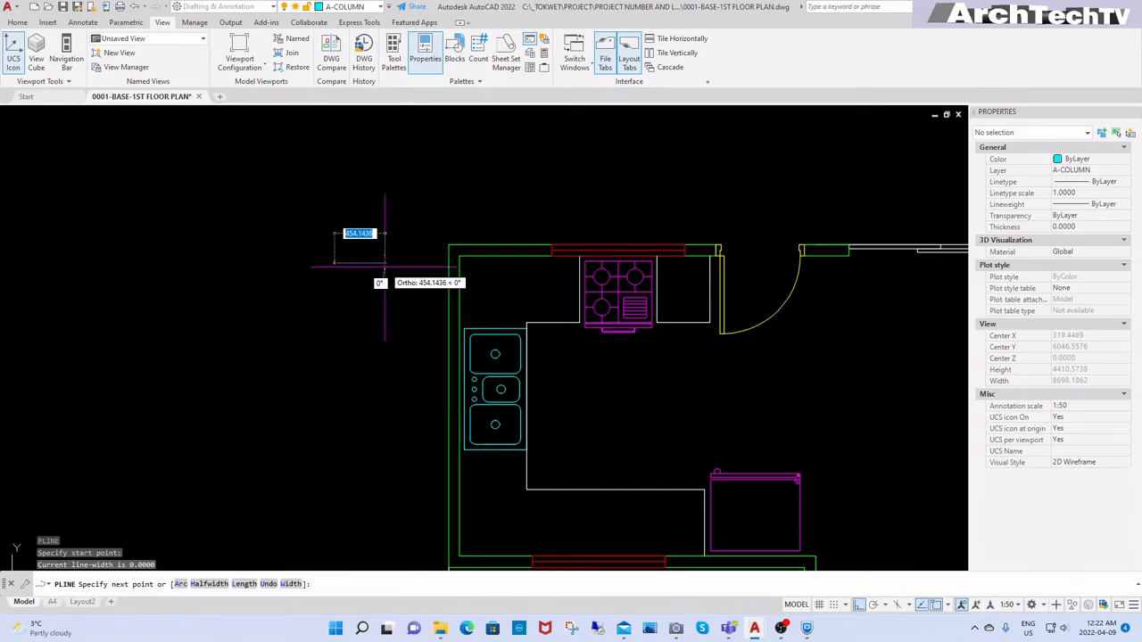
text(30)
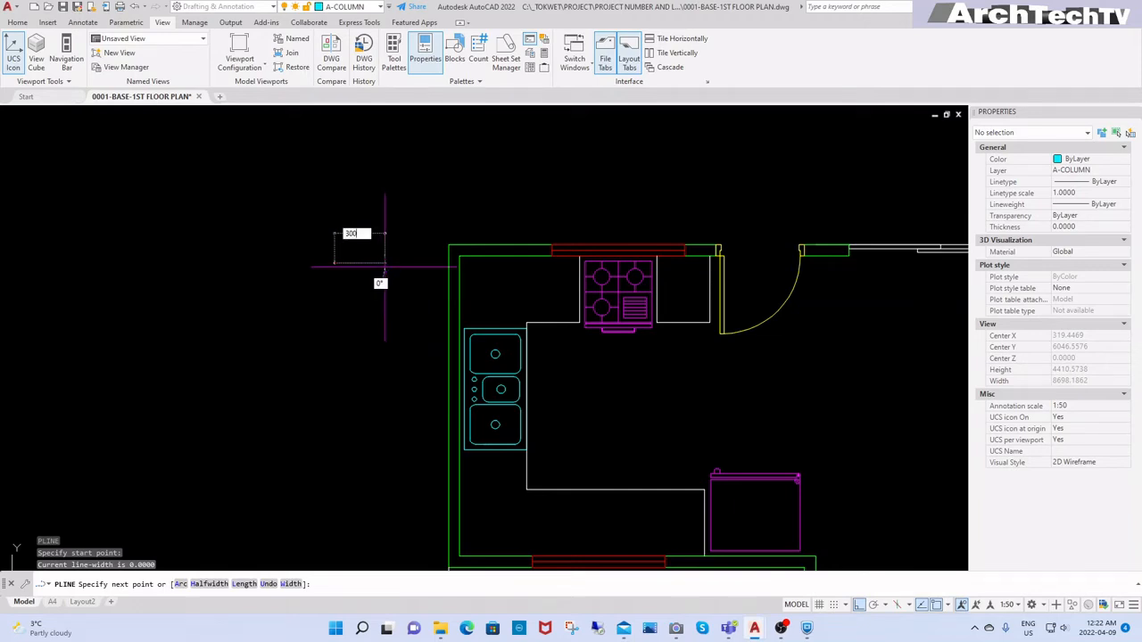
text(0)
key(Return)
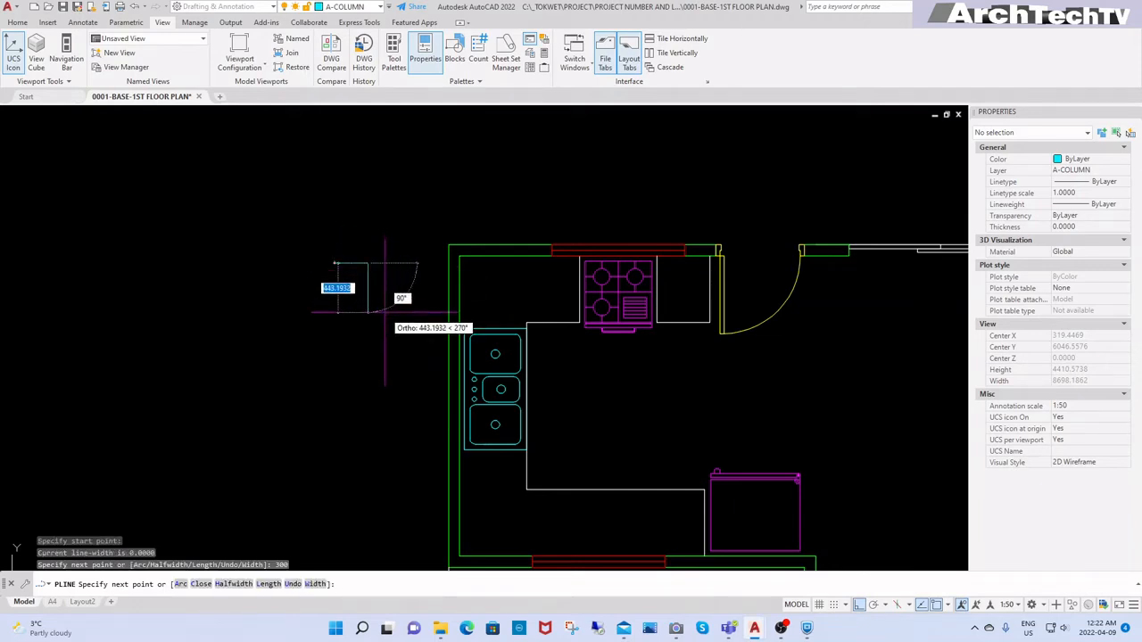
text(3)
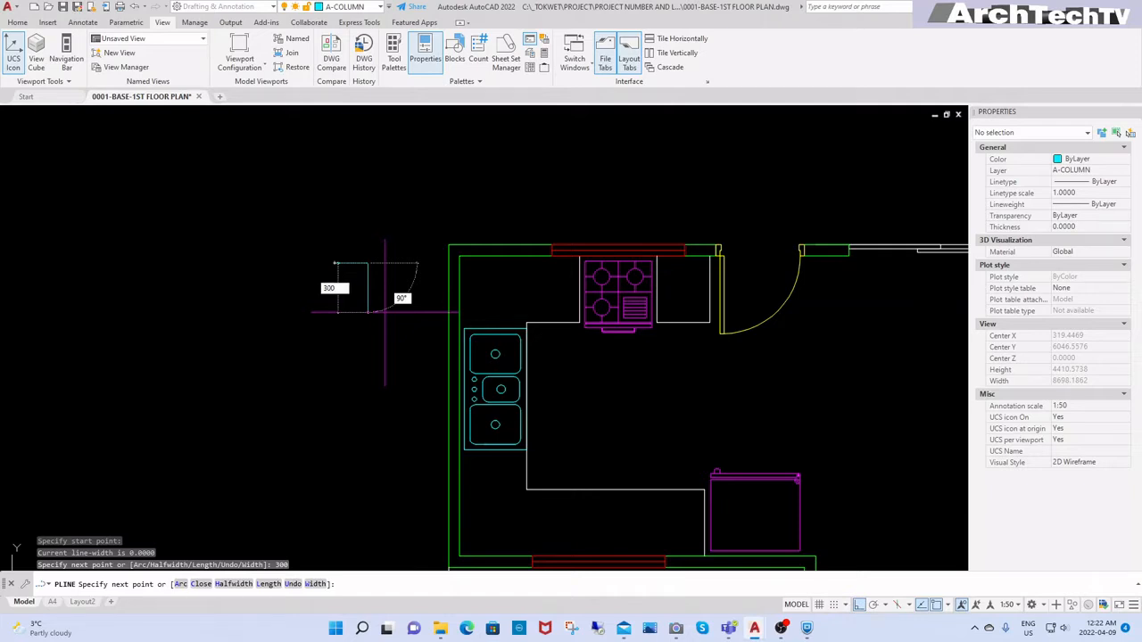
text(00)
key(Return)
text(3)
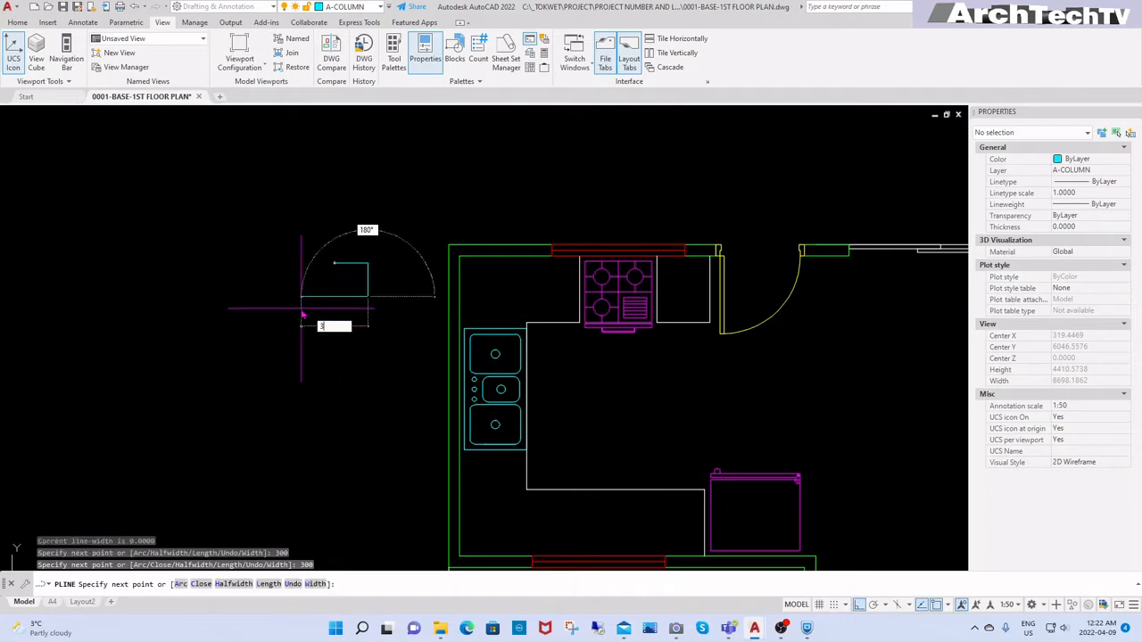
text(00)
key(Return)
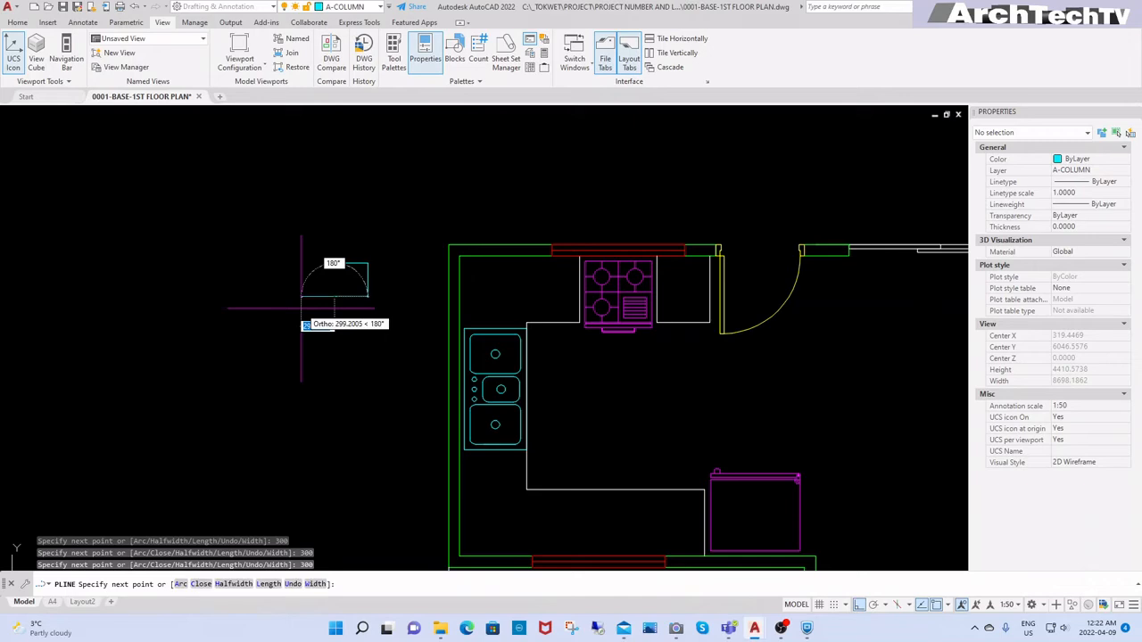
text(c)
key(Return)
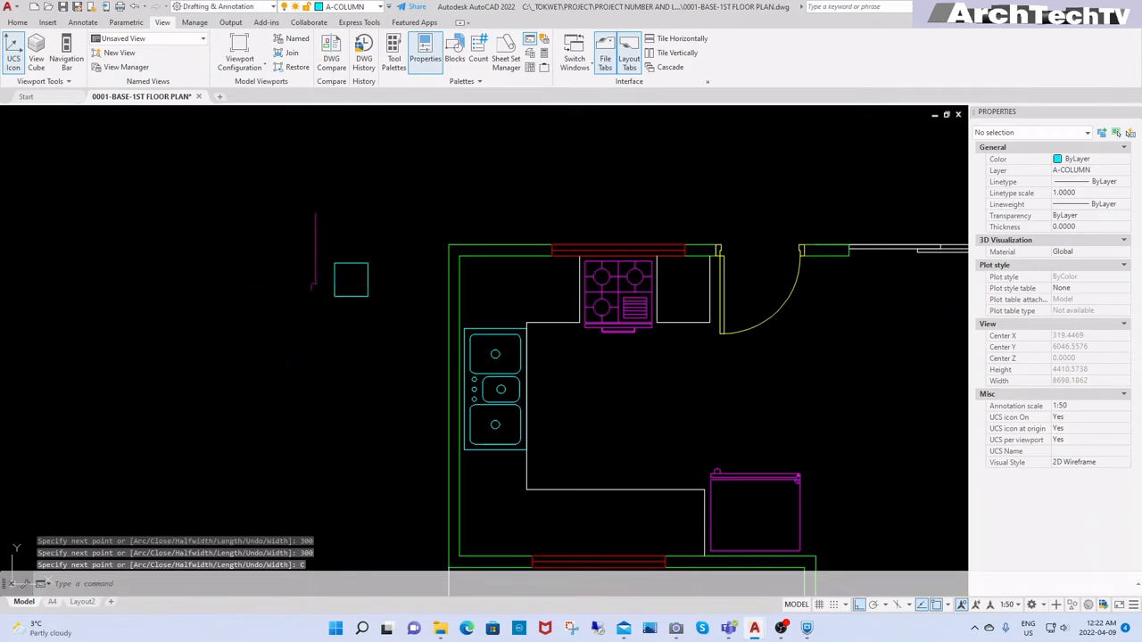
key(Escape)
key(Escape)
key(Escape)
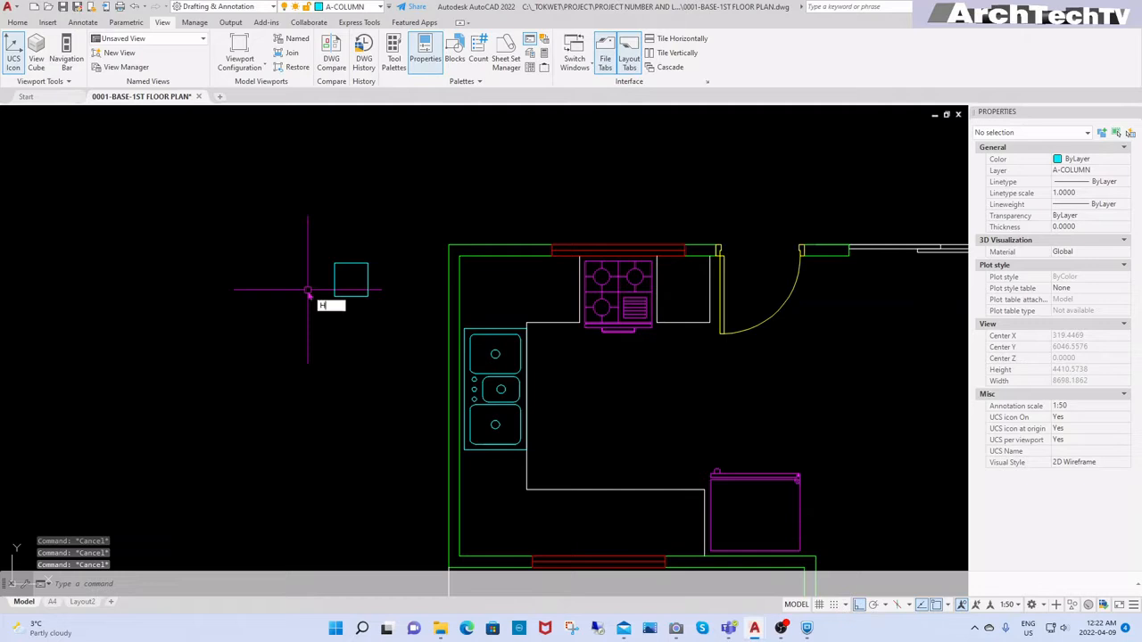
Fill the square column outline with a solid hatch
text(h)
key(Return)
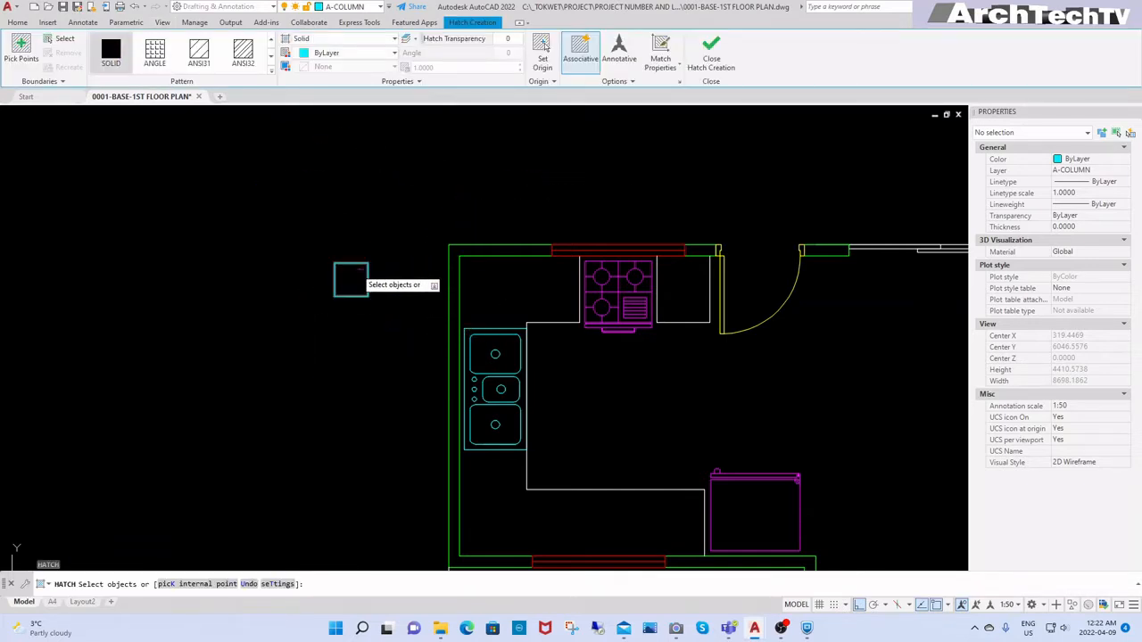
click(355, 264)
key(Return)
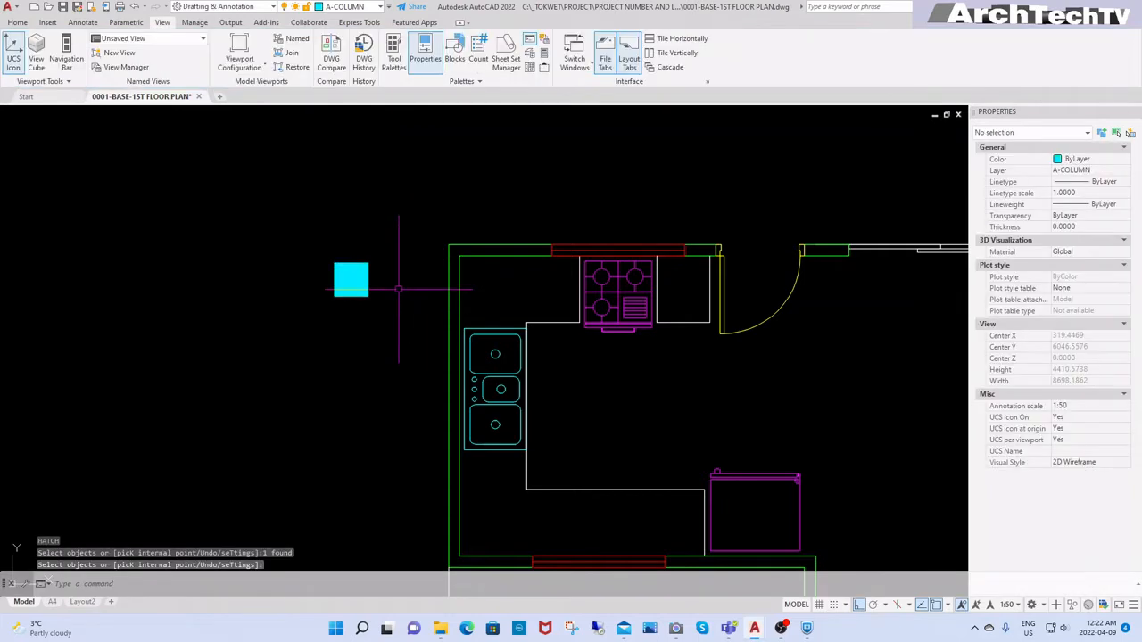
scroll(353, 282, up, 2)
key(Escape)
key(Escape)
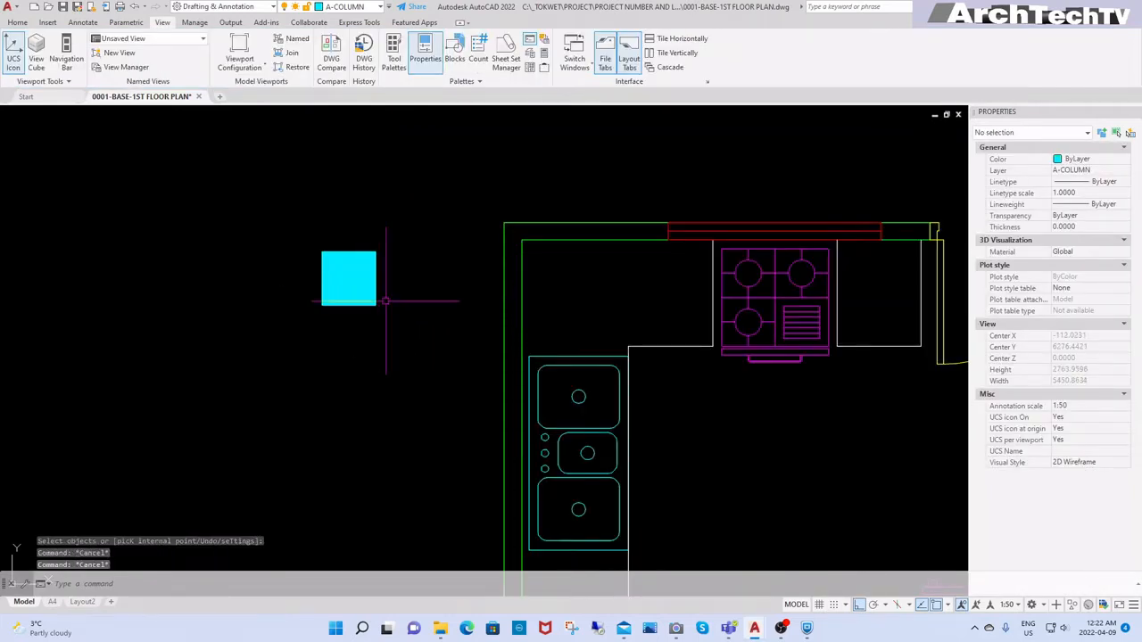
scroll(385, 301, down, 2)
key(Escape)
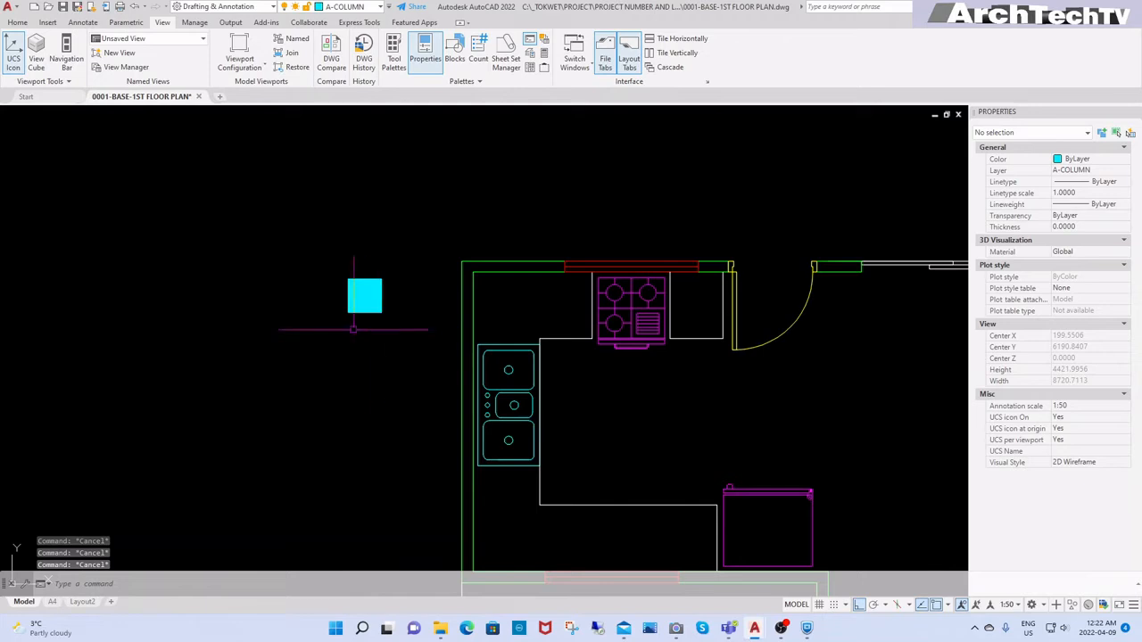
Begin a block definition named COLUMN and select the square outline with its hatch as its objects
middle_drag(366, 324, 366, 316)
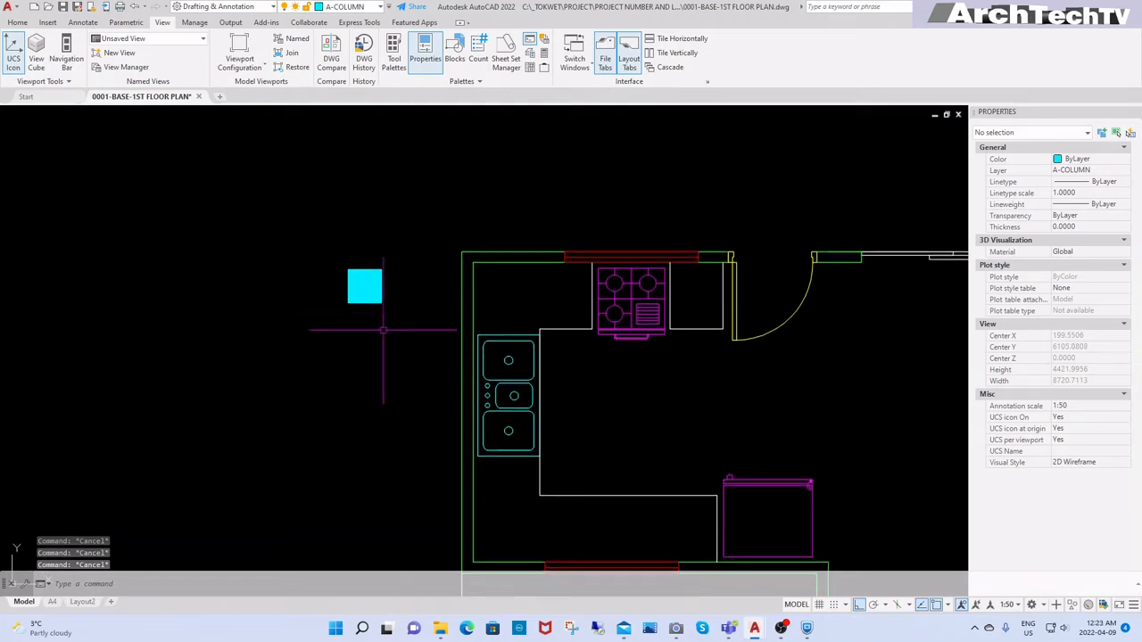
text(BLO)
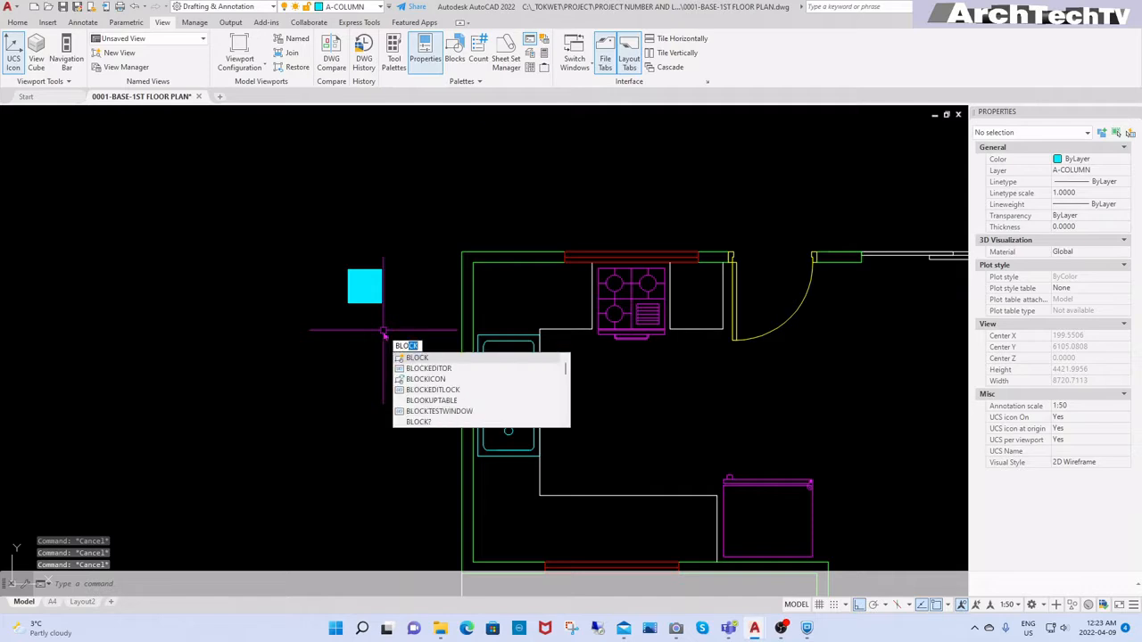
text(CK)
key(Return)
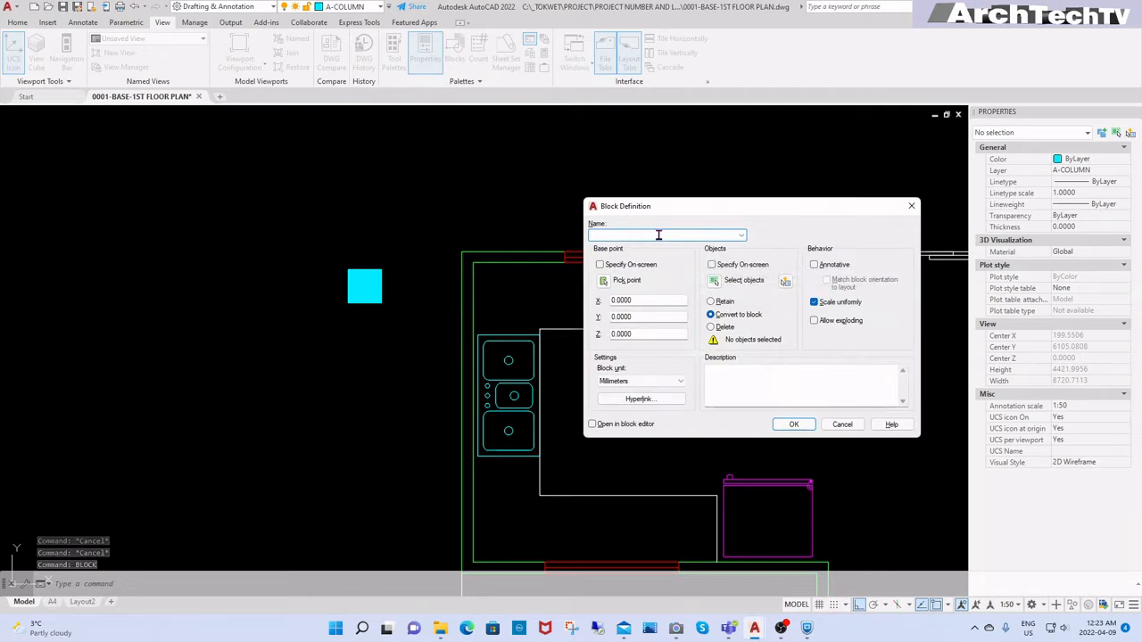
text(COLUMN)
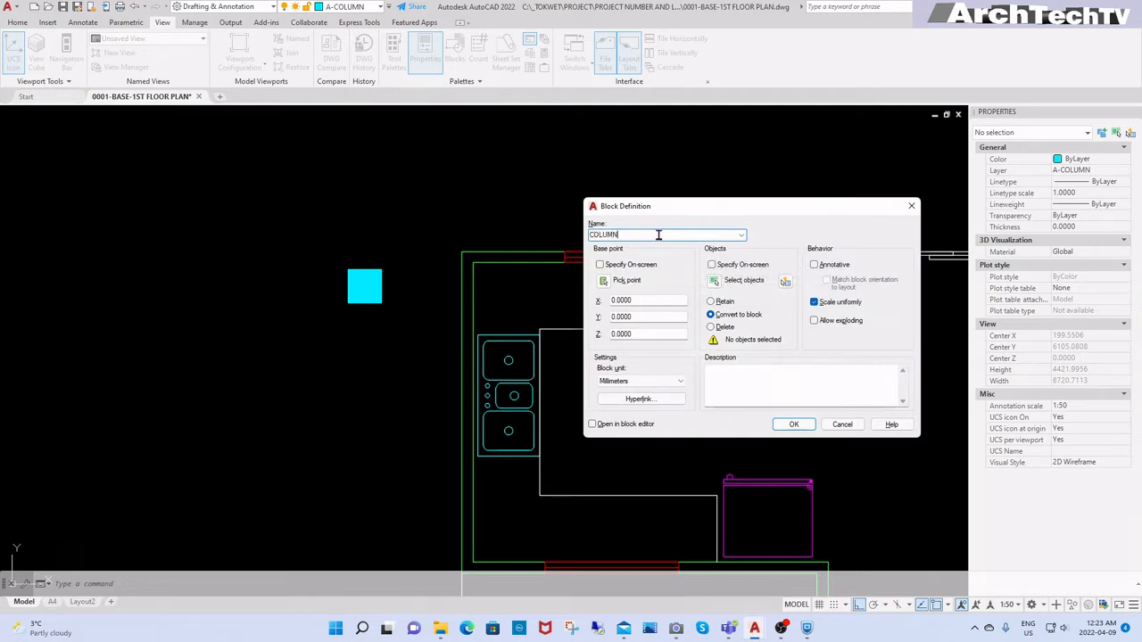
click(715, 280)
click(427, 238)
click(363, 289)
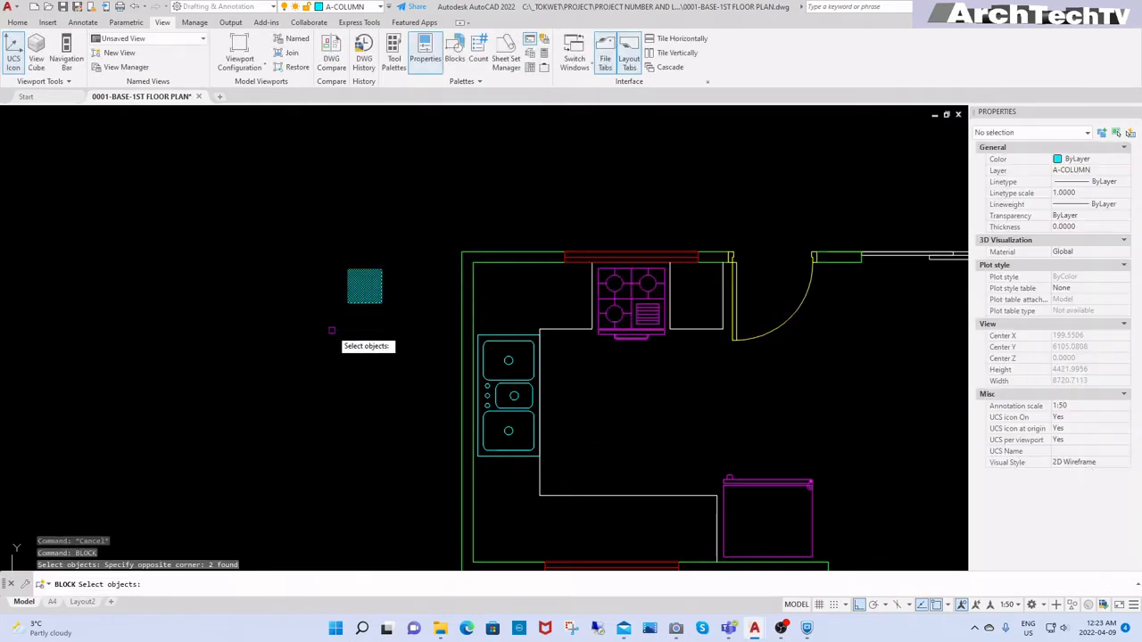
key(Return)
Set the block's base point at the upper-left corner of the square and create the block
click(603, 280)
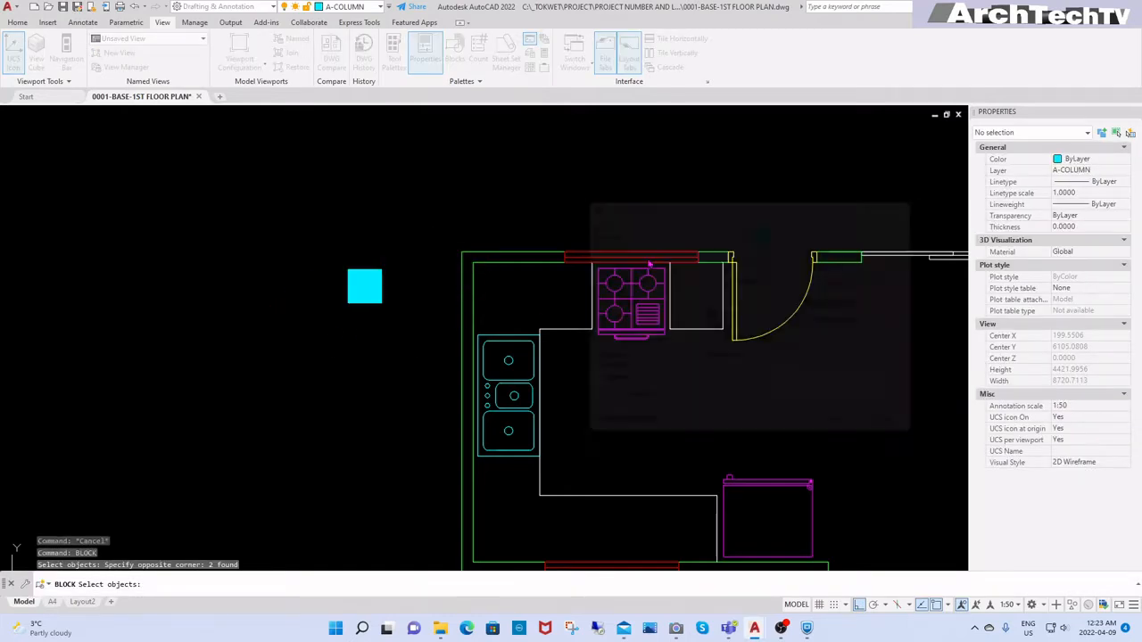
scroll(364, 304, up, 2)
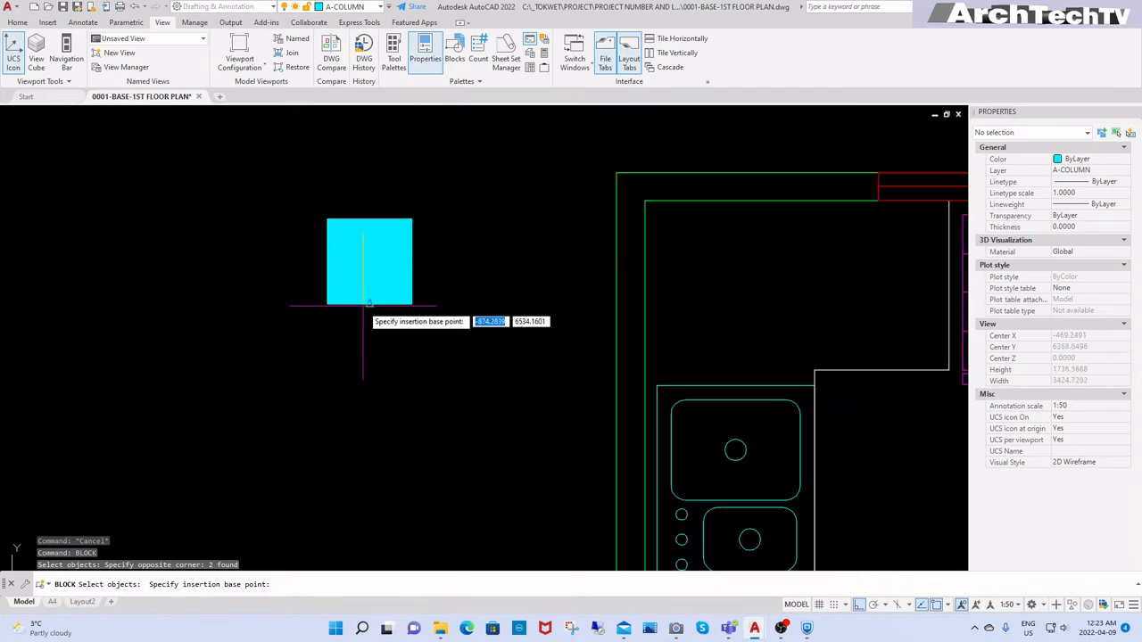
scroll(415, 299, down, 3)
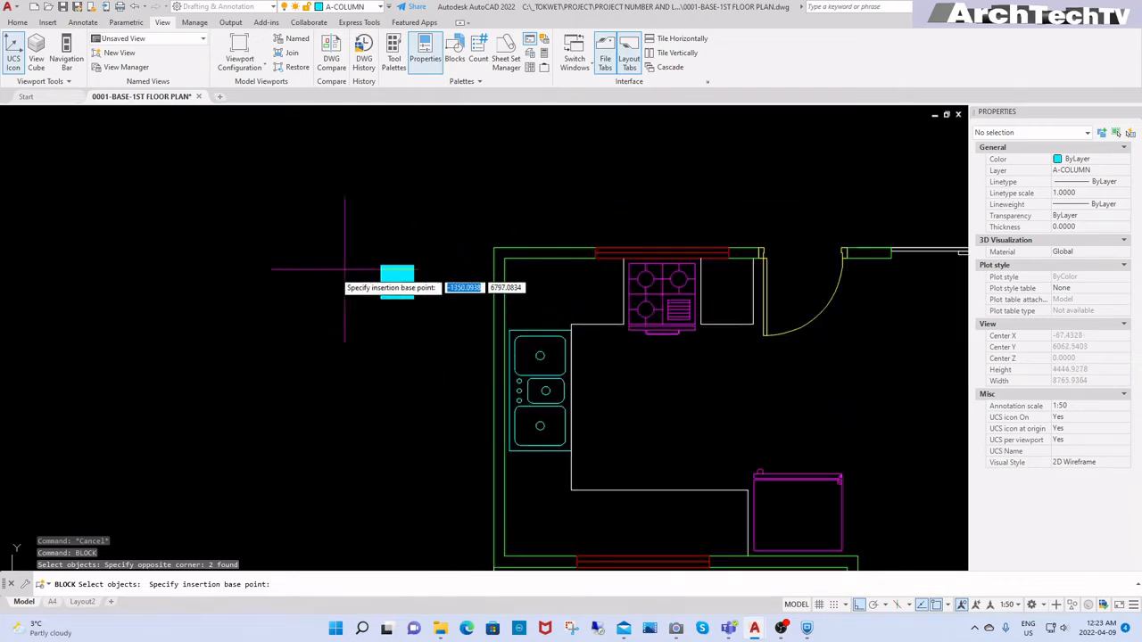
scroll(384, 272, up, 2)
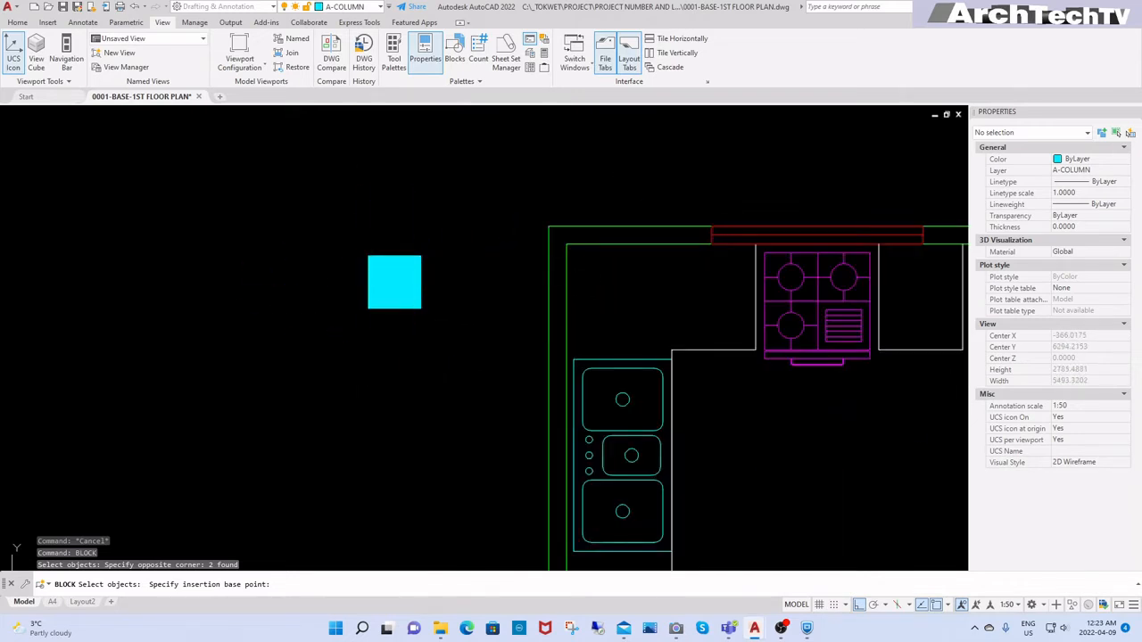
click(367, 256)
click(793, 425)
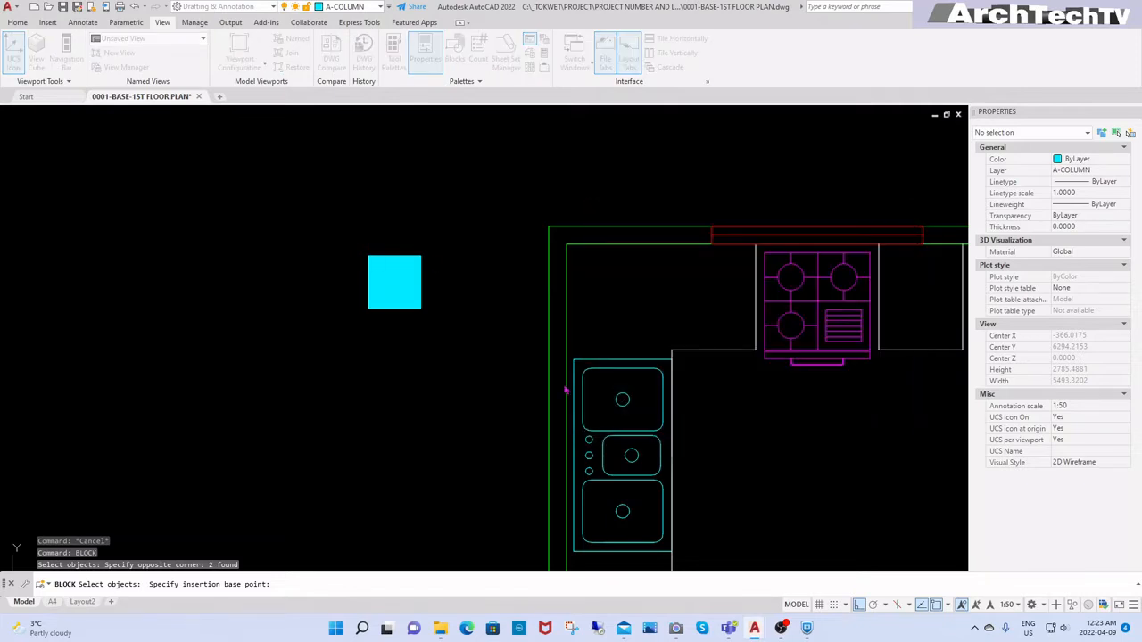
key(Escape)
key(Escape)
scroll(487, 337, down, 3)
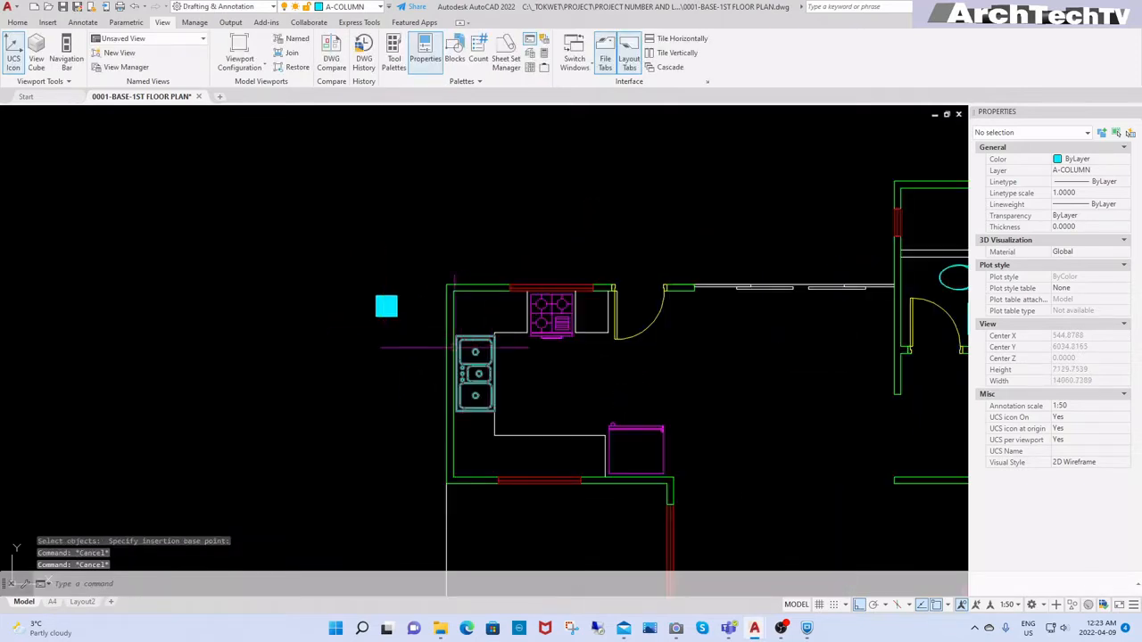
scroll(419, 305, up, 3)
click(384, 288)
click(318, 351)
key(Escape)
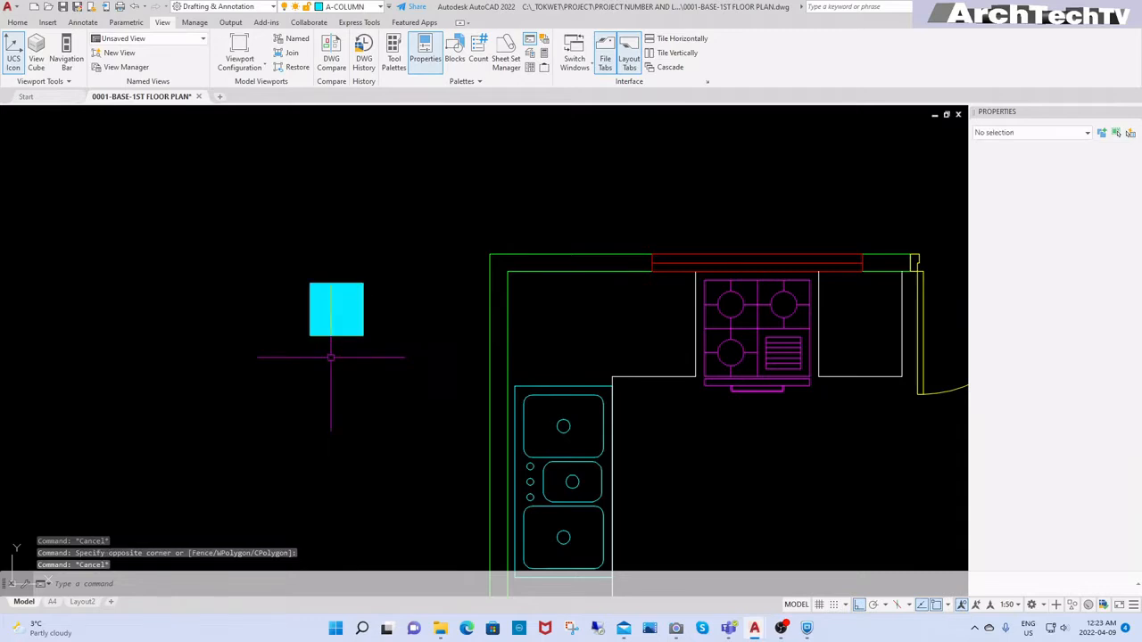
Move the column block by its upper-left corner to the outer upper-left corner of the kitchen walls
text(m)
key(Return)
click(388, 239)
click(309, 366)
key(Return)
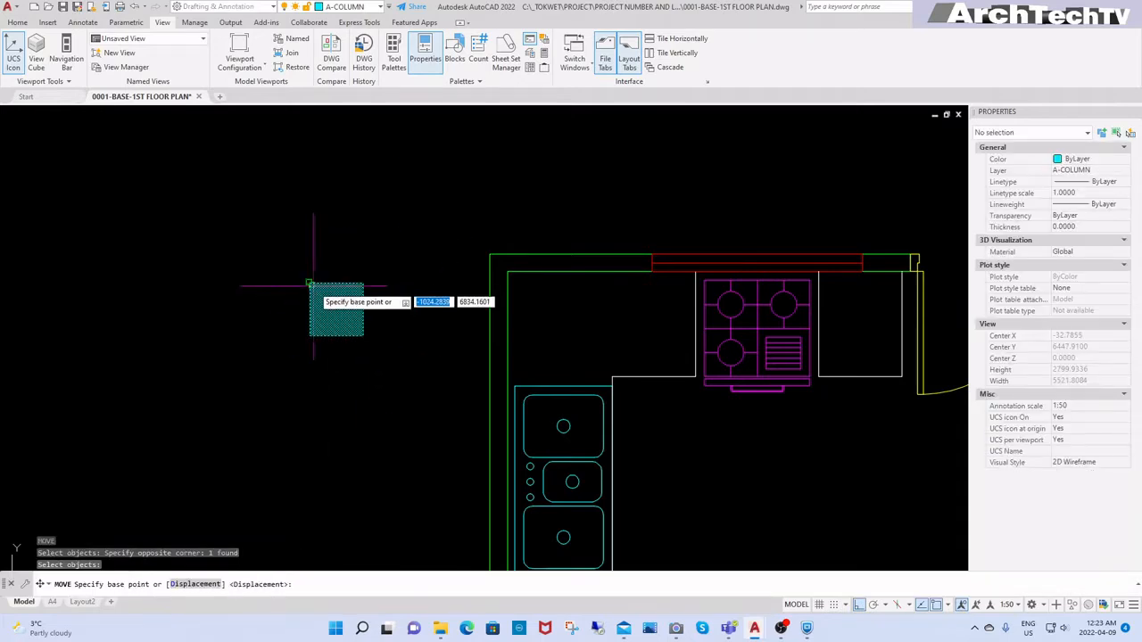
click(310, 284)
click(497, 253)
scroll(497, 252, down, 5)
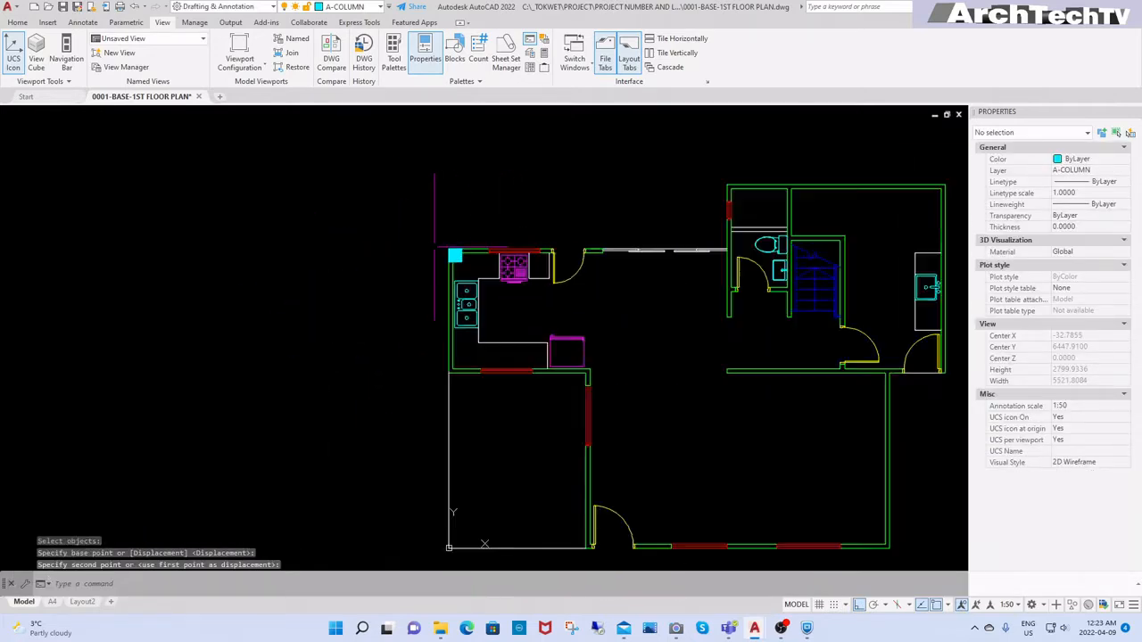
key(Escape)
key(Escape)
Copy the column block by its lower-left corner straight down to the outer lower-left corner of the kitchen walls
scroll(428, 272, up, 5)
text(co)
key(Return)
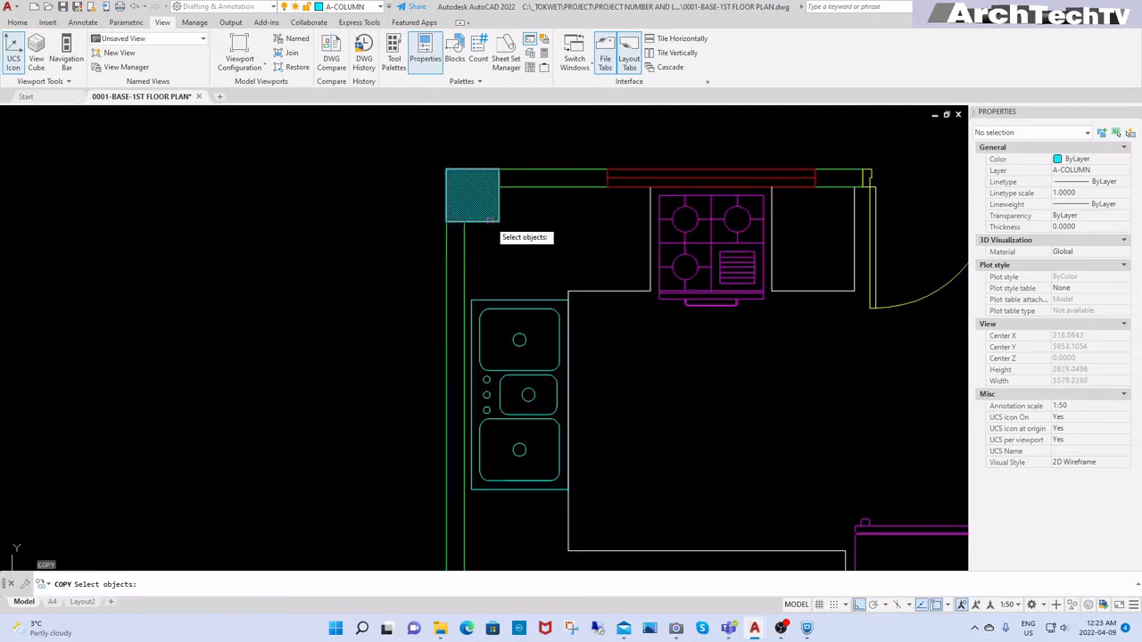
click(474, 207)
key(Return)
click(446, 221)
scroll(448, 225, down, 2)
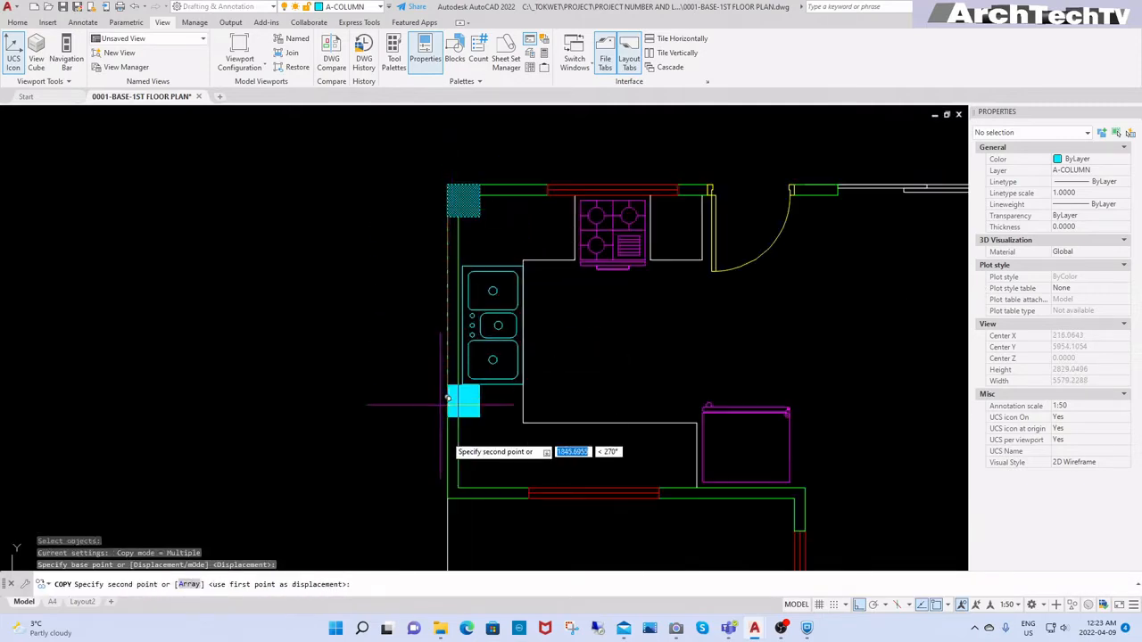
click(447, 491)
scroll(379, 430, down, 4)
key(Escape)
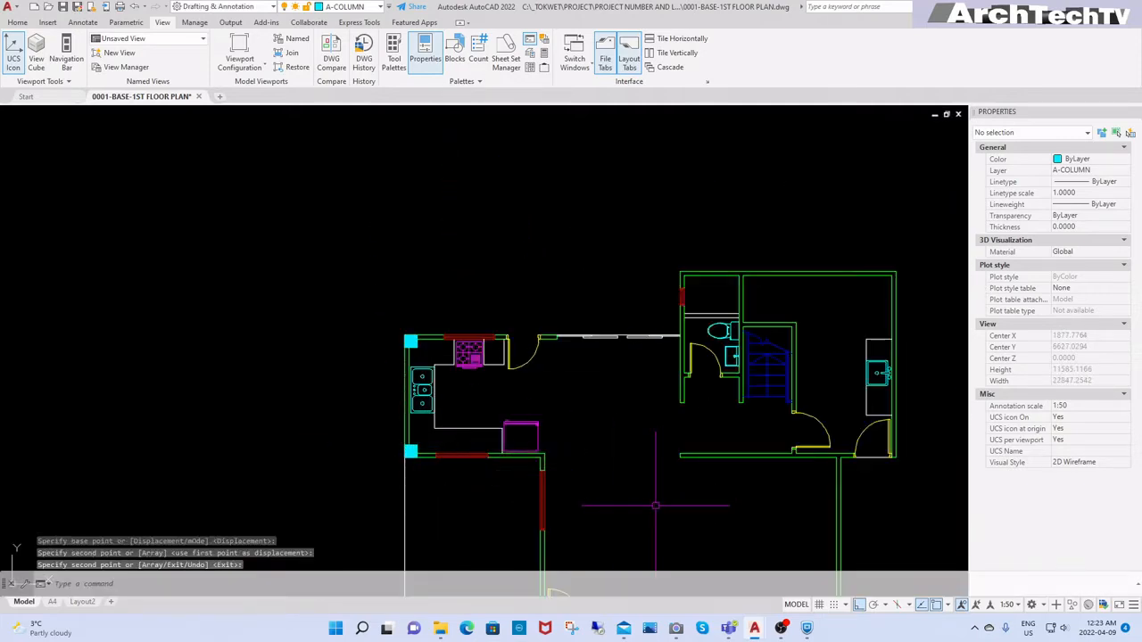
Copy the kitchen's lower-left column by its lower-left corner along the wall to the kitchen's lower-right wall corner
middle_drag(665, 493, 645, 431)
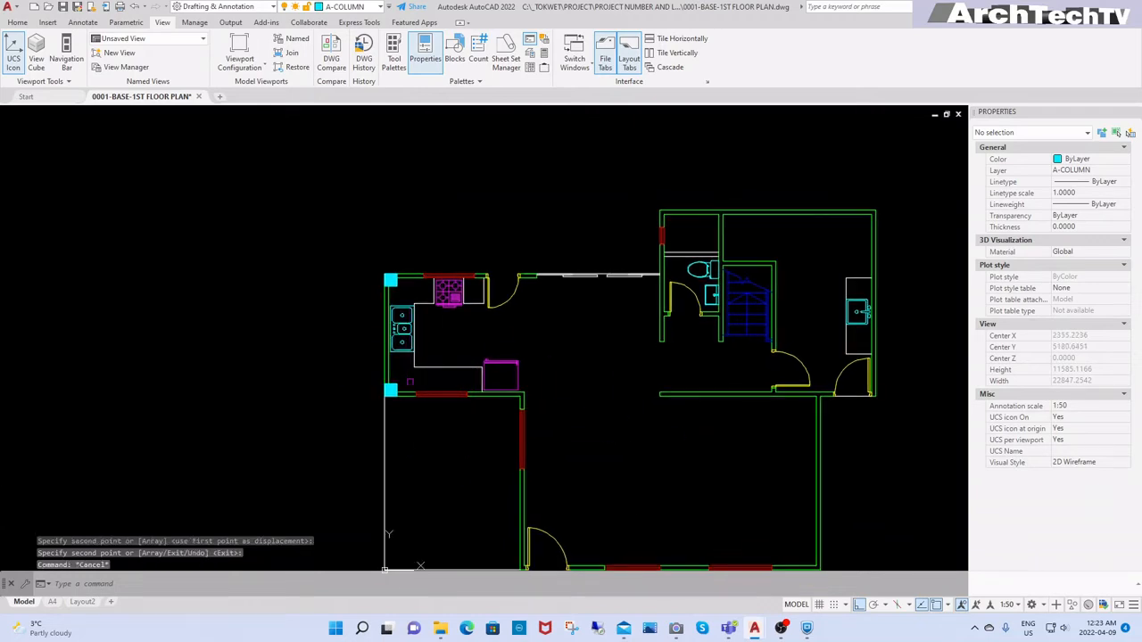
scroll(401, 381, up, 6)
text(c)
key(Return)
click(397, 382)
click(383, 395)
scroll(383, 395, down, 5)
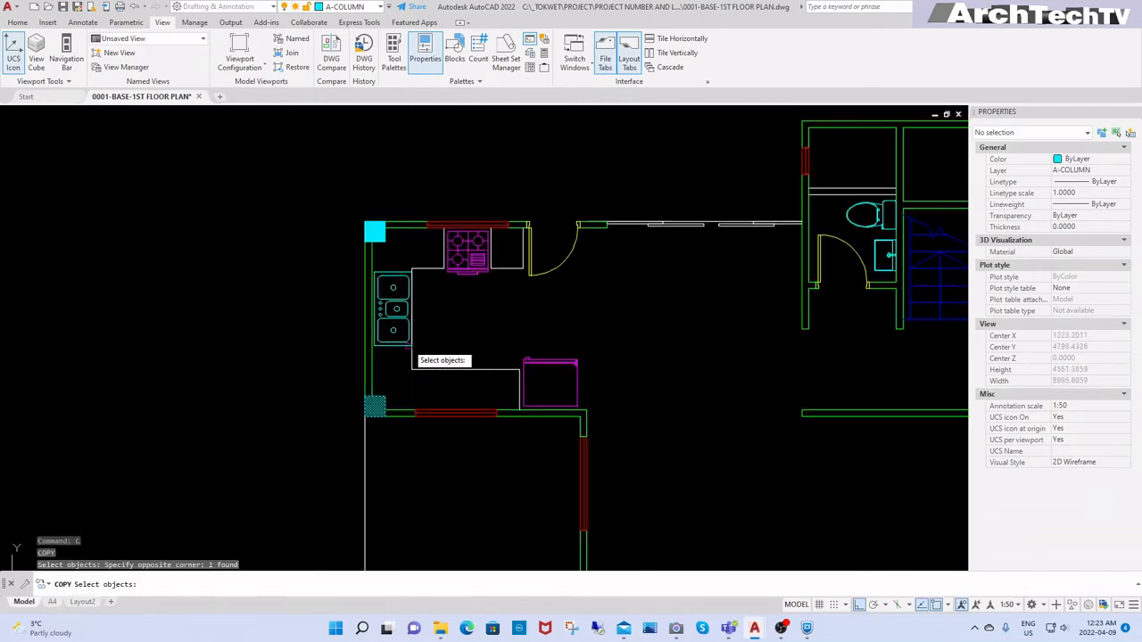
scroll(383, 410, up, 3)
key(Return)
click(364, 414)
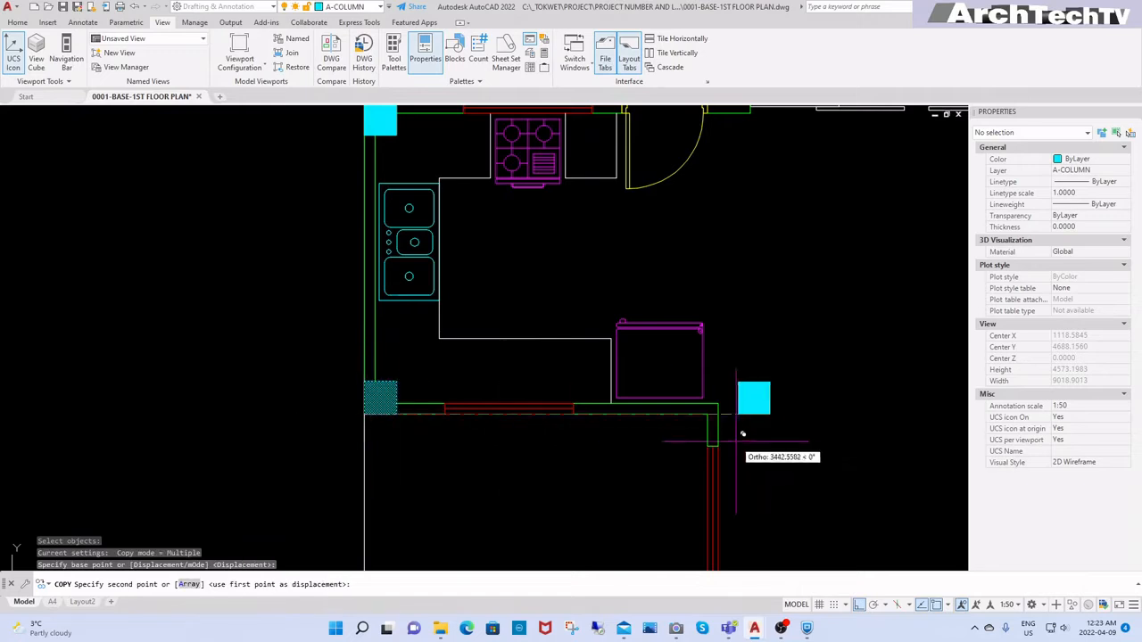
click(708, 413)
key(Return)
scroll(563, 356, down, 6)
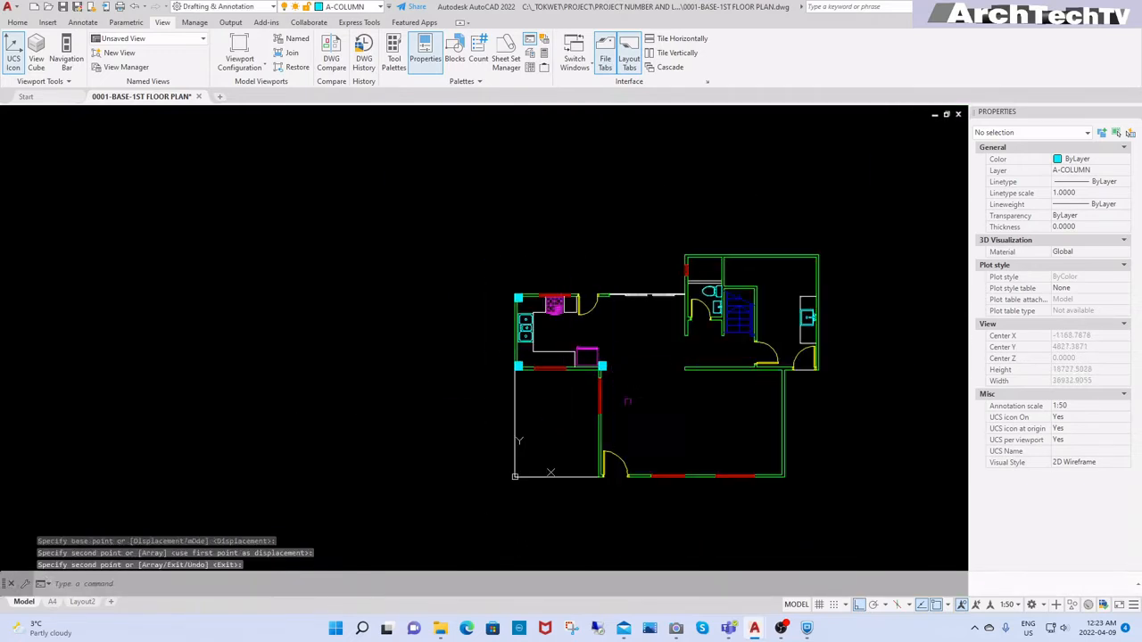
Copy the kitchen's lower-right column by its lower-left corner down to the wall corner beside the entrance door
scroll(618, 430, up, 2)
text(c)
key(Return)
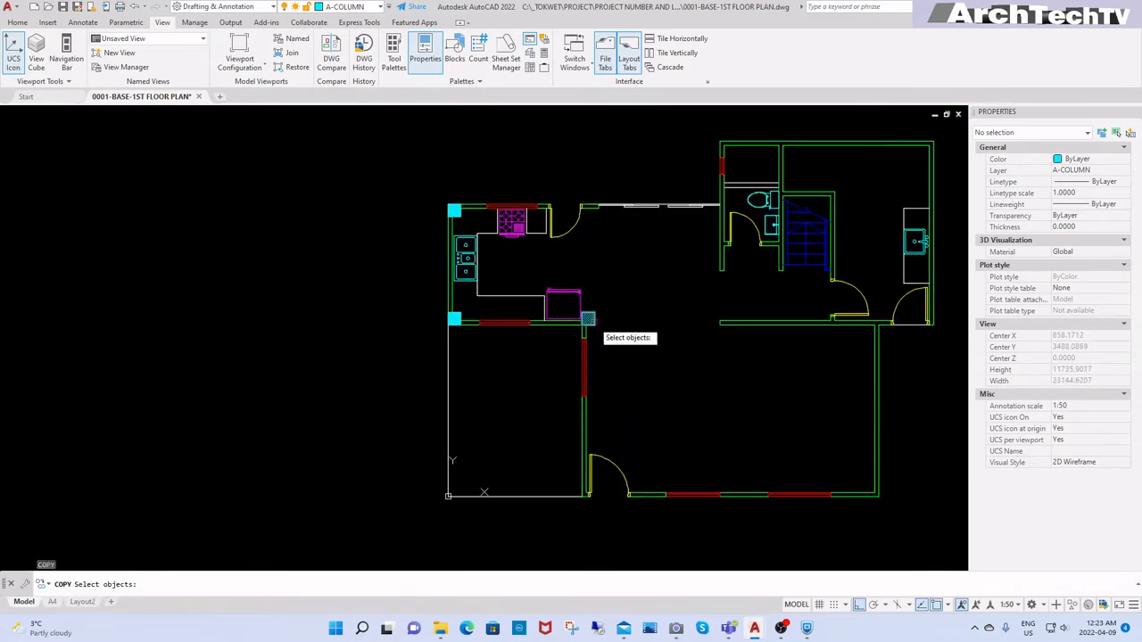
click(588, 319)
scroll(588, 321, up, 2)
key(Return)
click(586, 312)
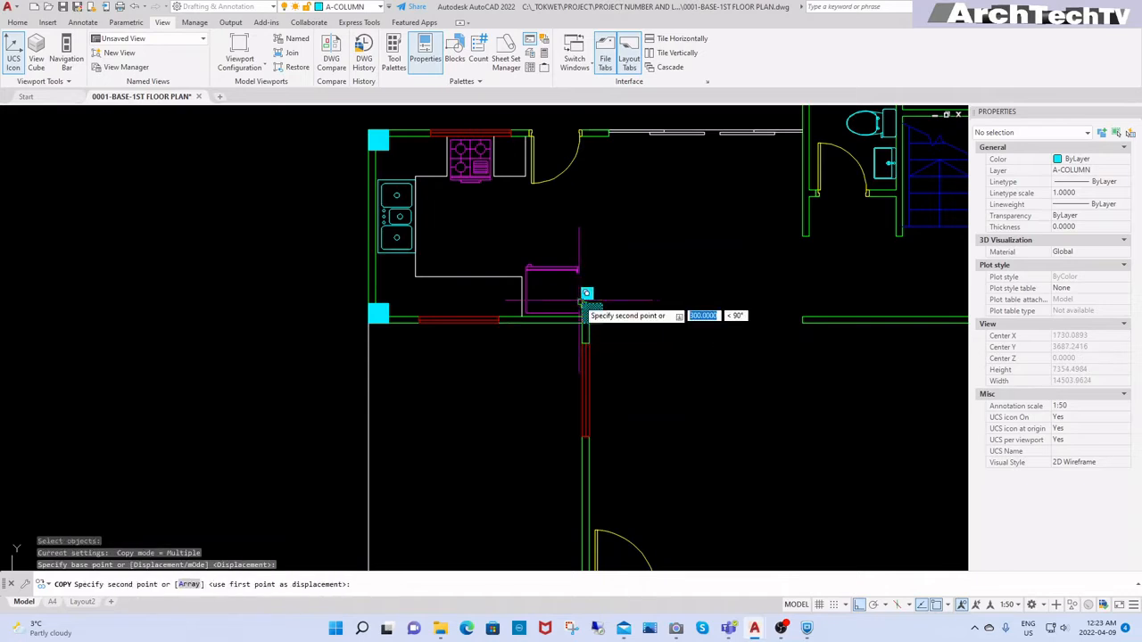
scroll(589, 419, down, 4)
scroll(596, 437, up, 3)
click(577, 372)
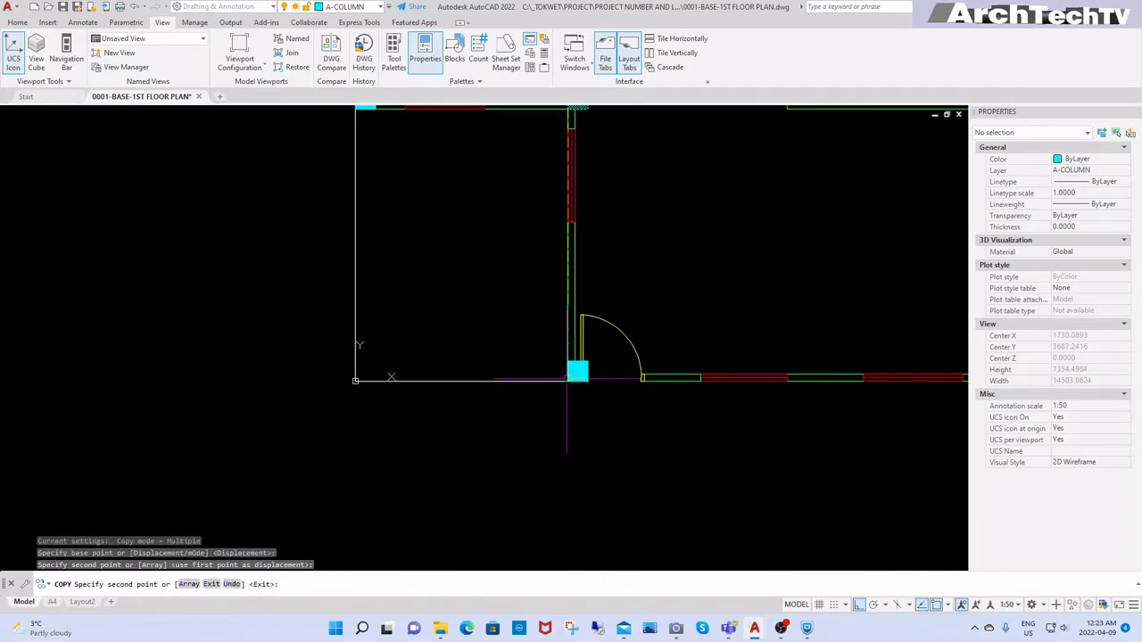
key(Escape)
key(Escape)
Move the entrance door to the right so its left jamb meets the lower-right corner of the new column
scroll(592, 361, up, 2)
text(m)
key(Return)
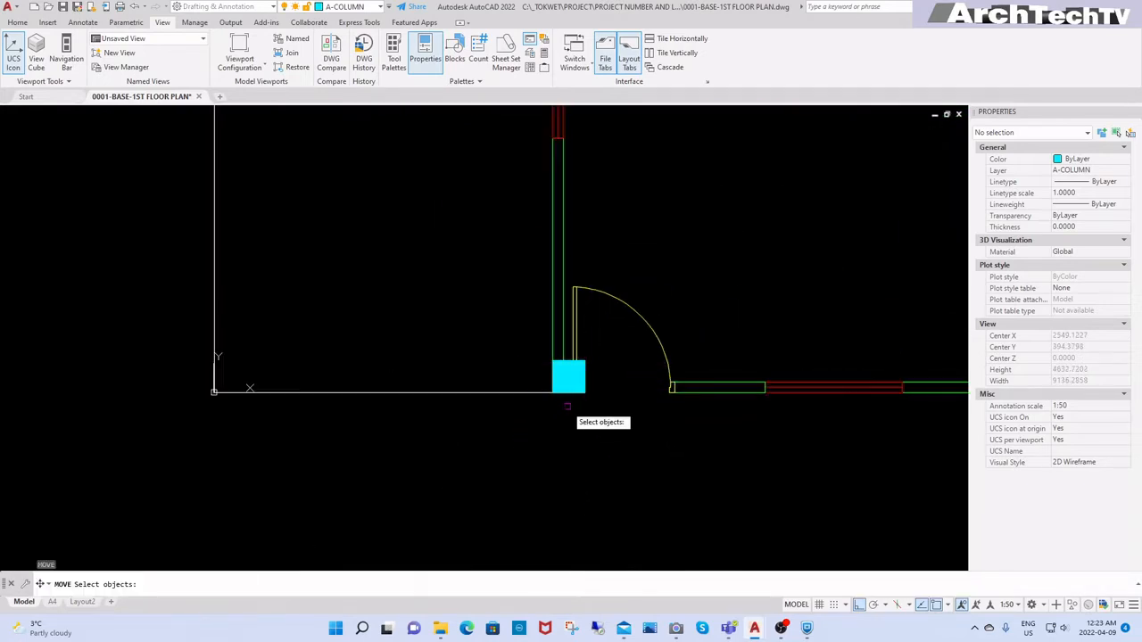
click(568, 406)
click(701, 256)
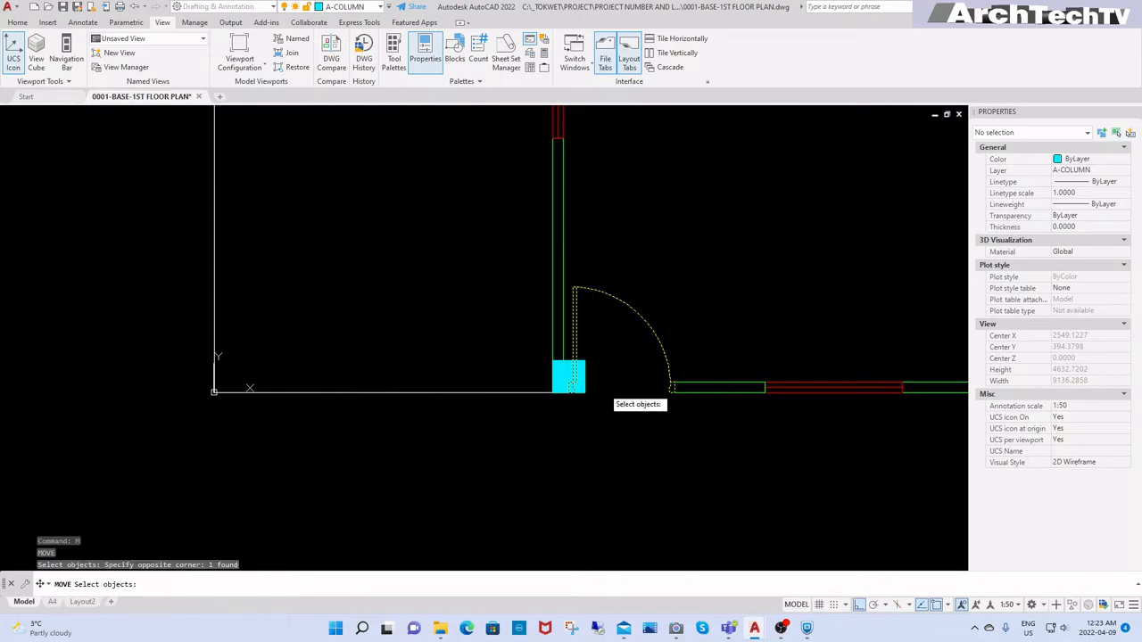
scroll(580, 398, up, 2)
key(Return)
click(564, 390)
click(588, 389)
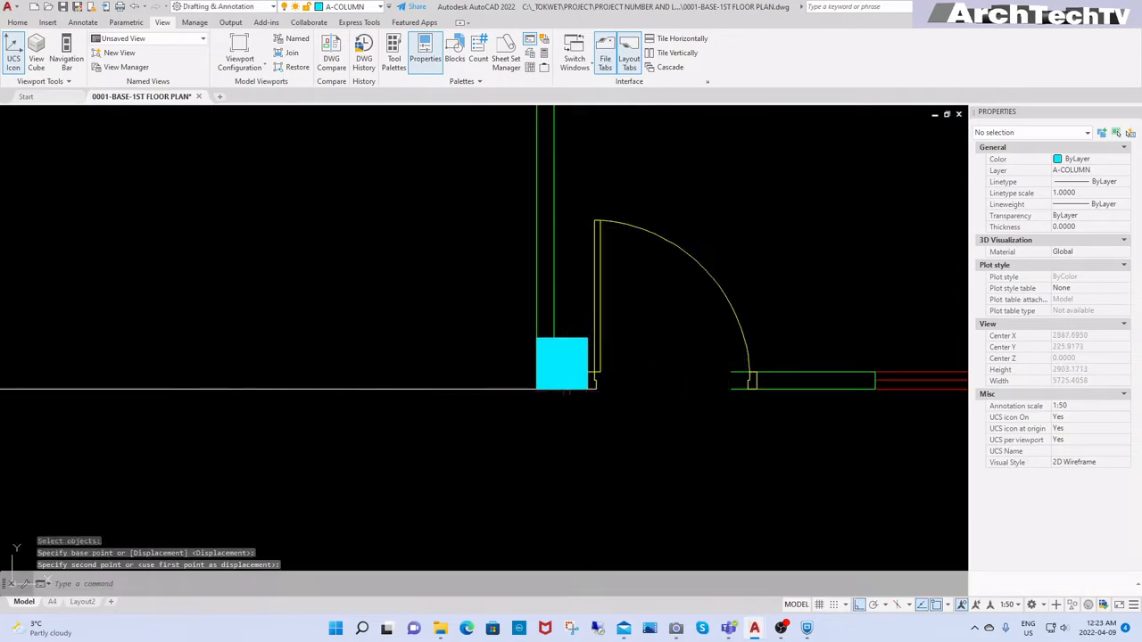
scroll(563, 390, down, 3)
key(Escape)
key(Escape)
Break both wall lines at the right jamb of the moved entrance door
scroll(648, 397, up, 5)
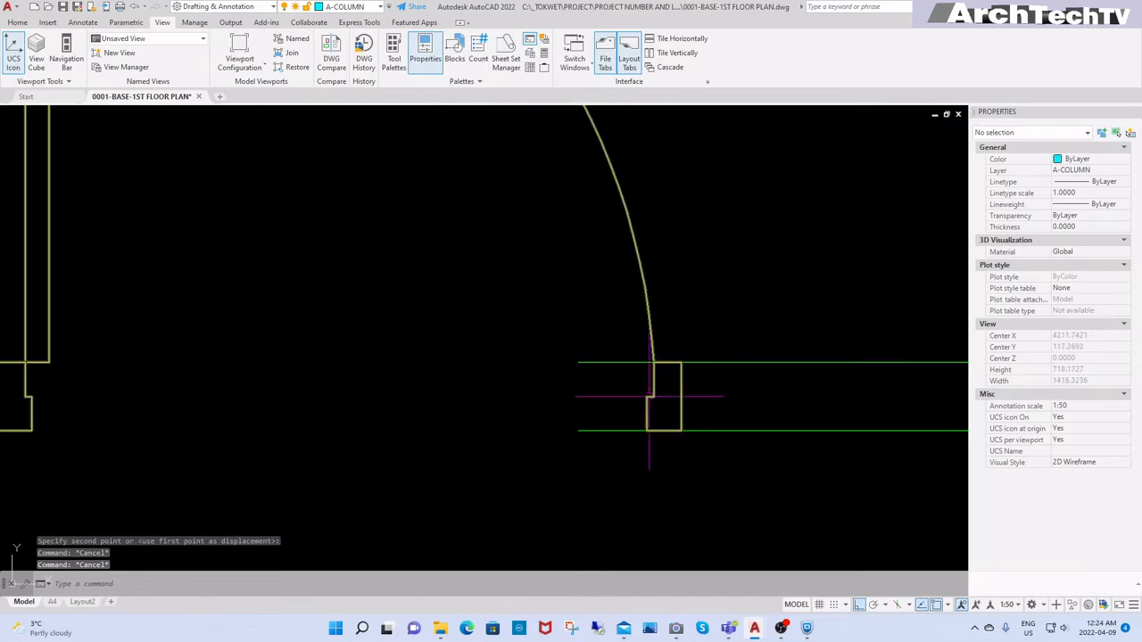
scroll(649, 397, down, 2)
click(607, 357)
key(Escape)
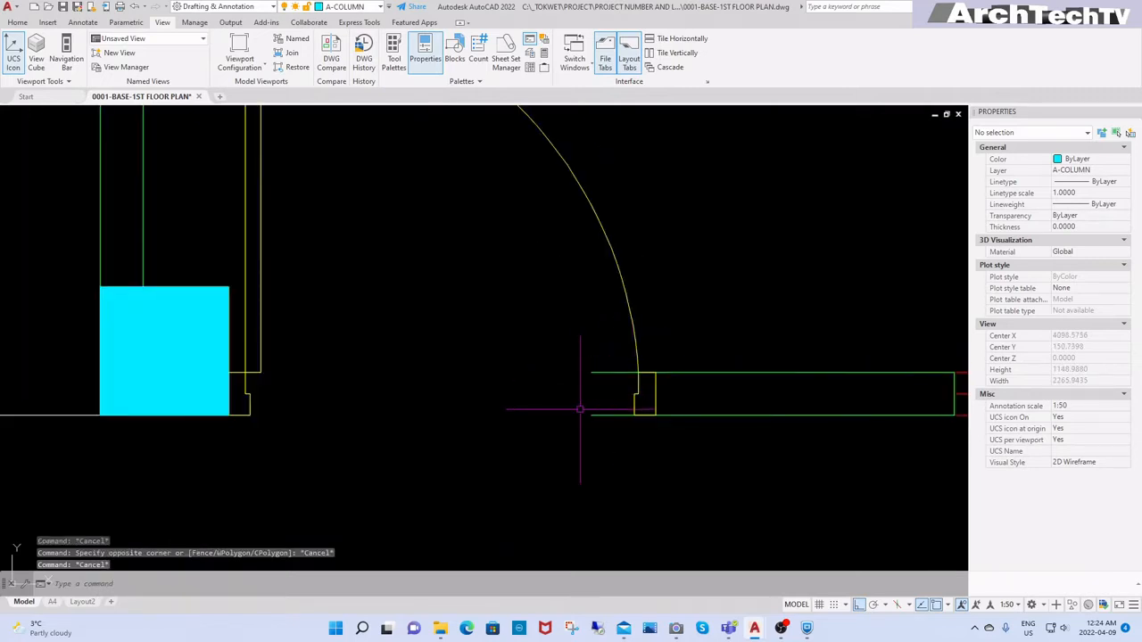
text(br)
key(Return)
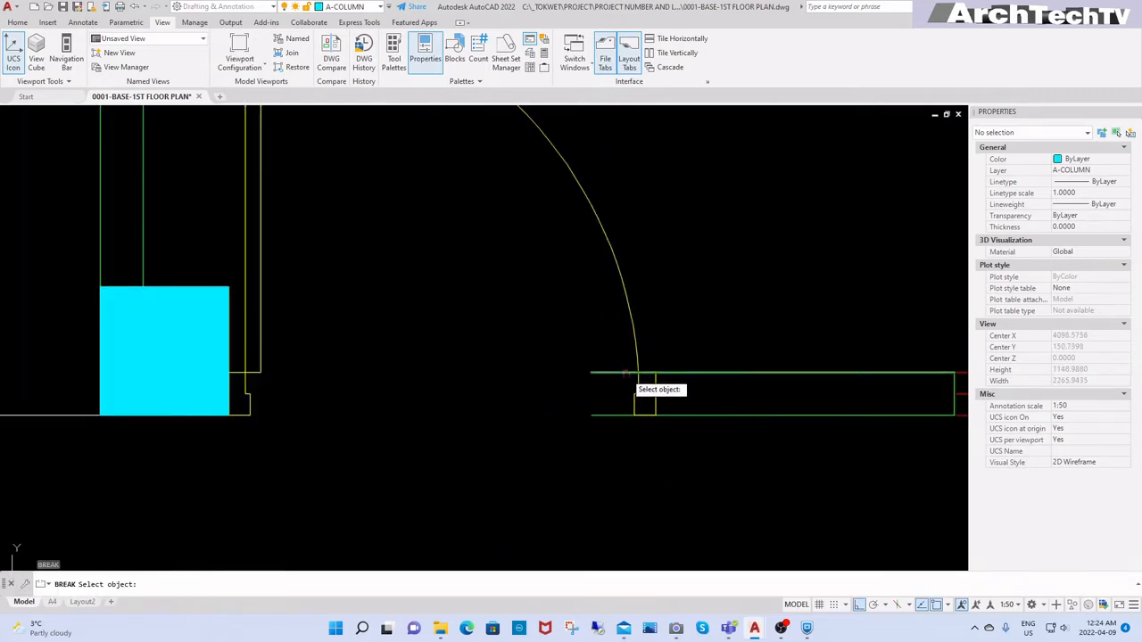
click(624, 373)
click(637, 373)
text(br)
key(Return)
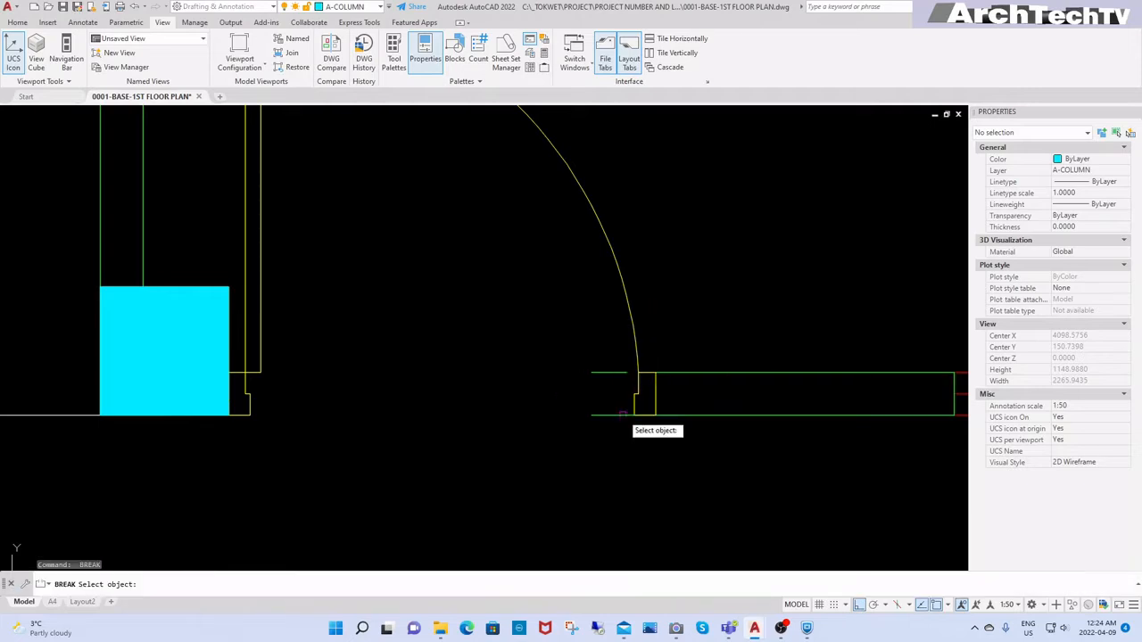
click(622, 415)
click(660, 416)
Erase the two leftover wall line stubs inside the entrance door opening
text(e)
key(Return)
click(621, 349)
click(575, 438)
key(Return)
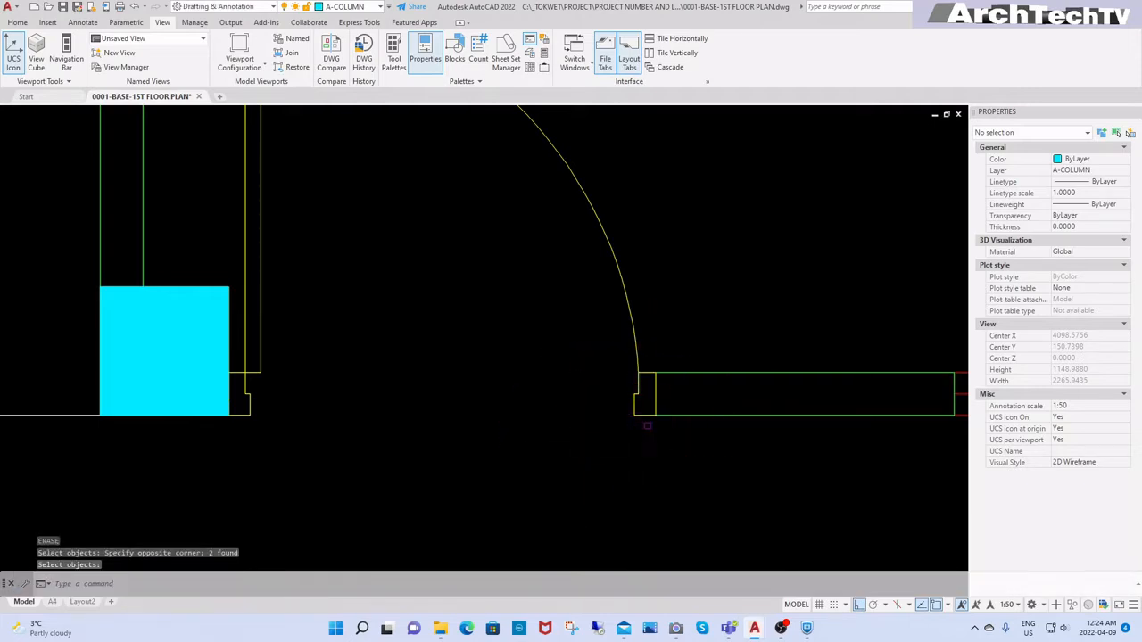
key(Escape)
key(Escape)
Copy the column beside the entrance door by its lower-right corner to the large room's outer lower-right corner
scroll(647, 425, down, 8)
scroll(770, 351, up, 2)
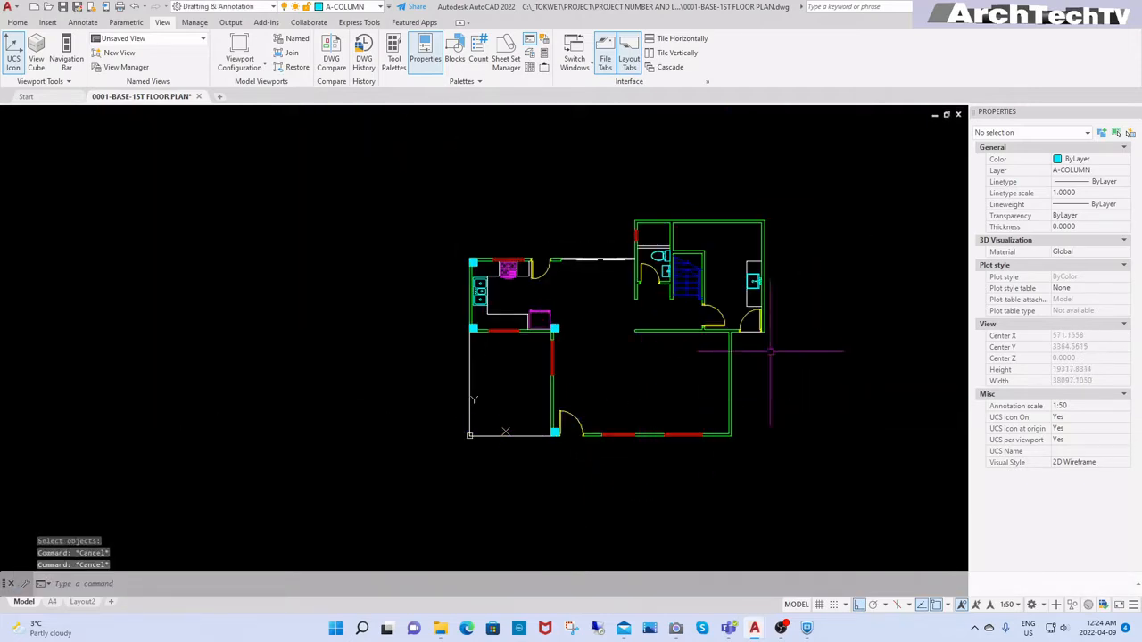
scroll(562, 439, up, 5)
text(c)
key(Return)
click(548, 398)
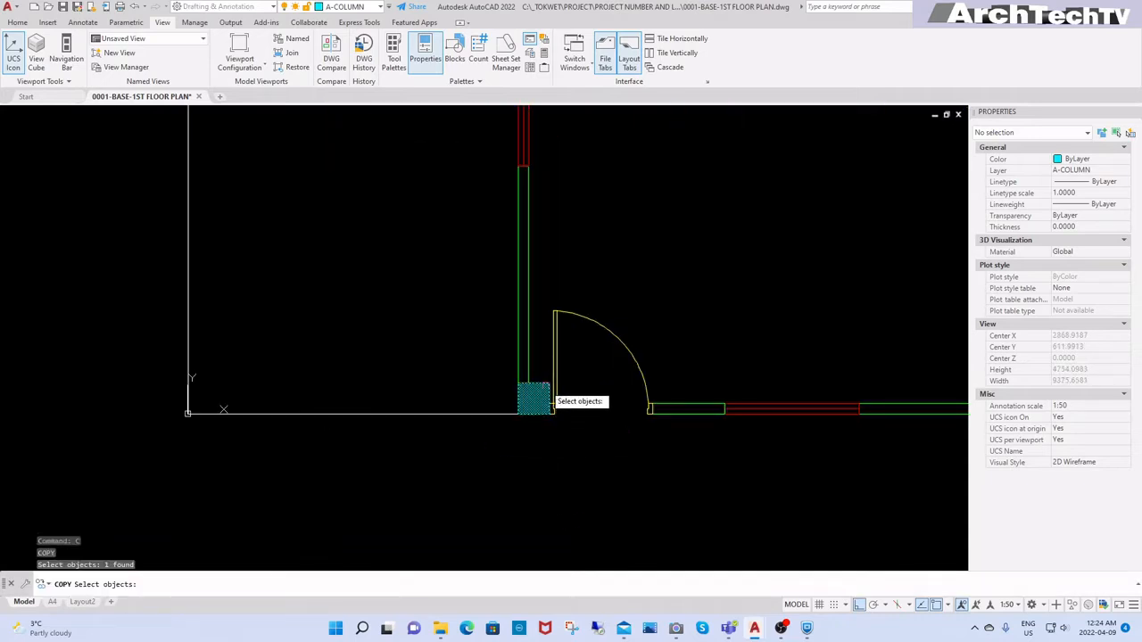
key(Return)
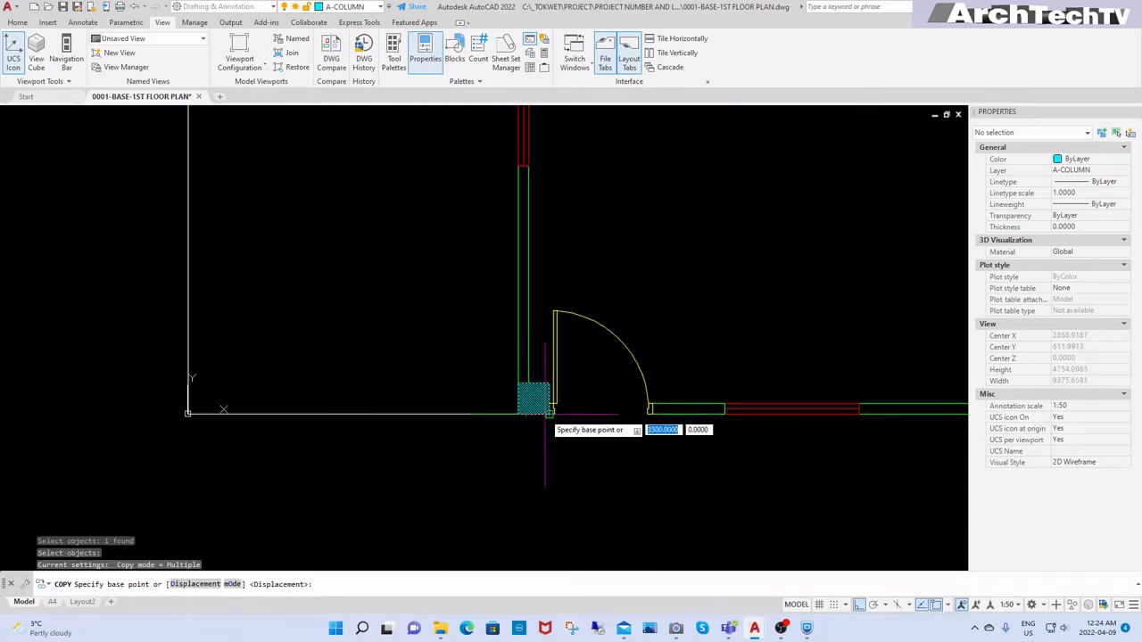
click(549, 414)
scroll(514, 426, down, 6)
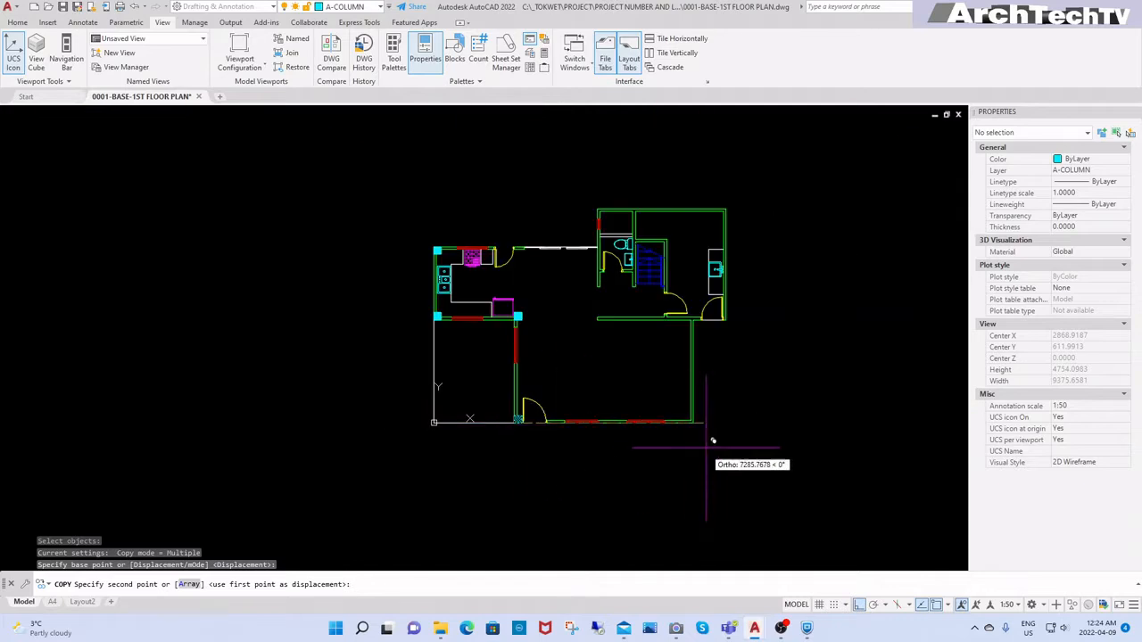
click(693, 419)
key(Escape)
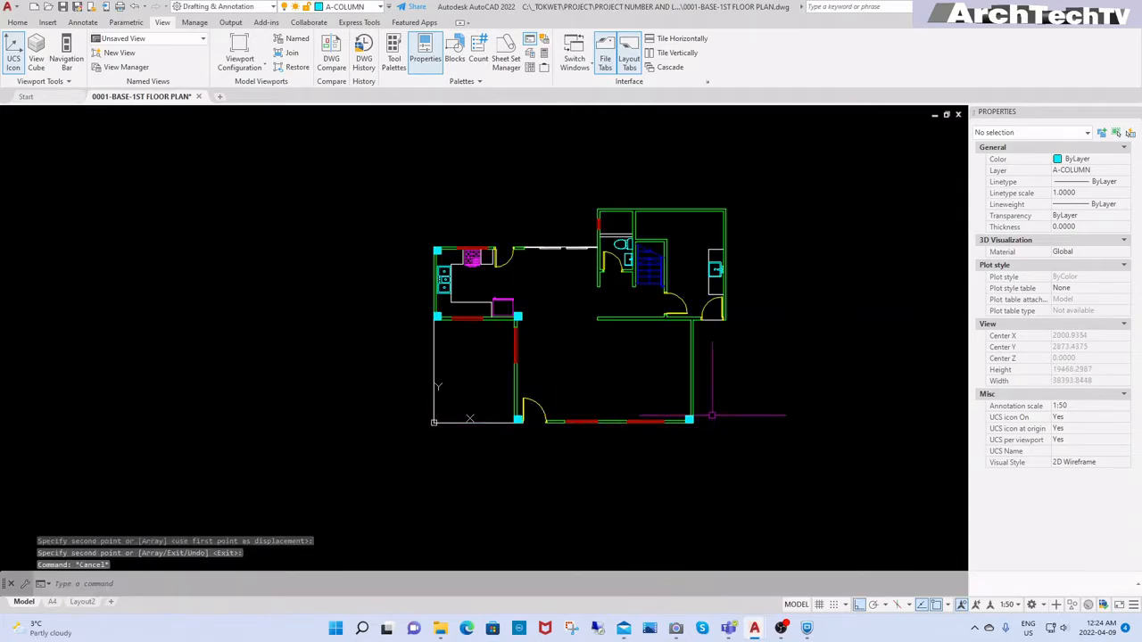
Save the first floor plan drawing
key(Escape)
text(QSAV)
key(Return)
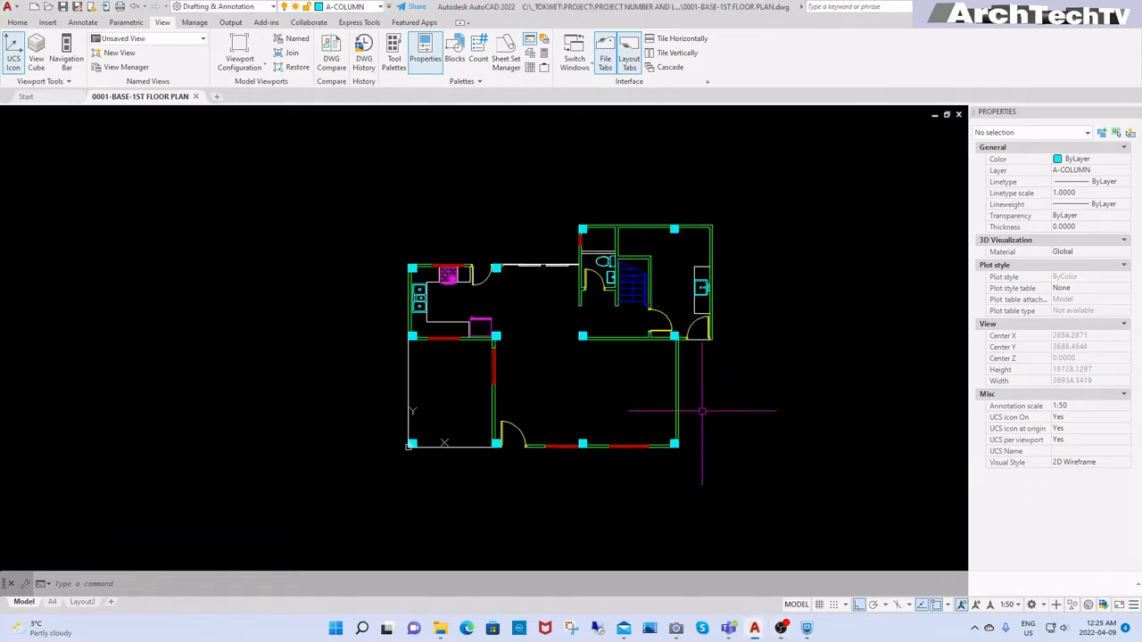
Create a new blank drawing from the start page
middle_drag(770, 428, 747, 437)
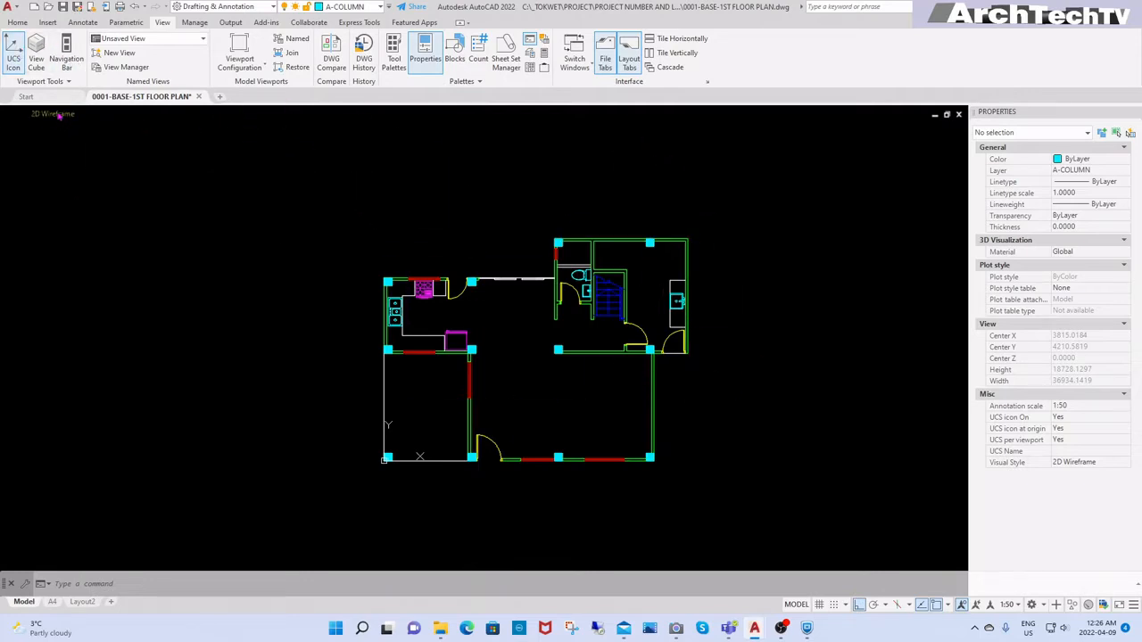
click(27, 96)
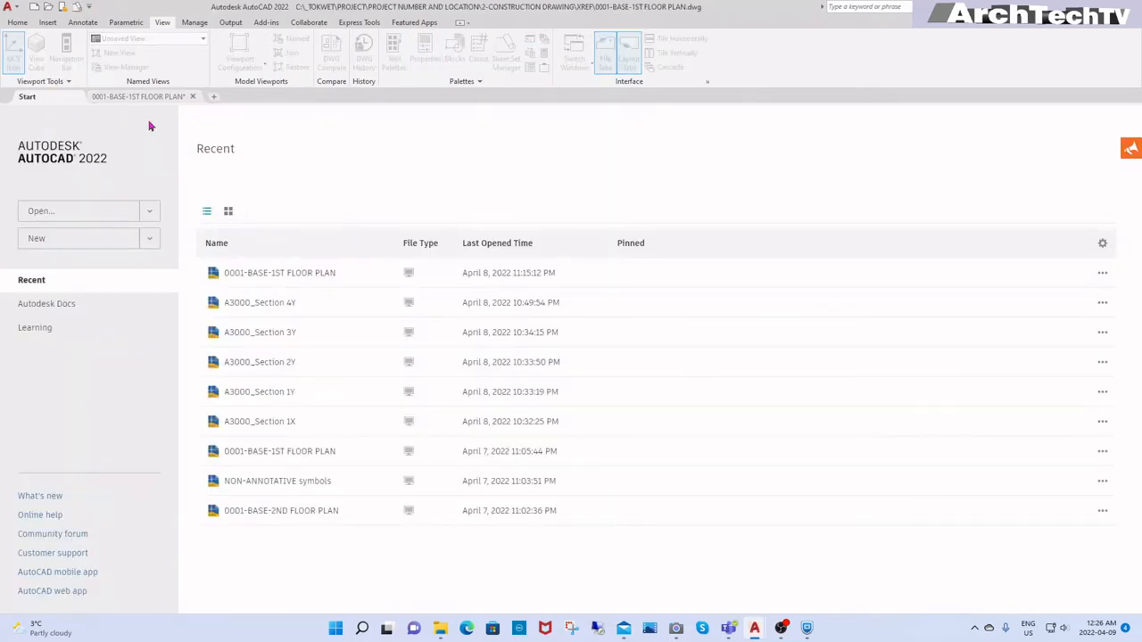
click(49, 239)
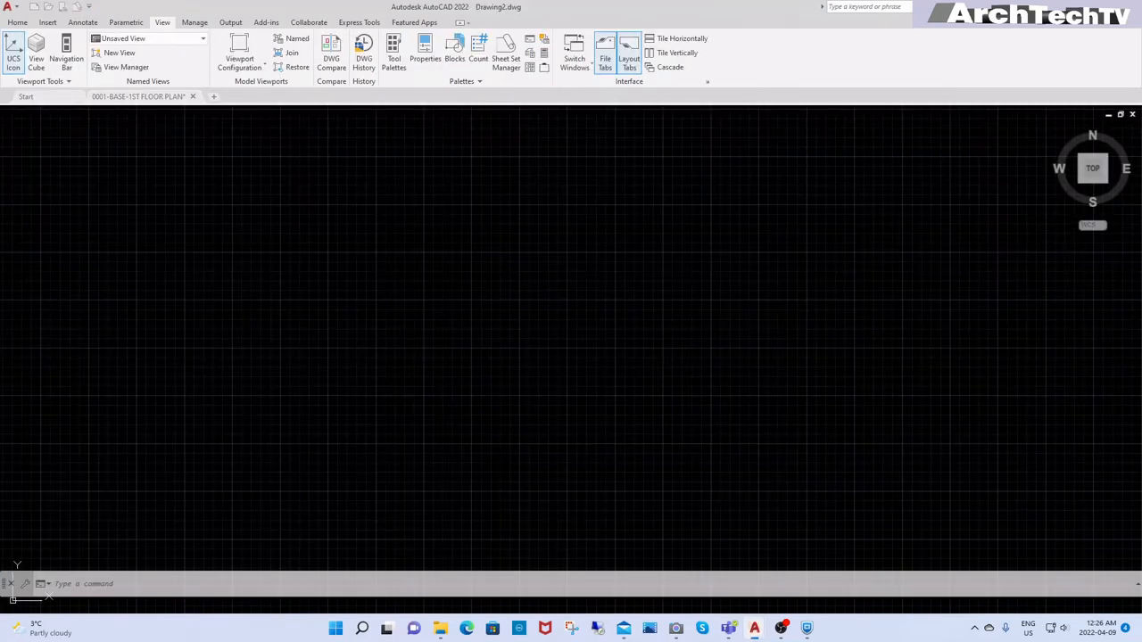
Save the new drawing as SYMBOLS.dwg in the LIBRARY folder under _TOKWET
click(9, 7)
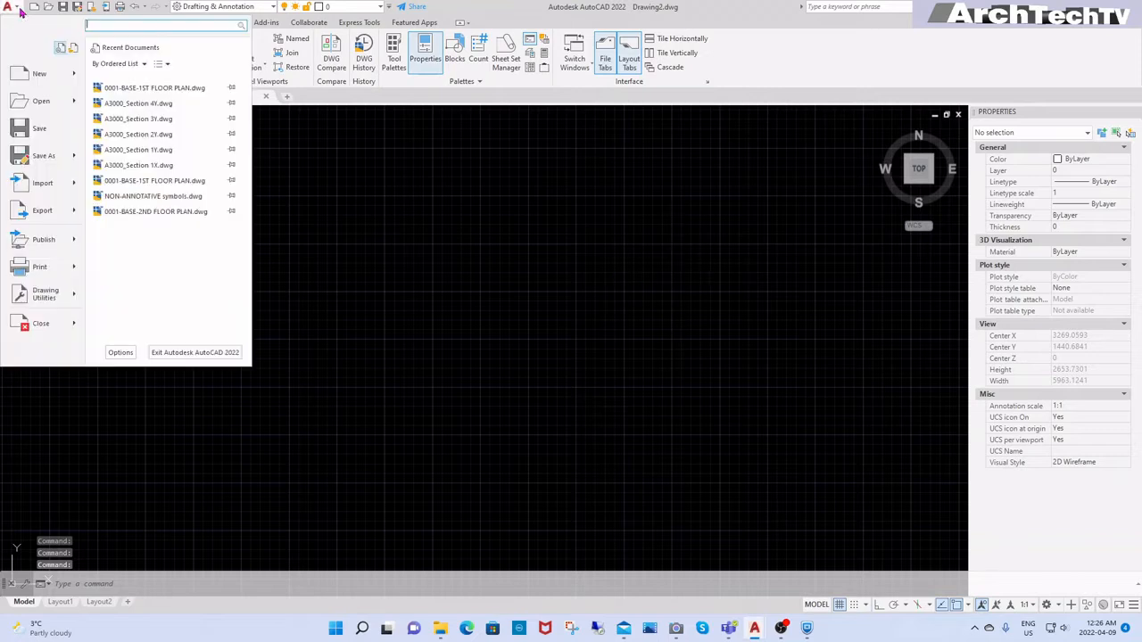
click(52, 157)
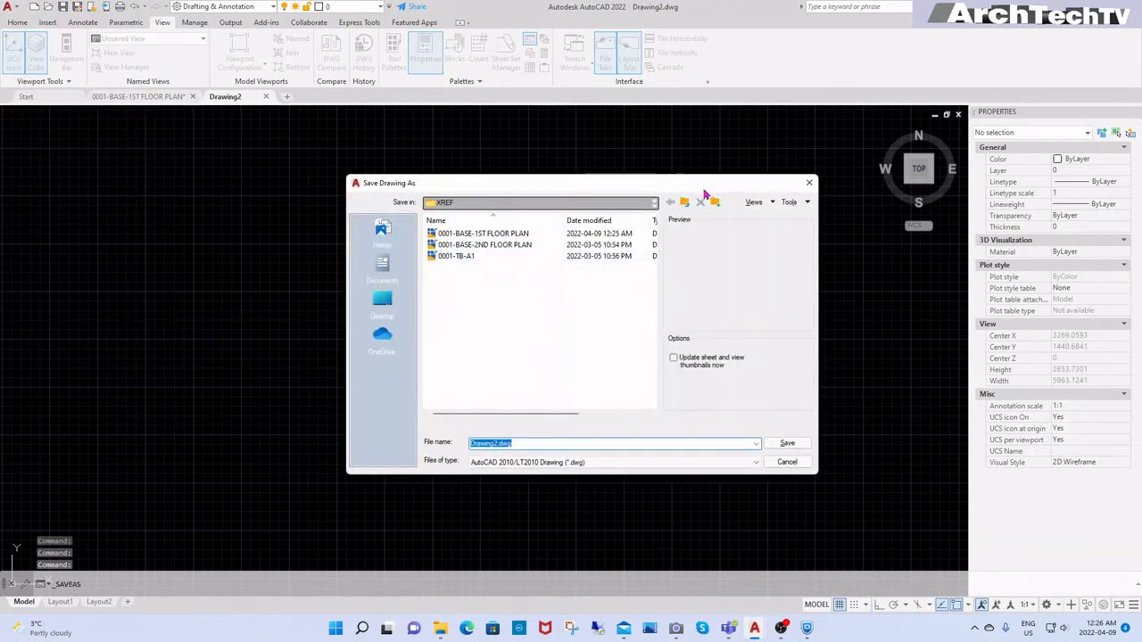
click(686, 202)
click(686, 202)
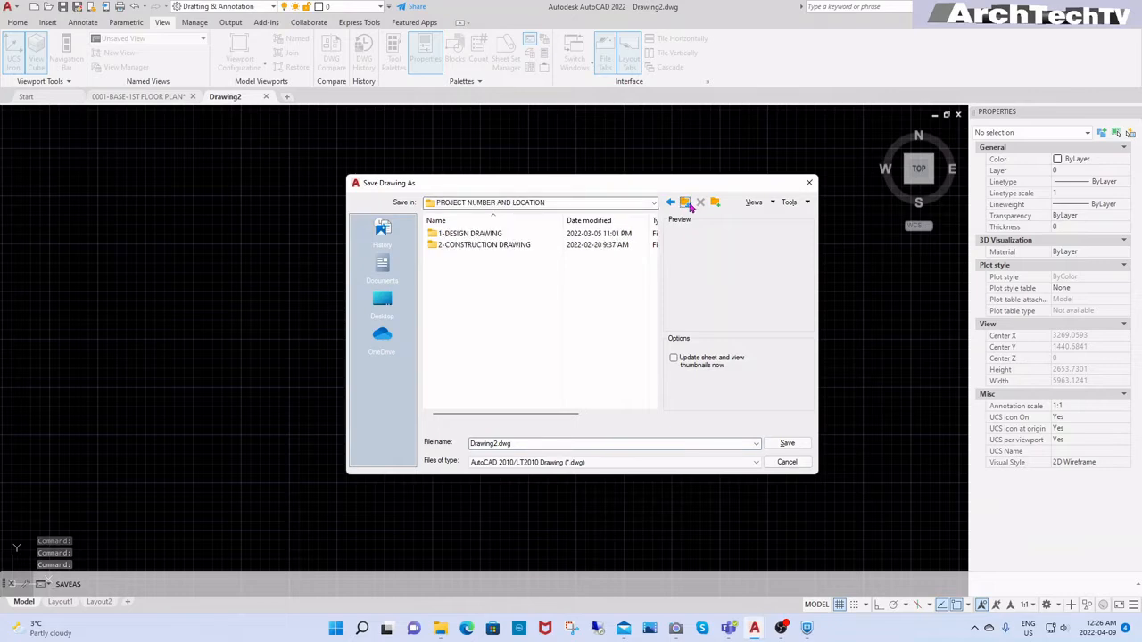
click(686, 203)
click(688, 204)
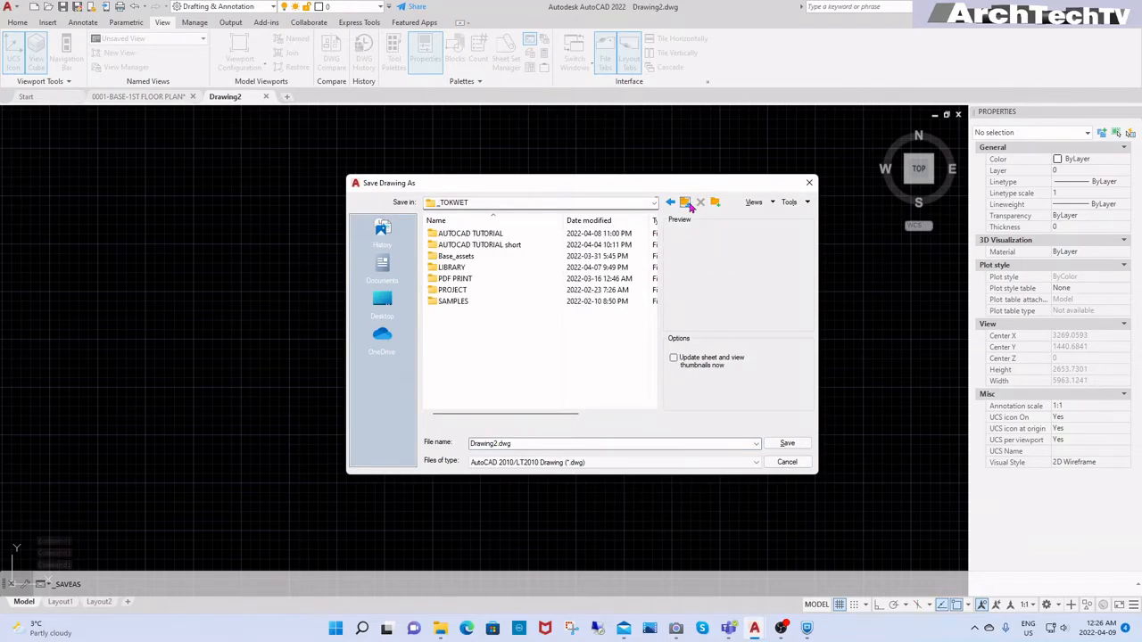
double_click(451, 268)
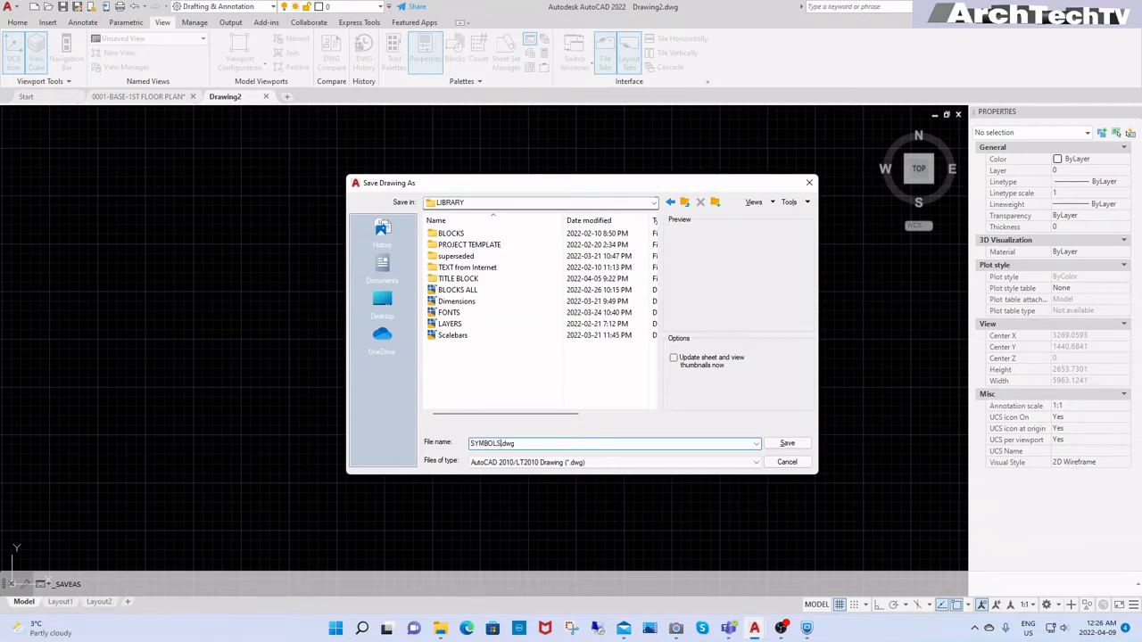
click(787, 444)
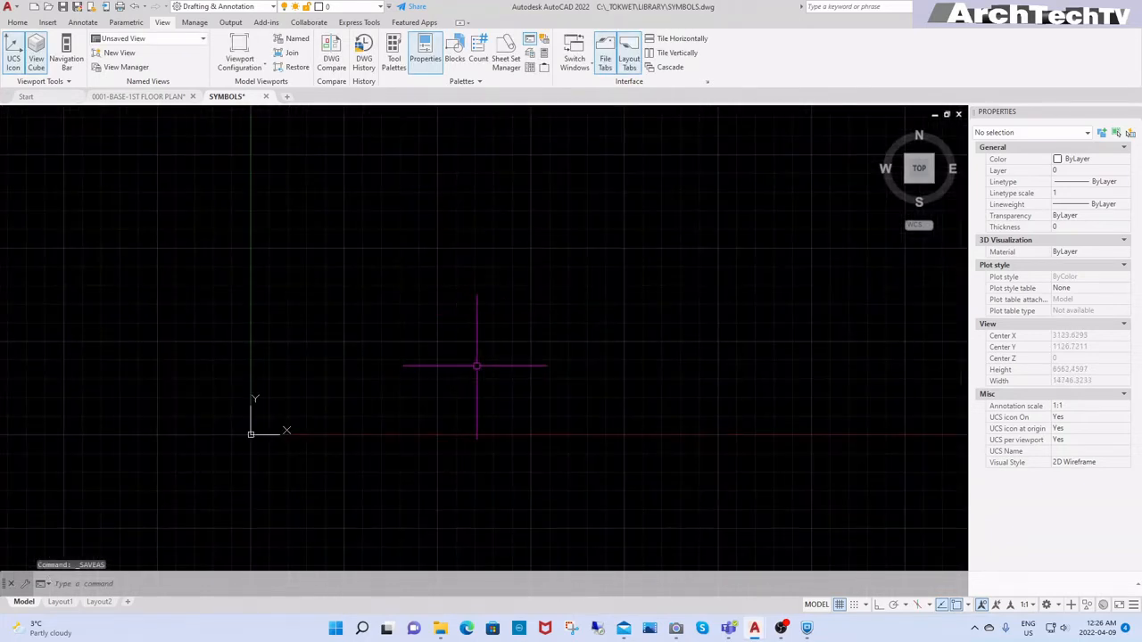
Turn off the grid display in the SYMBOLS drawing
key(F7)
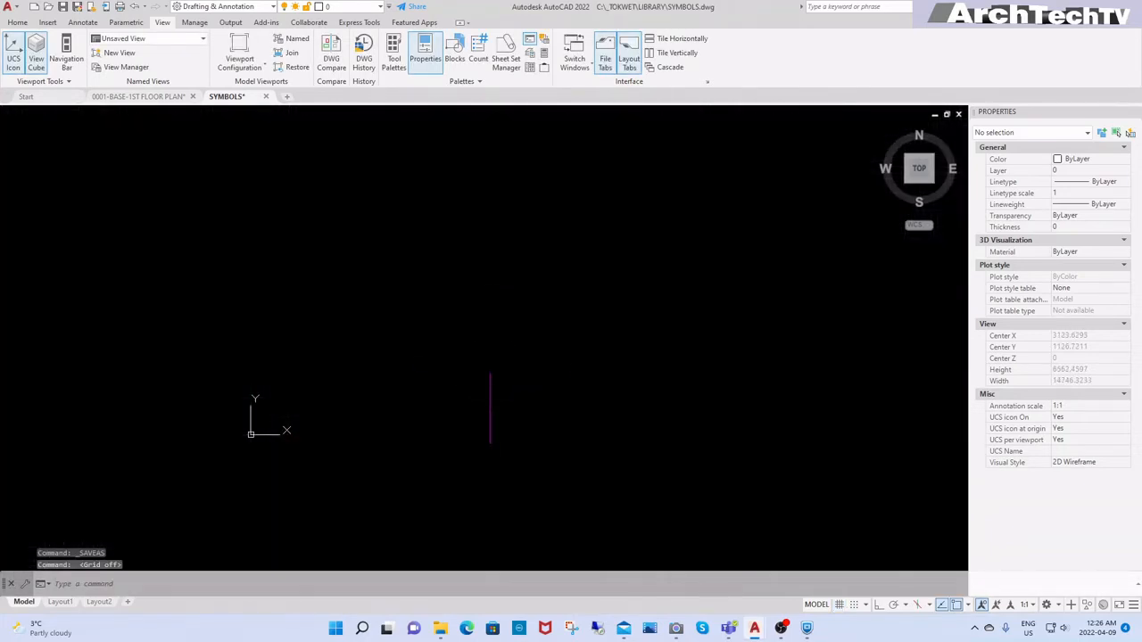
scroll(240, 445, up, 4)
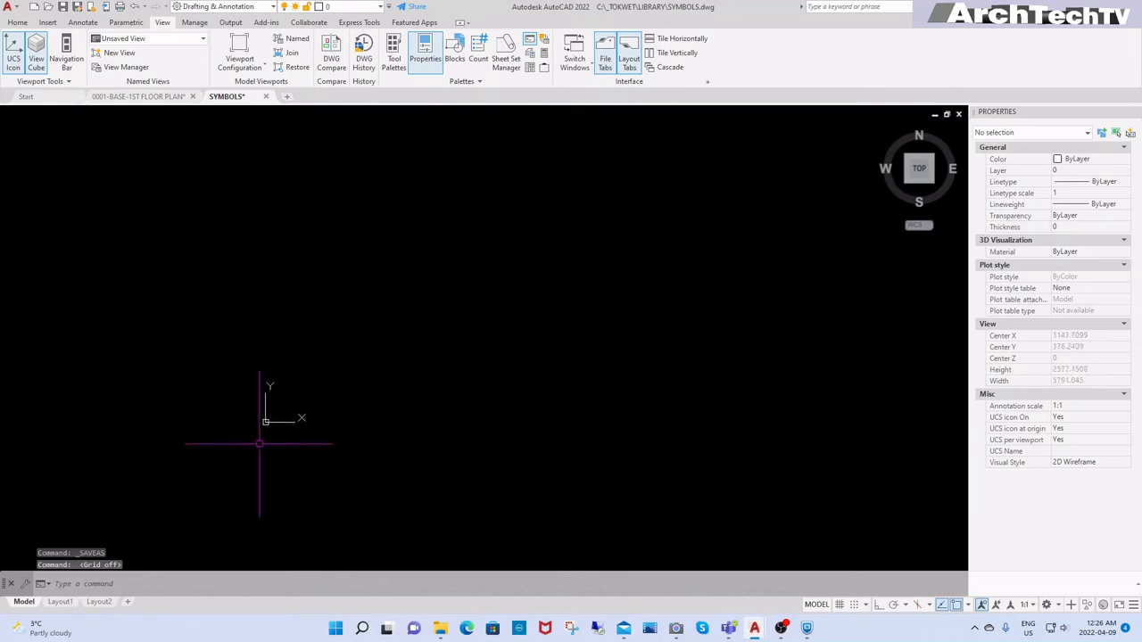
scroll(261, 443, up, 2)
middle_drag(353, 427, 447, 425)
scroll(358, 416, up, 6)
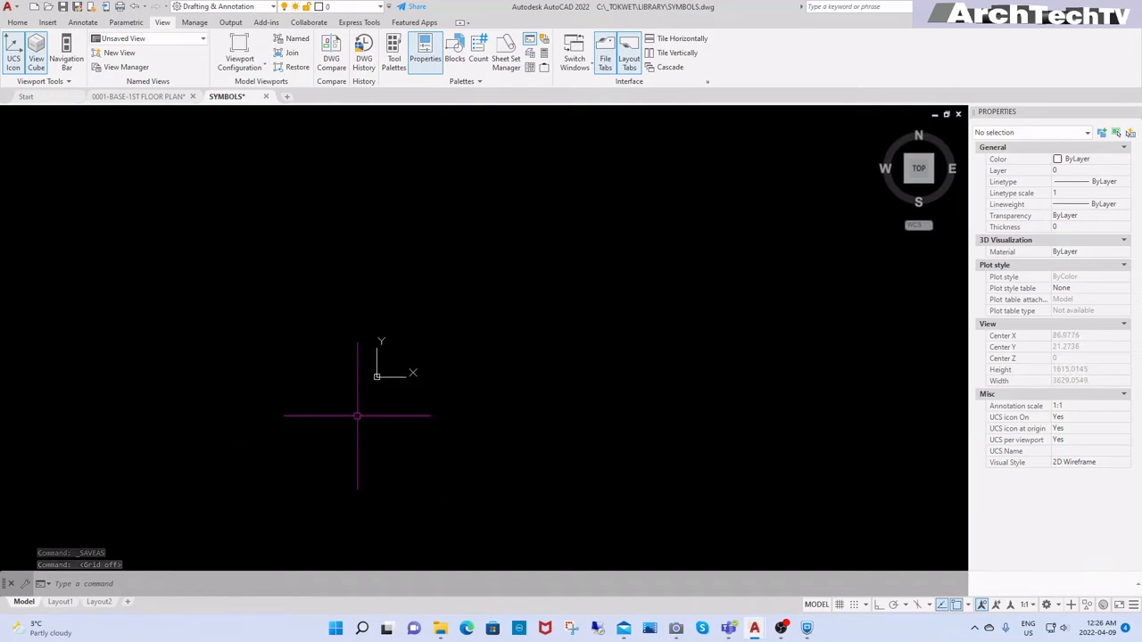
scroll(359, 379, up, 4)
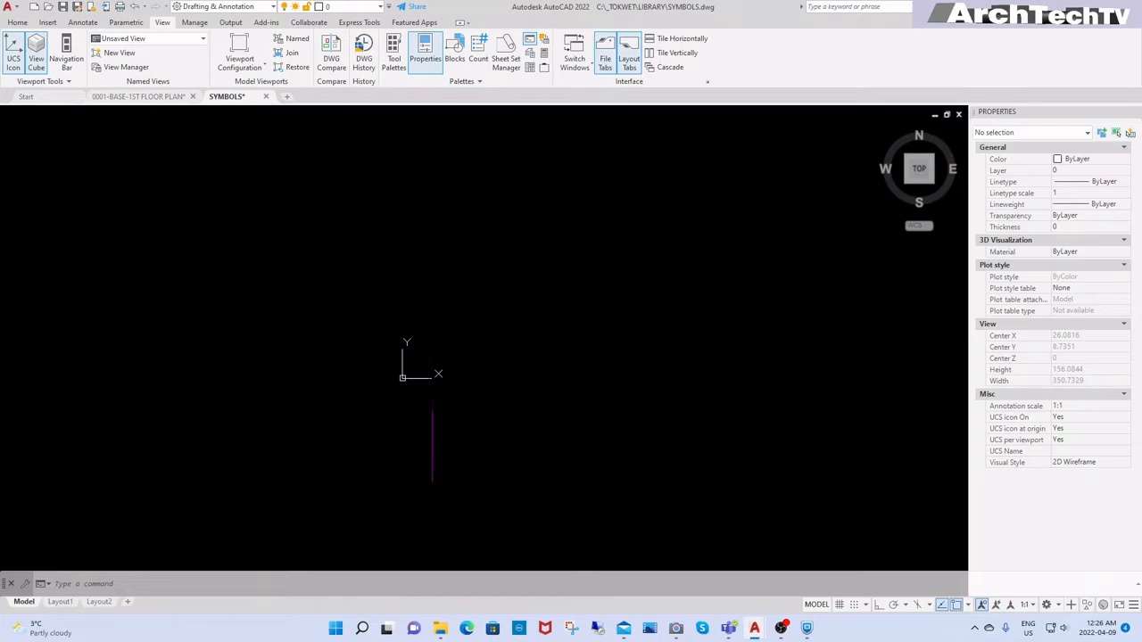
text(l)
key(Escape)
key(Escape)
key(Escape)
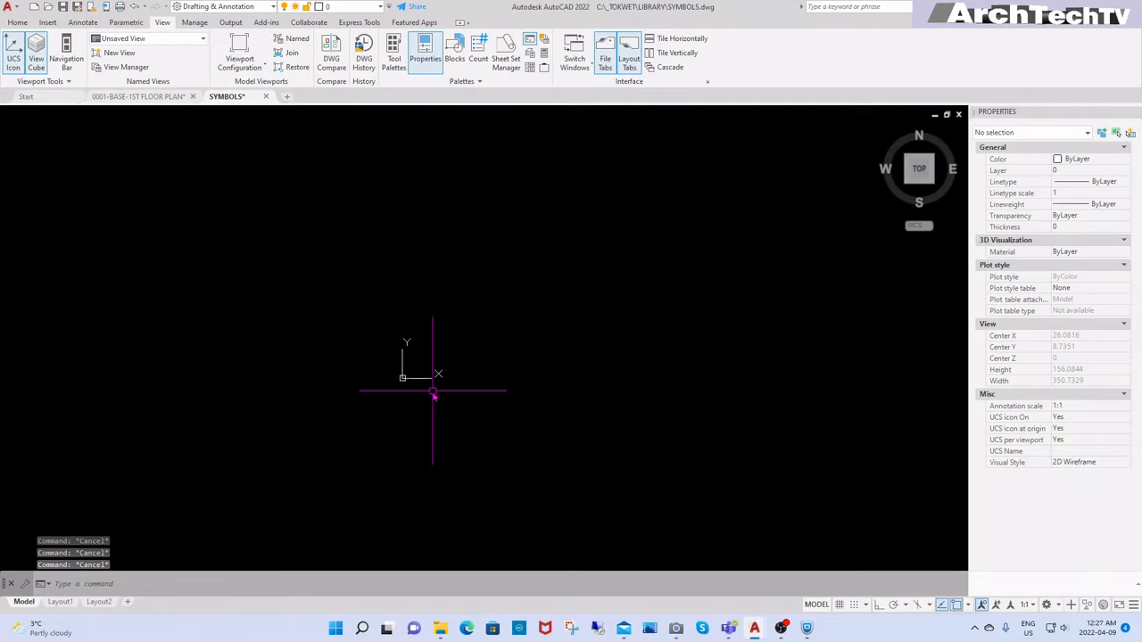
Create a new layer named GRID in the SYMBOLS drawing and set its color to red
key(Return)
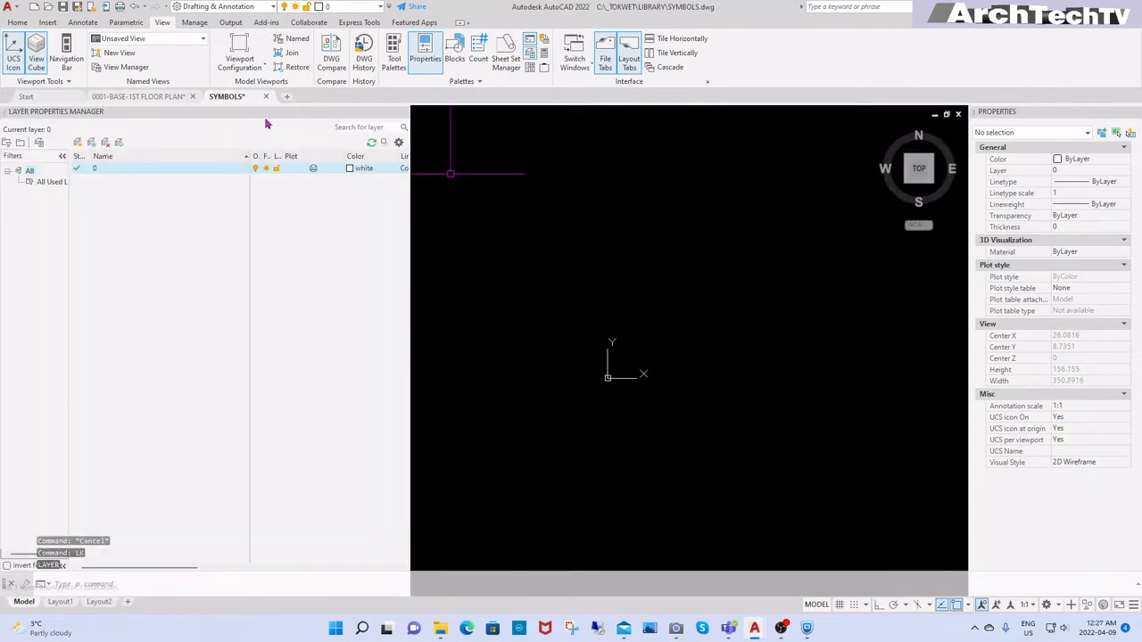
click(78, 144)
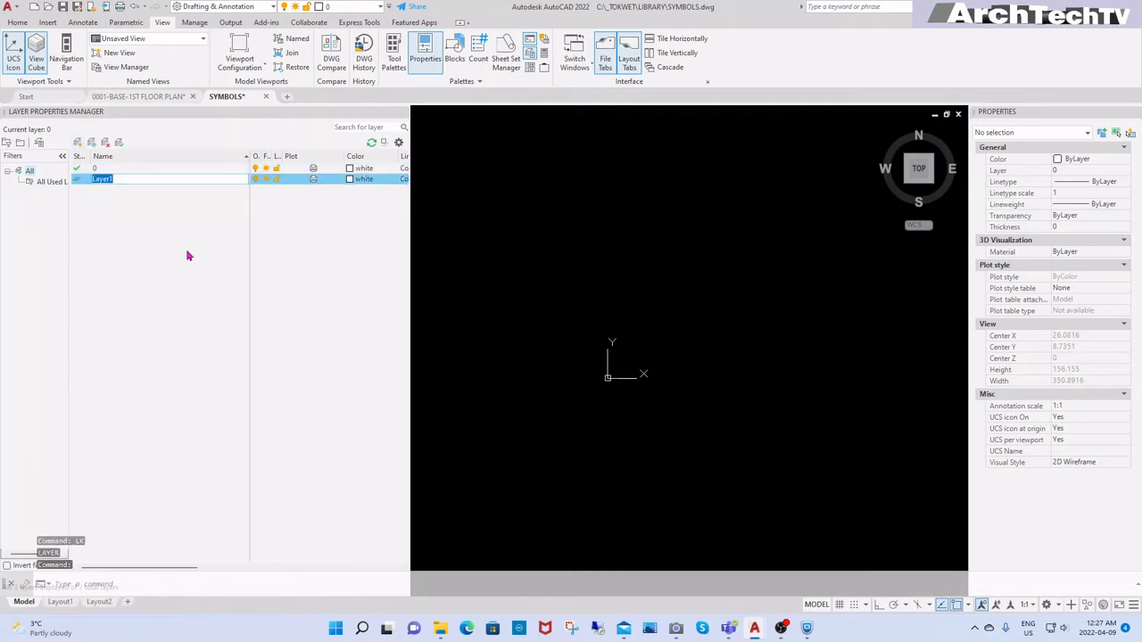
text(GR)
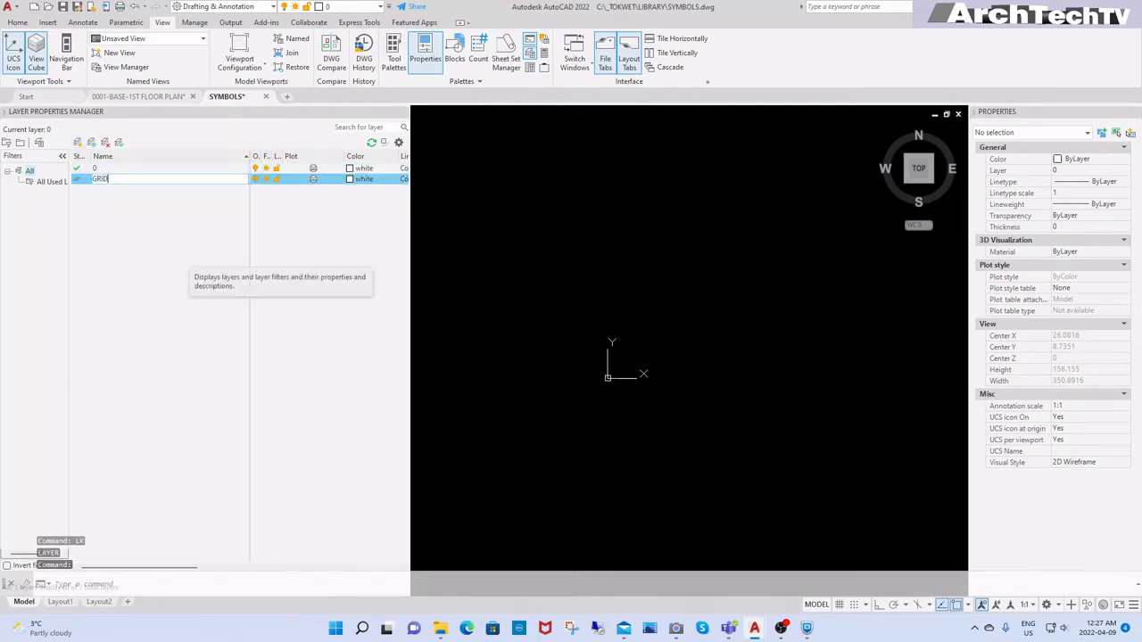
text(ID)
key(Return)
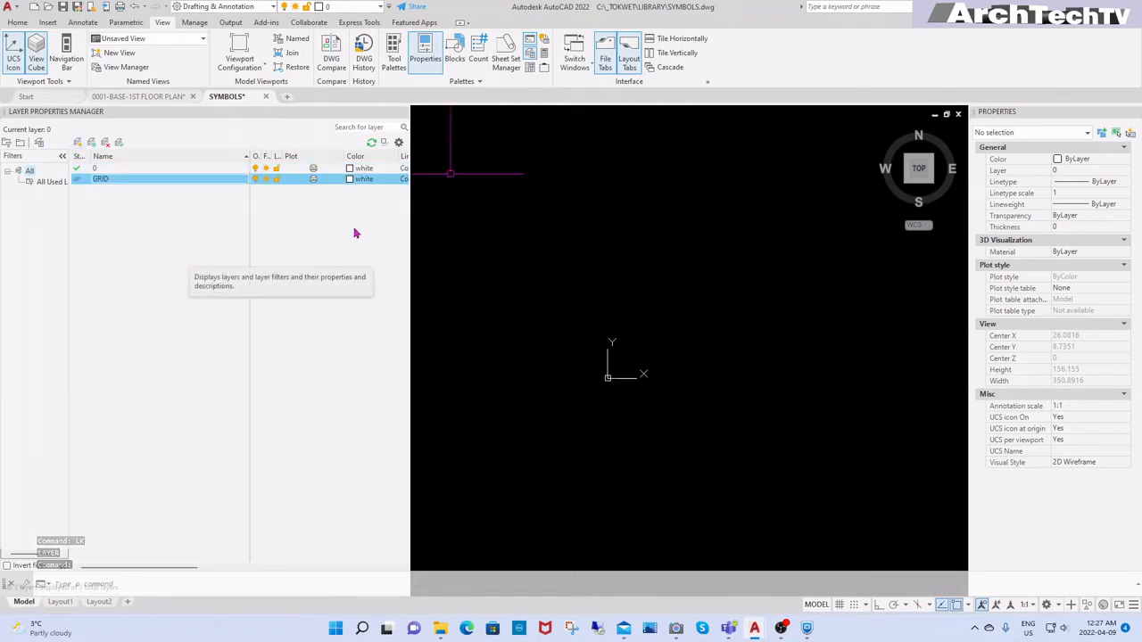
click(352, 182)
click(479, 338)
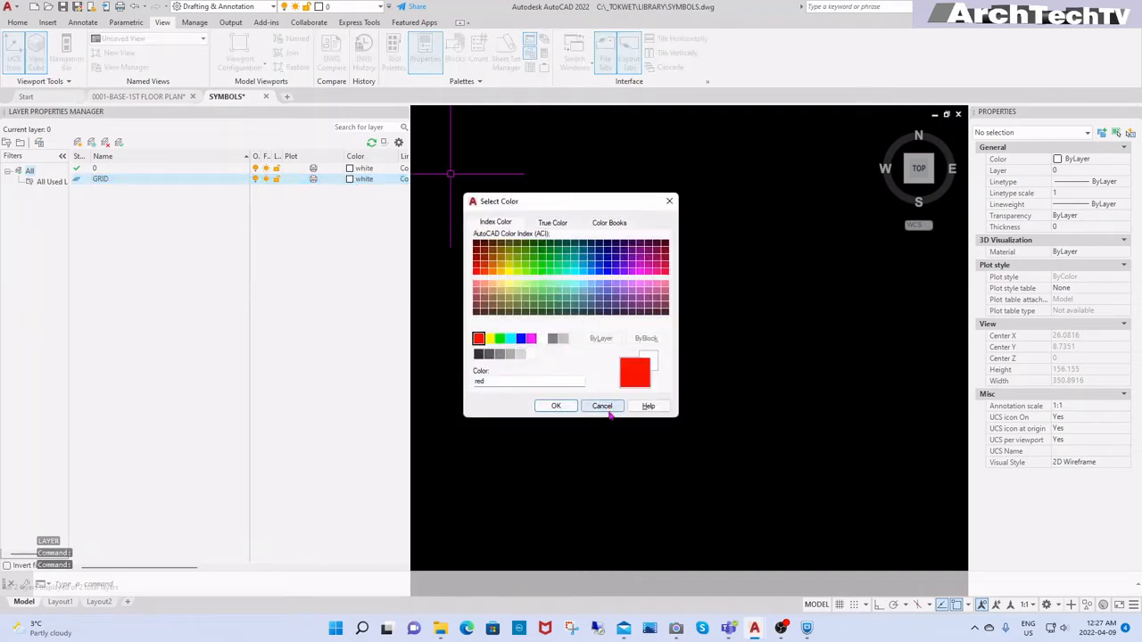
click(566, 407)
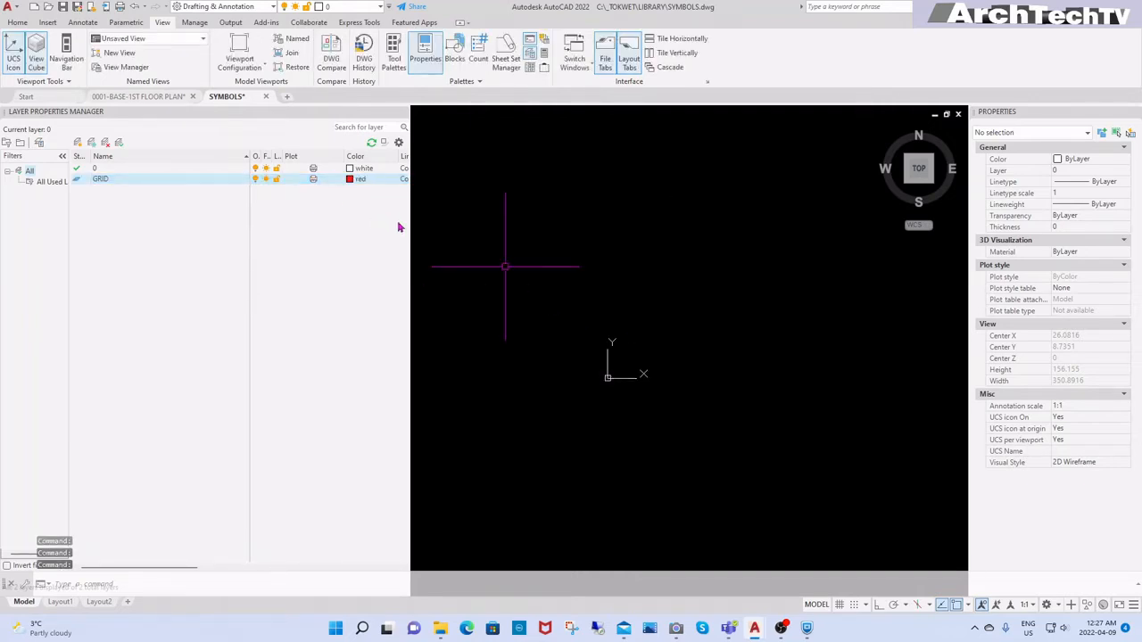
Assign the newly loaded CENTER linetype from acadiso.lin to the GRID layer and make that layer current
drag(409, 235, 484, 234)
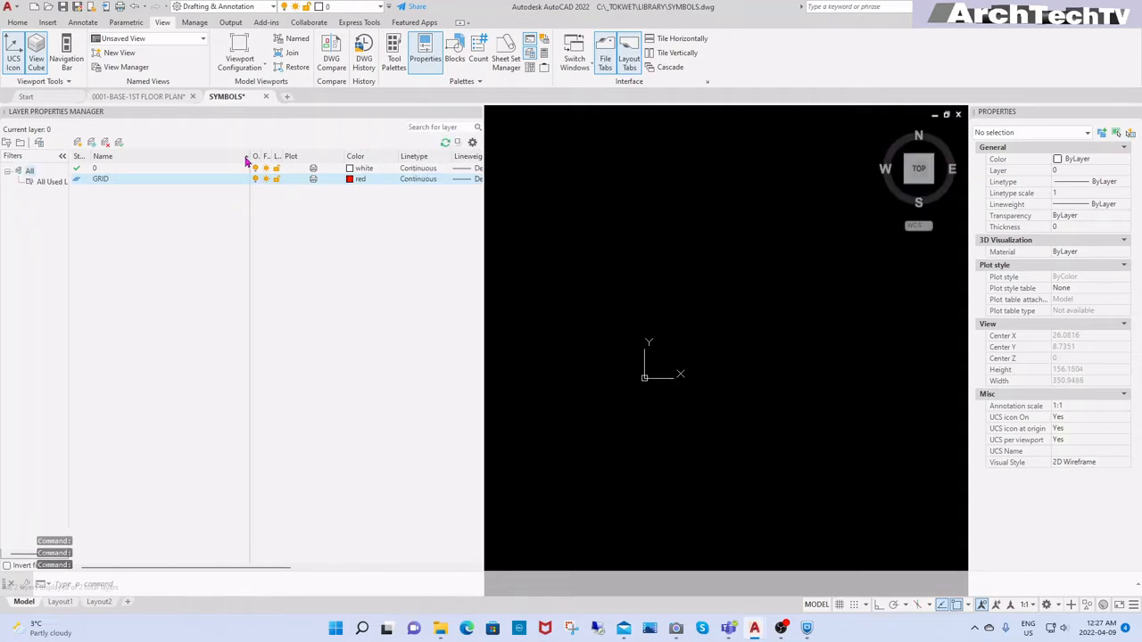
drag(251, 156, 183, 156)
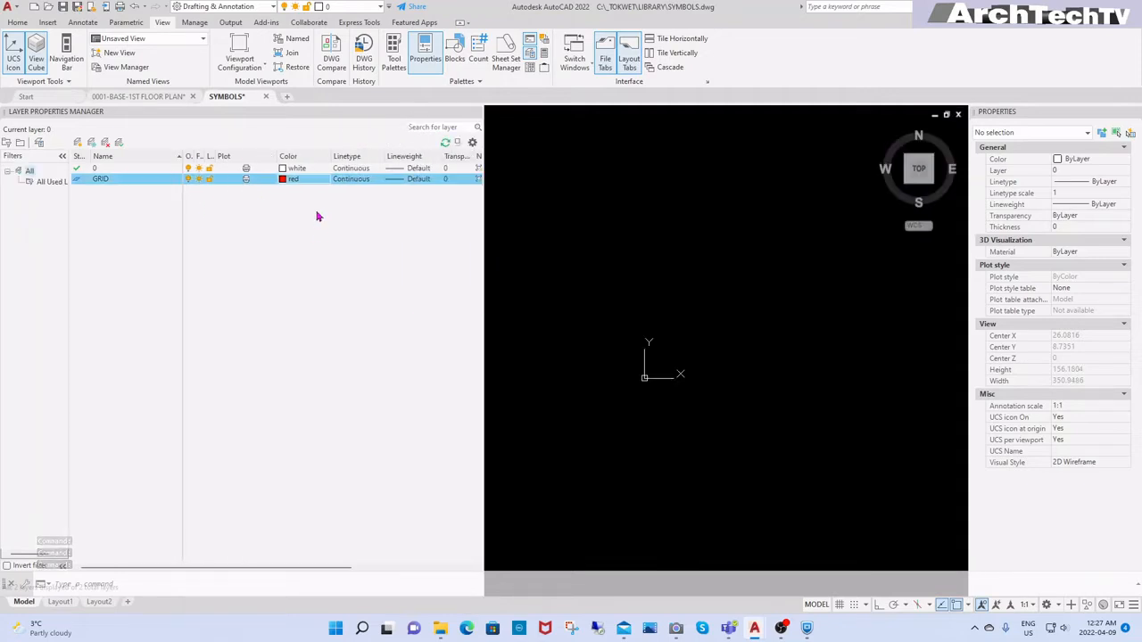
click(356, 179)
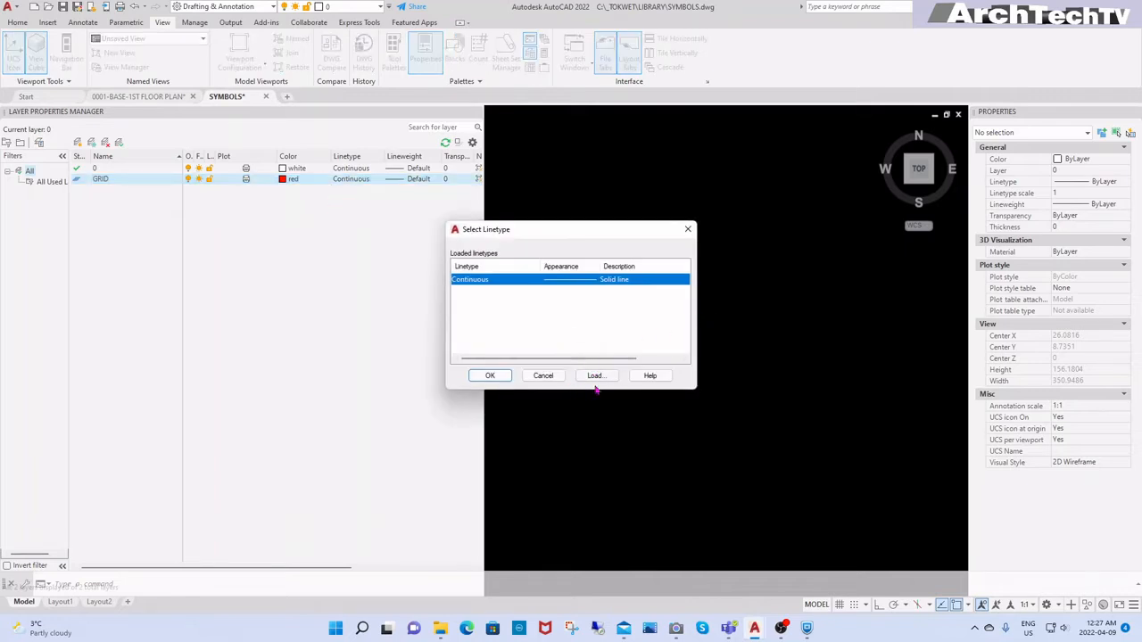
click(600, 378)
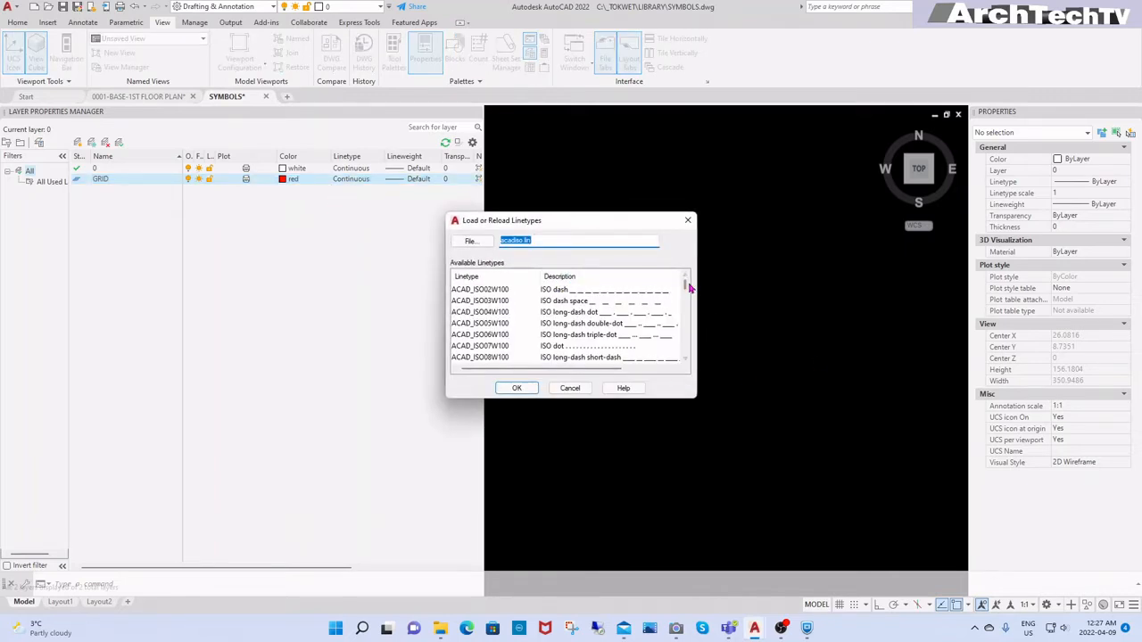
drag(690, 288, 686, 308)
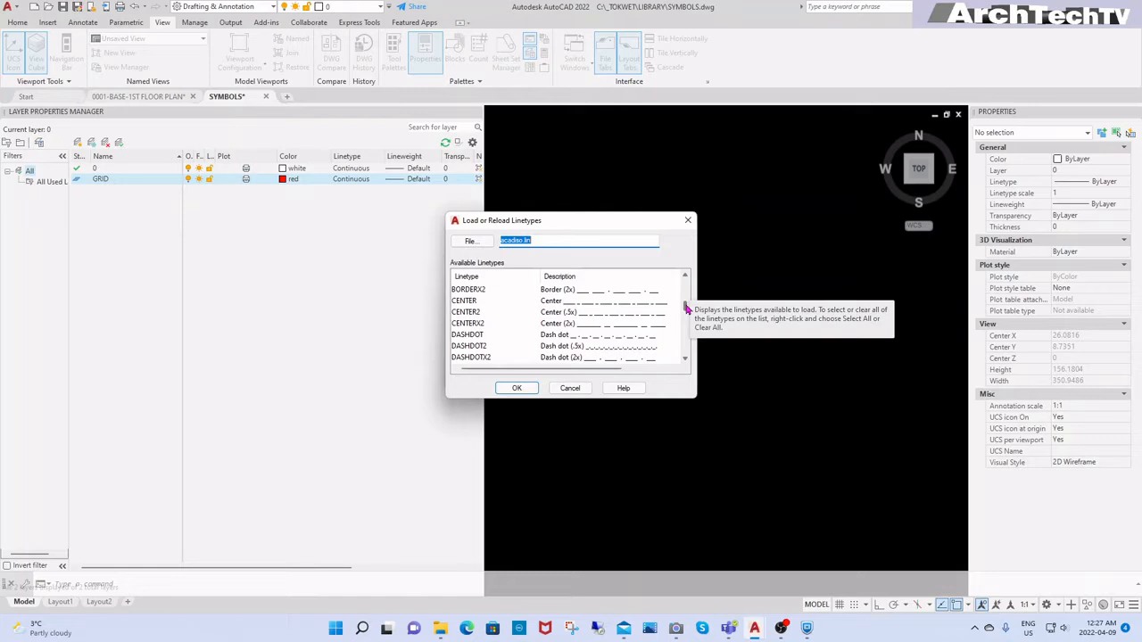
click(464, 300)
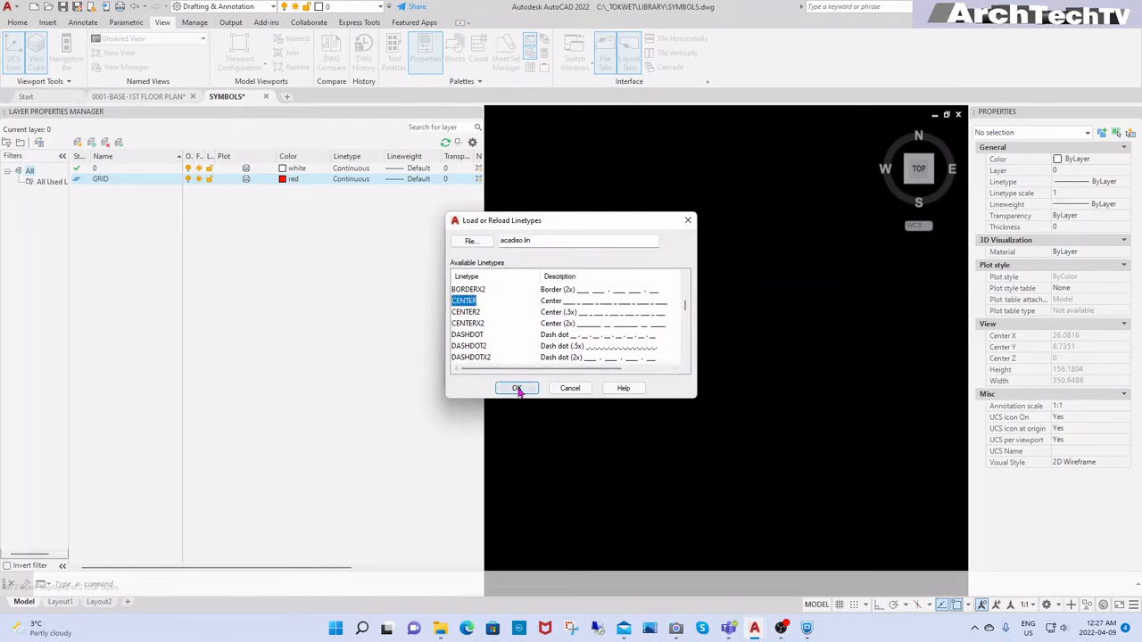
click(517, 389)
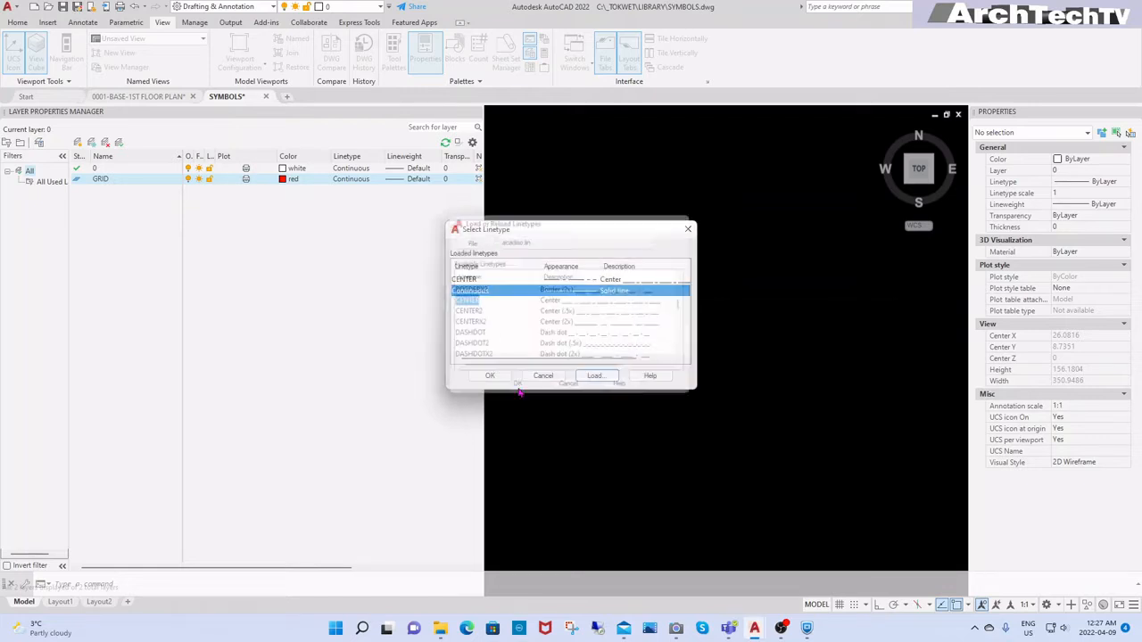
click(477, 281)
click(492, 376)
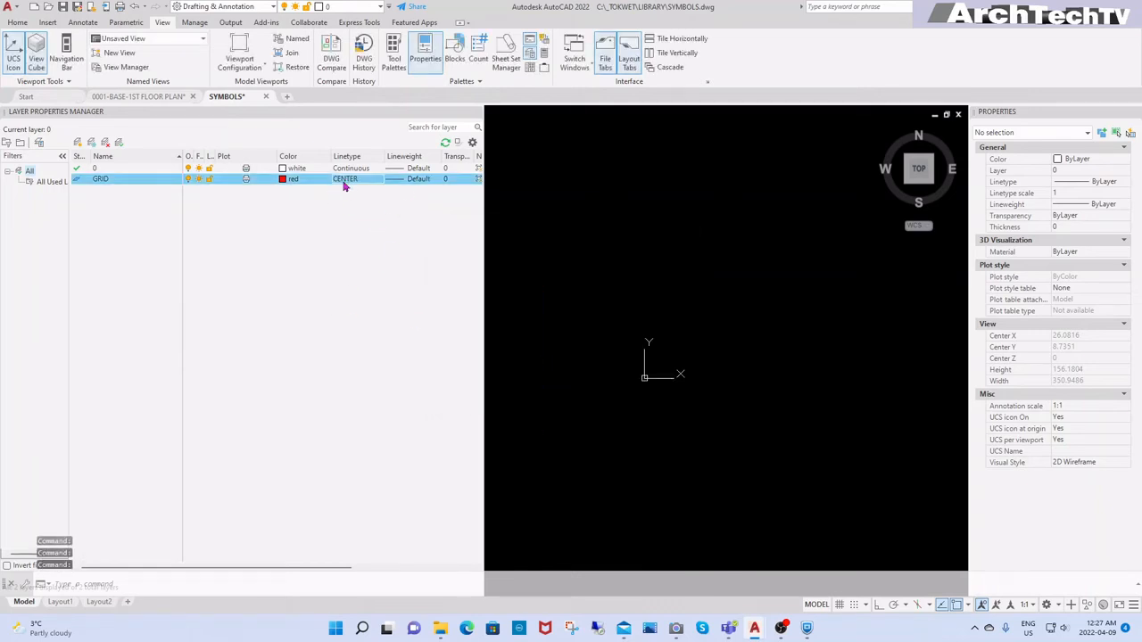
double_click(110, 181)
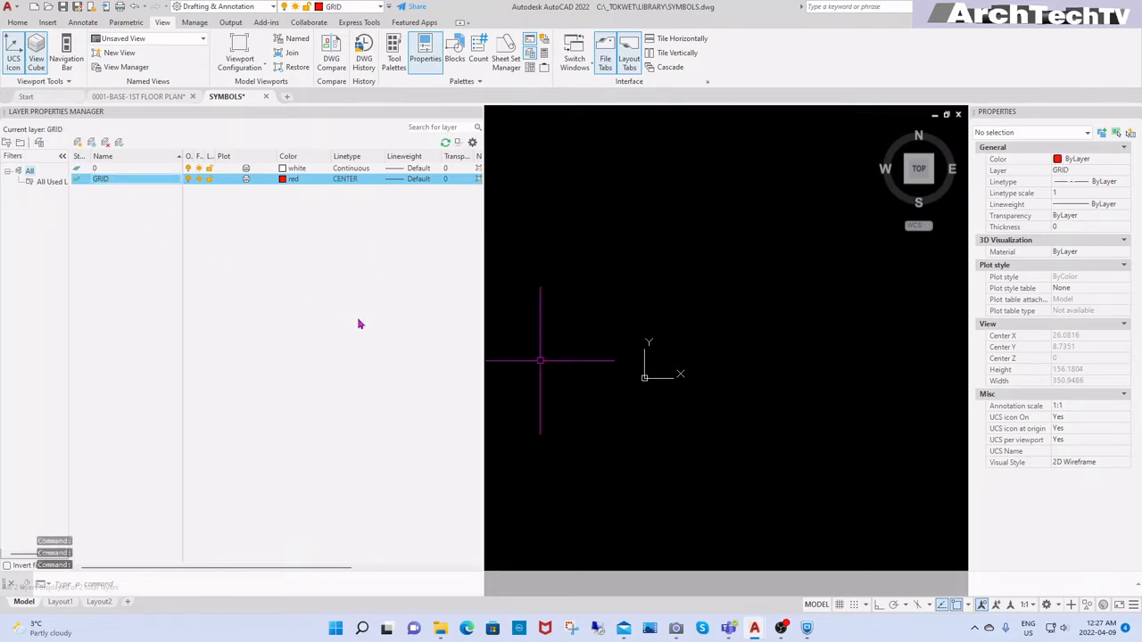
click(477, 113)
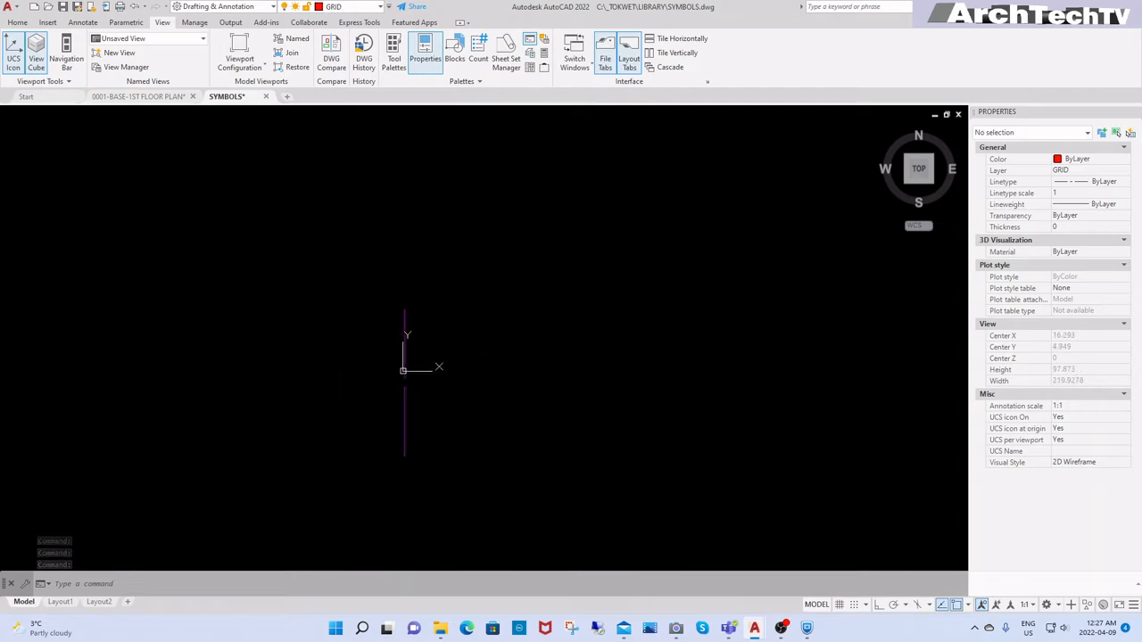
Draw a circle with a diameter of 12 on the GRID layer, centered just below and right of the origin
scroll(405, 379, up, 3)
scroll(385, 354, up, 3)
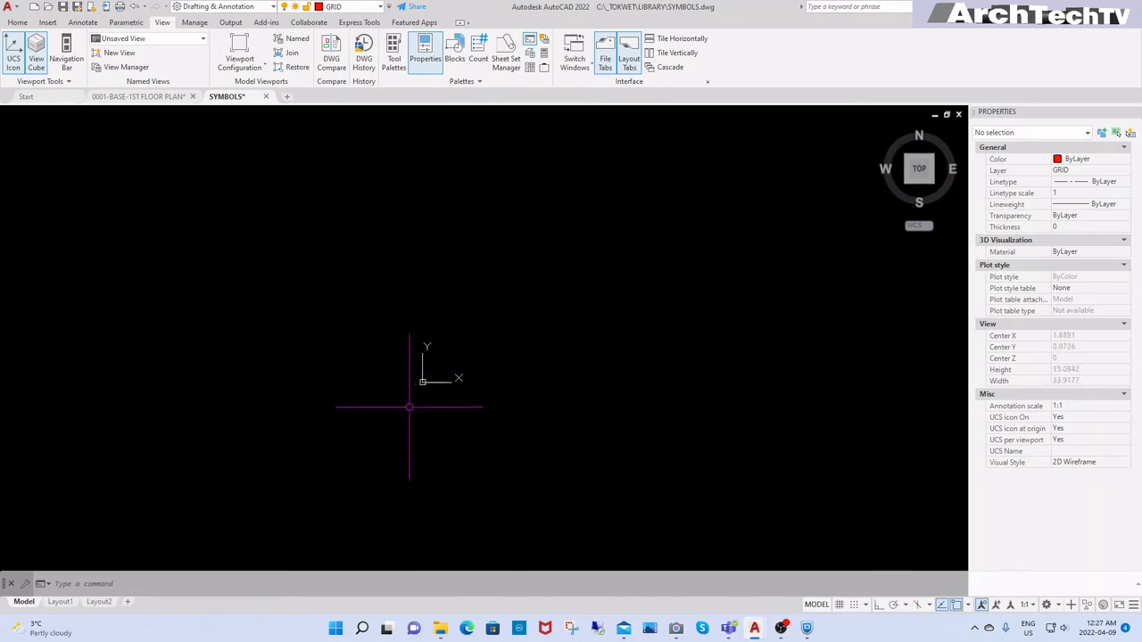
scroll(410, 407, up, 3)
middle_drag(433, 390, 438, 420)
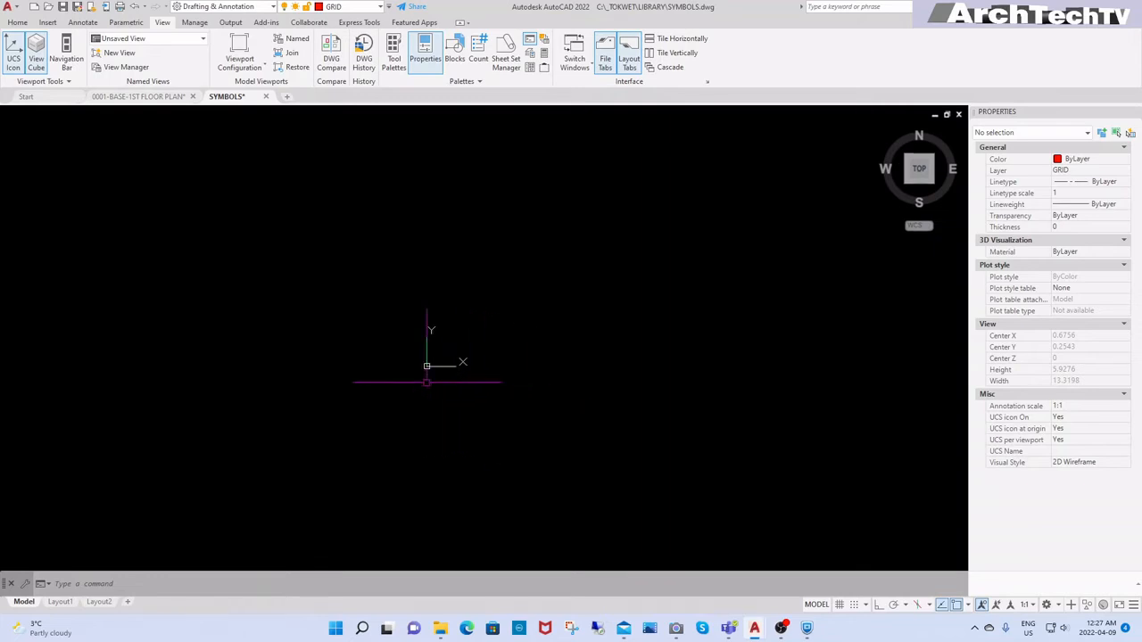
scroll(427, 382, up, 2)
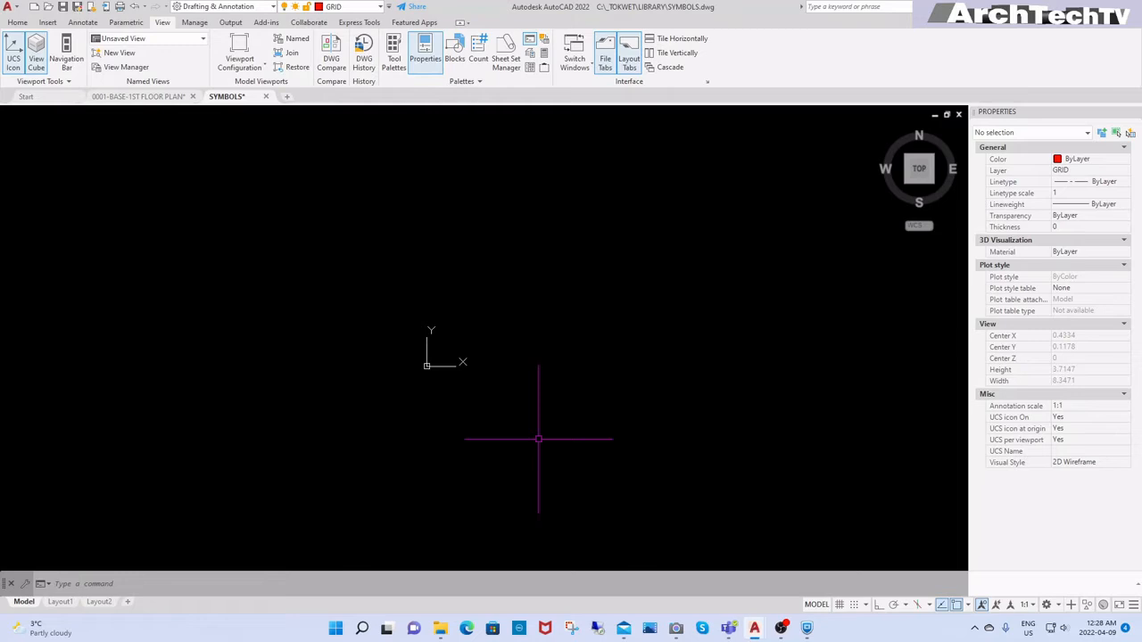
text(CLE)
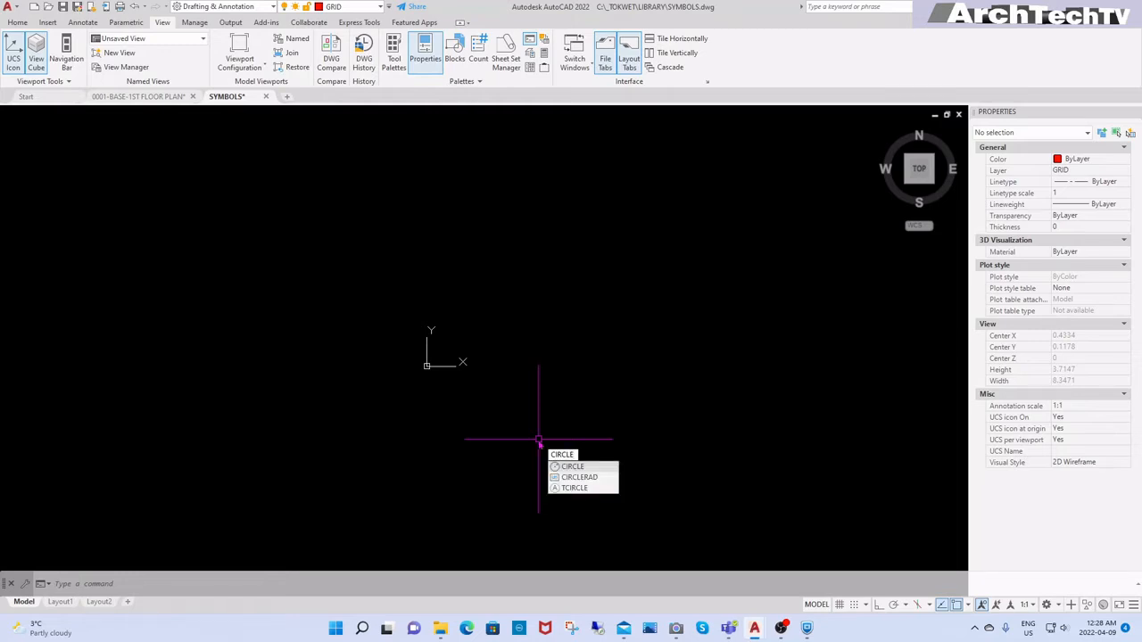
key(Return)
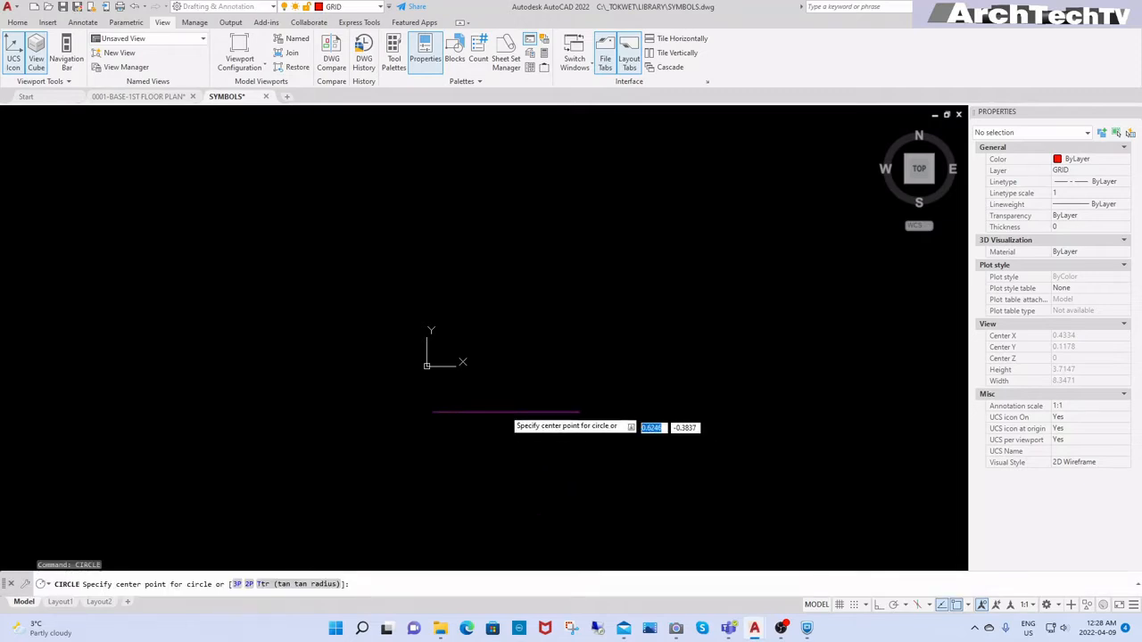
click(507, 404)
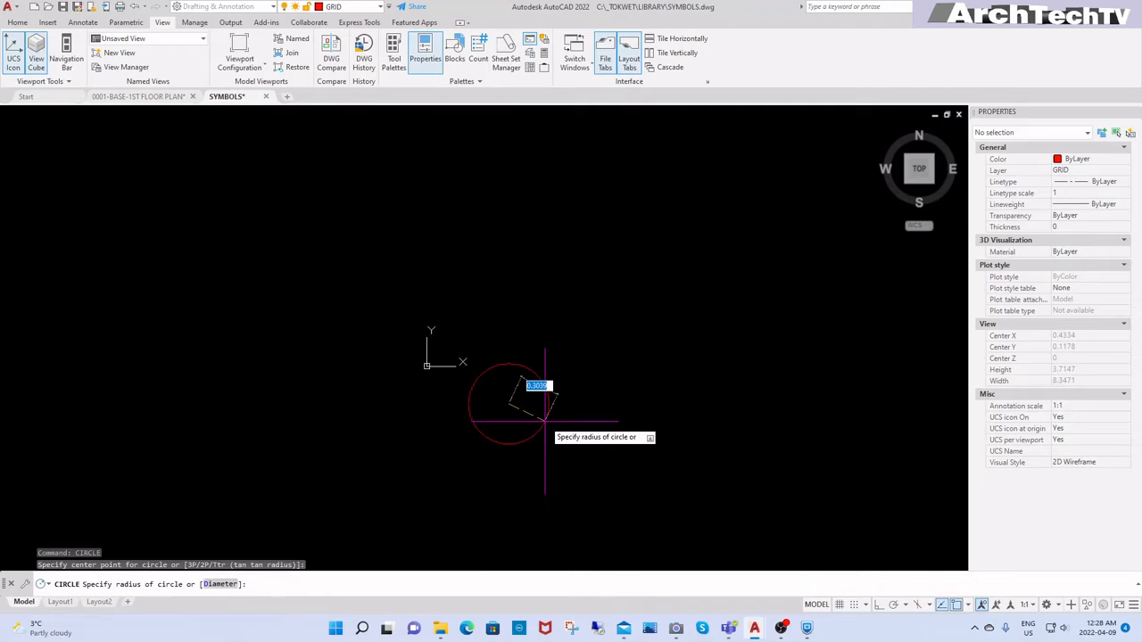
text(d)
key(Return)
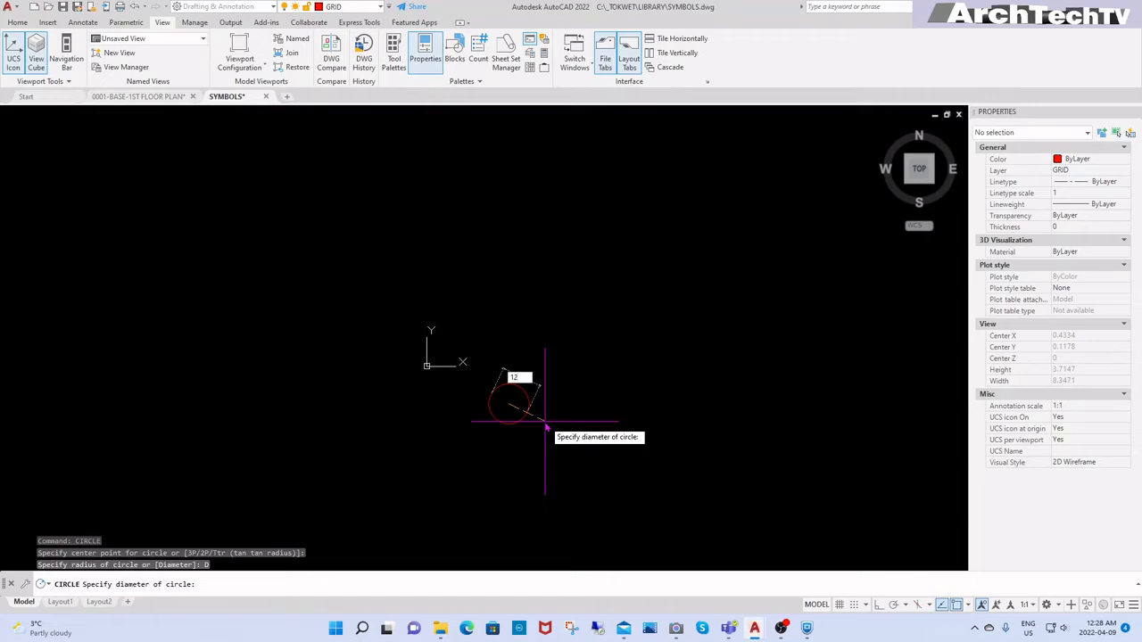
text(12)
key(Return)
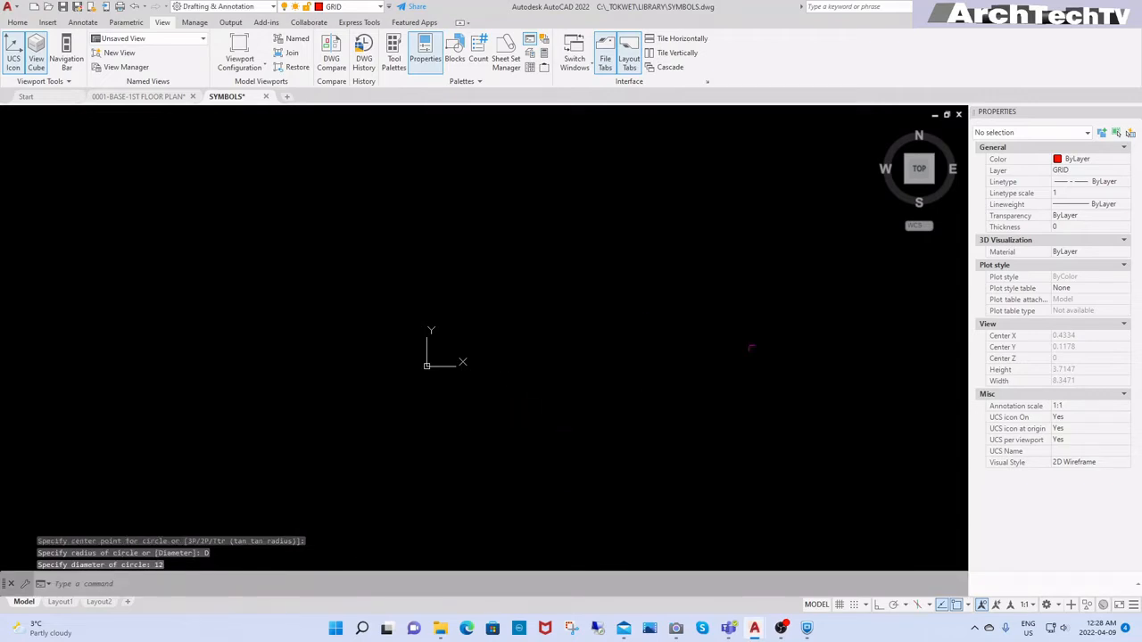
Look for the new circle around the origin and check the GRID layer's settings
scroll(487, 393, up, 4)
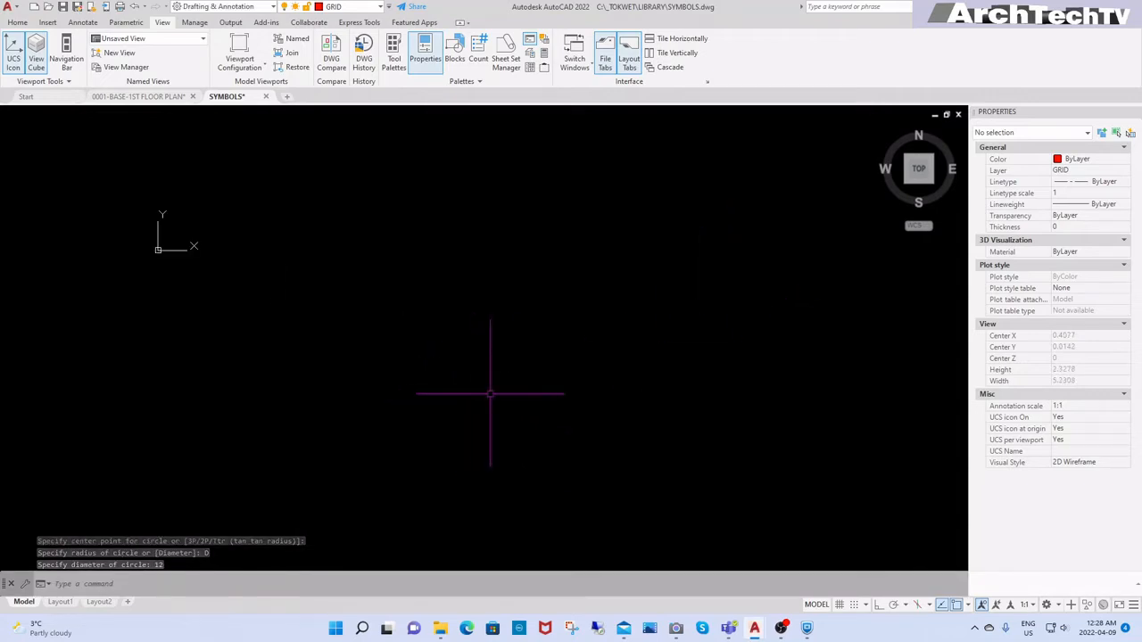
scroll(584, 403, down, 2)
key(Return)
key(Escape)
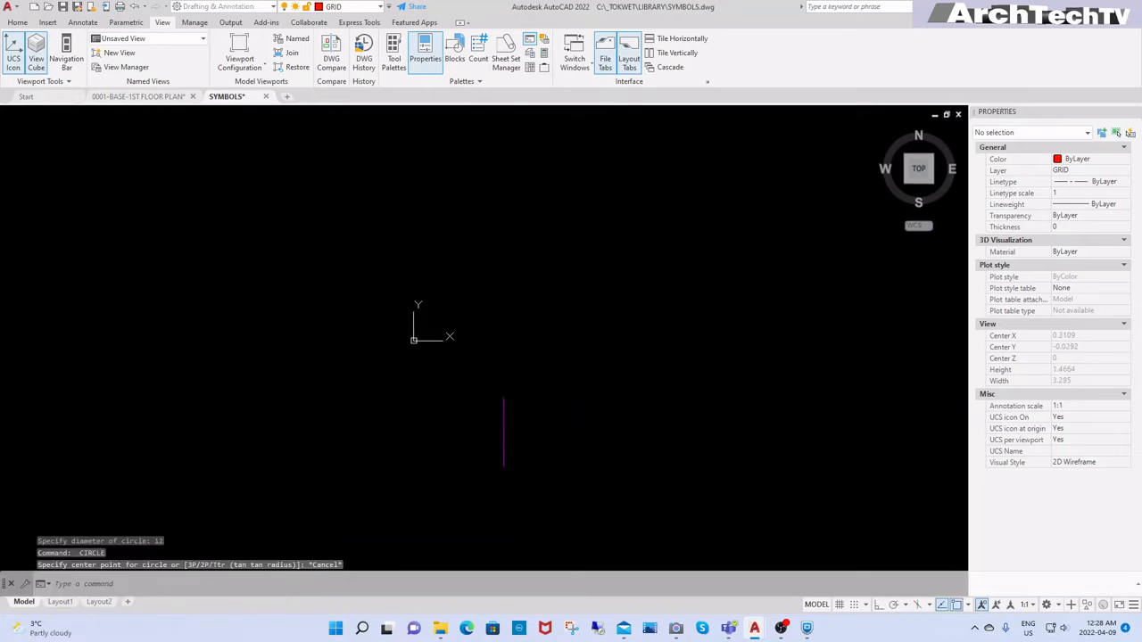
key(Escape)
scroll(544, 373, up, 6)
click(617, 298)
click(501, 389)
scroll(590, 366, down, 8)
key(Escape)
key(Escape)
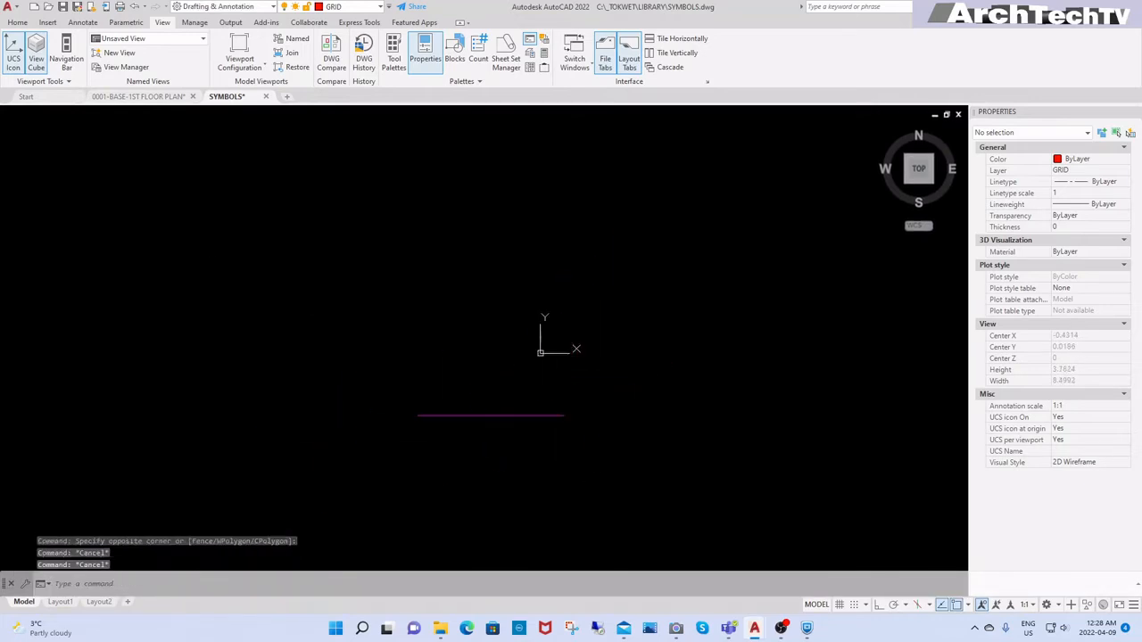
click(491, 416)
click(743, 301)
key(Escape)
key(Escape)
scroll(576, 370, up, 6)
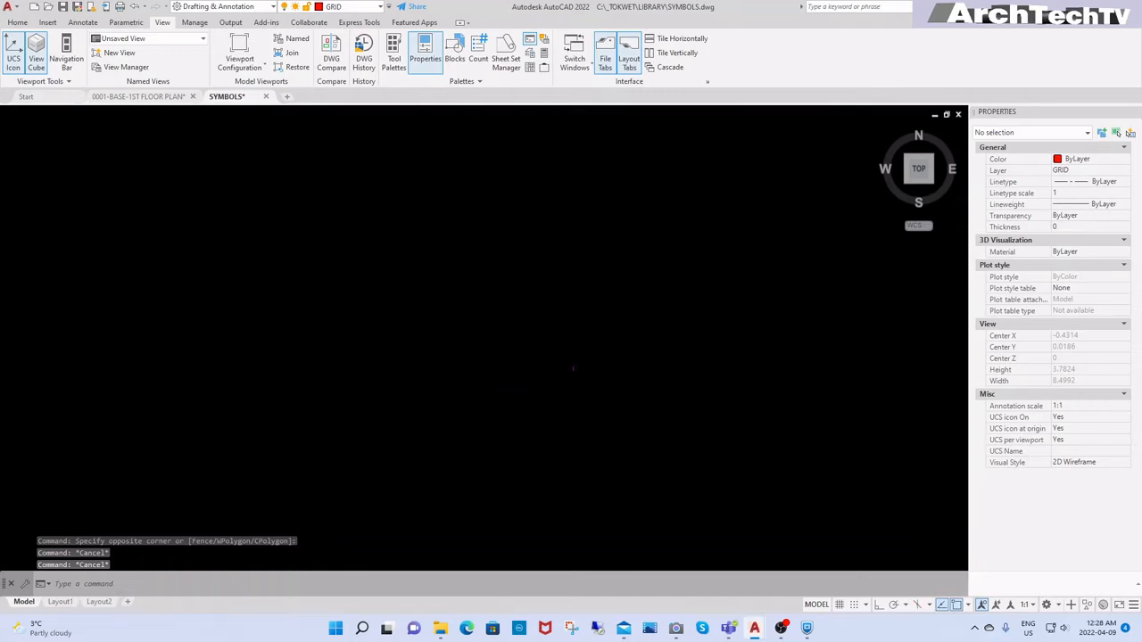
scroll(486, 382, down, 6)
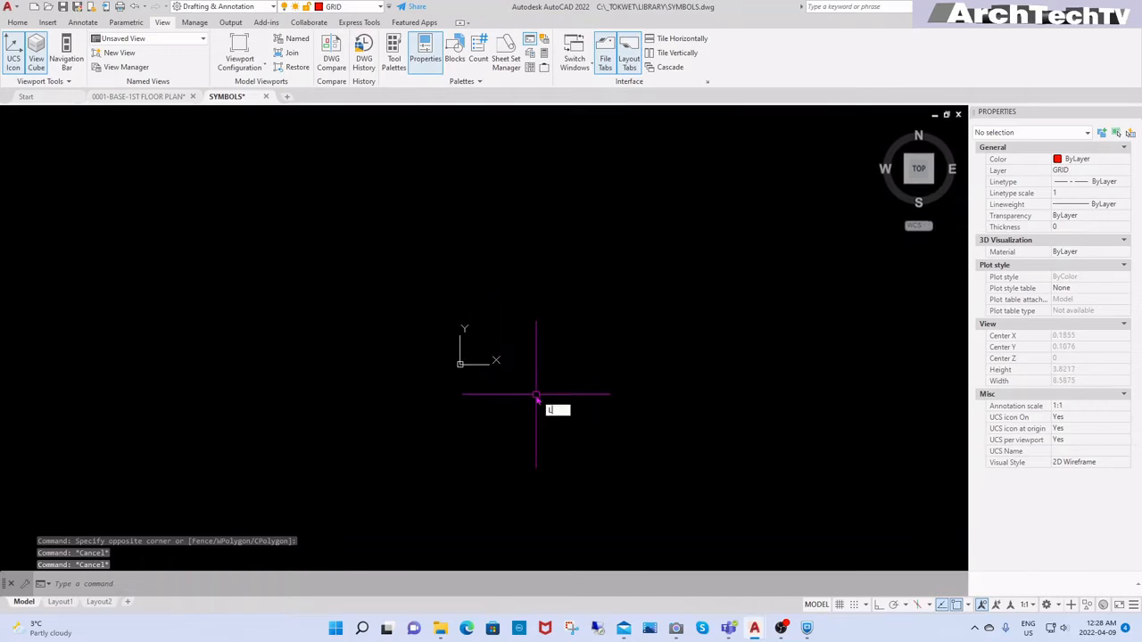
key(Return)
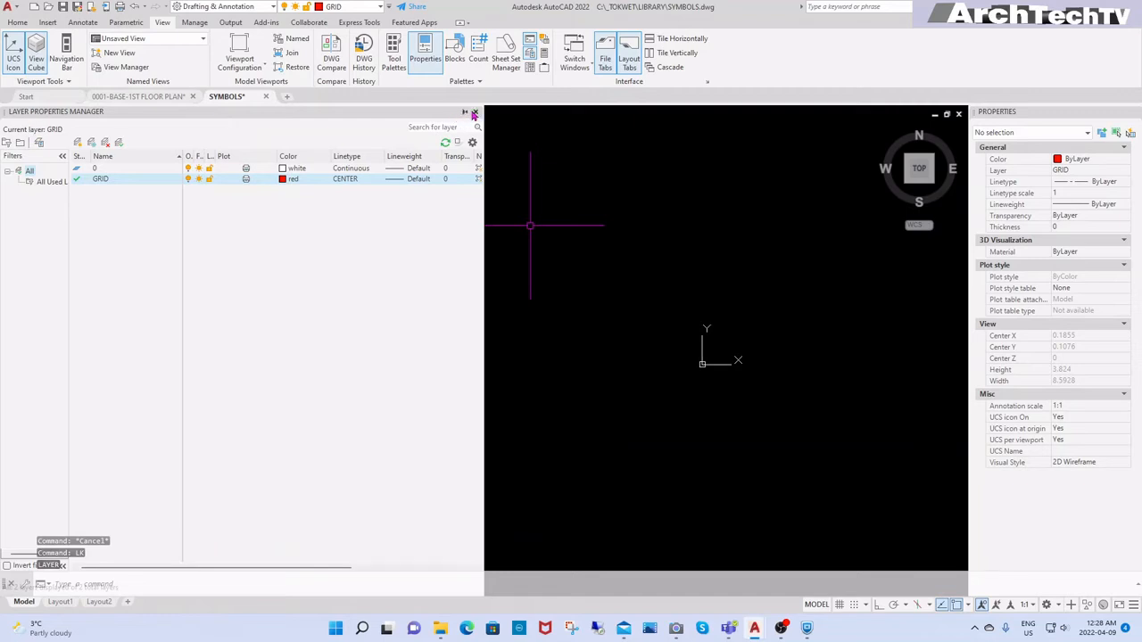
click(474, 114)
Zoom to the drawing extents to bring the whole circle into view
text(z)
key(Return)
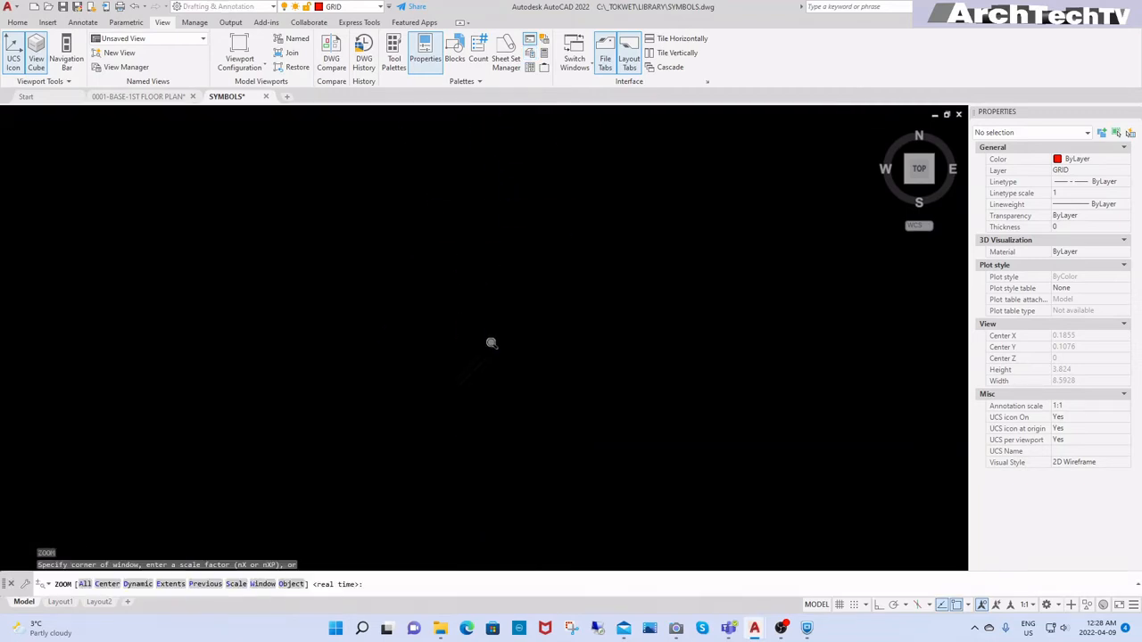
text(e)
key(Return)
key(Escape)
key(Escape)
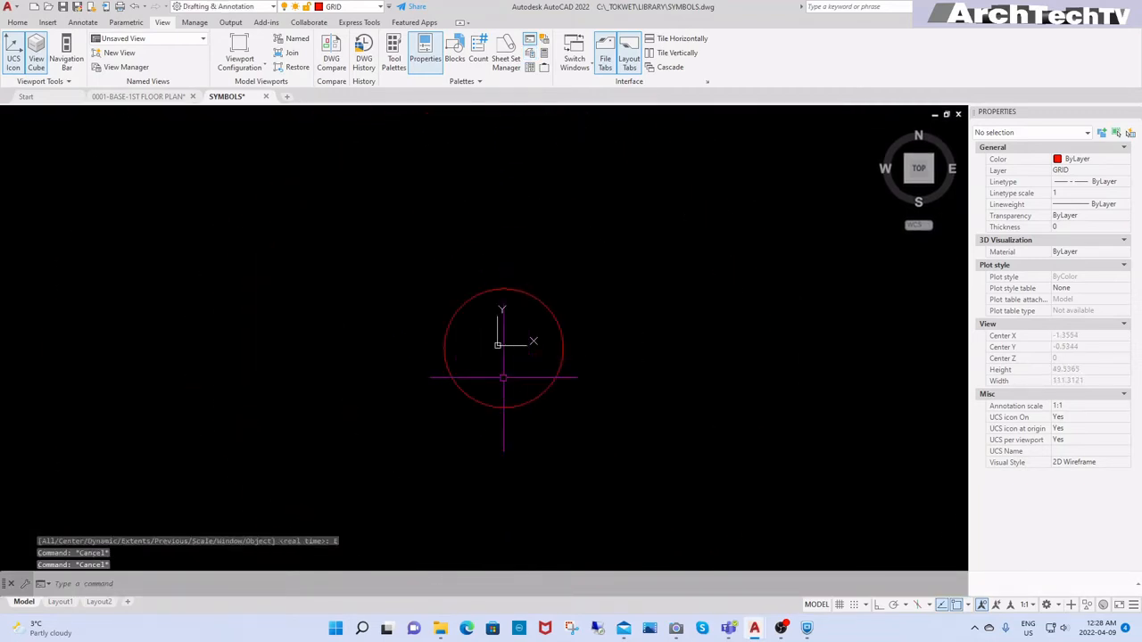
text(m)
key(Return)
click(543, 395)
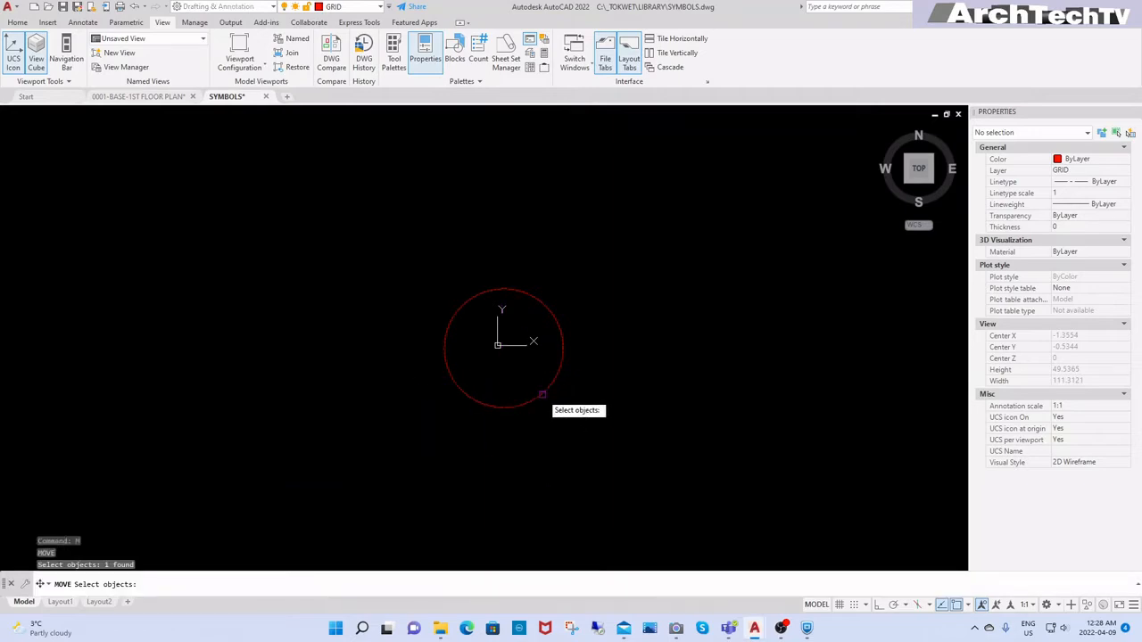
key(Escape)
key(Escape)
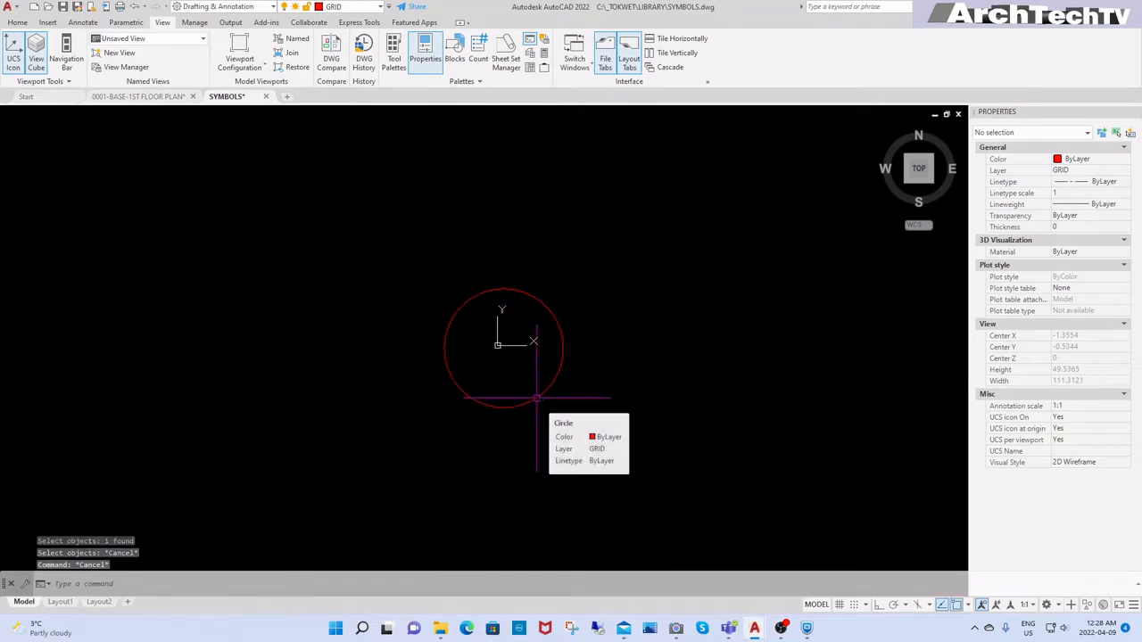
key(Escape)
Move the circle from its center point to the origin at 0,0
text(m)
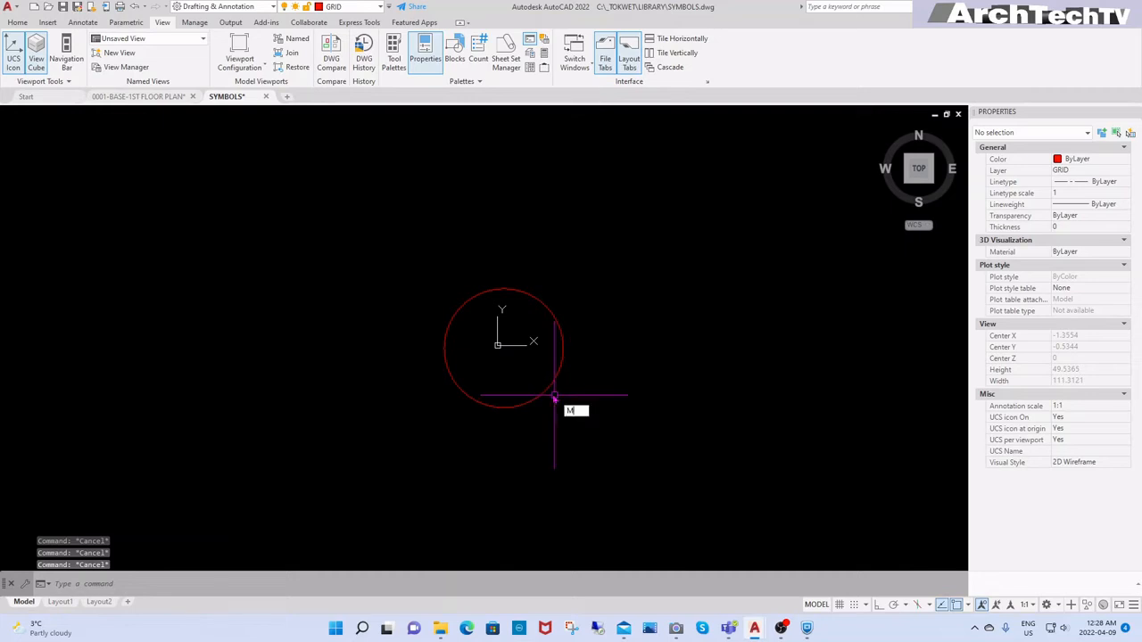
key(Return)
click(554, 397)
key(Return)
click(499, 346)
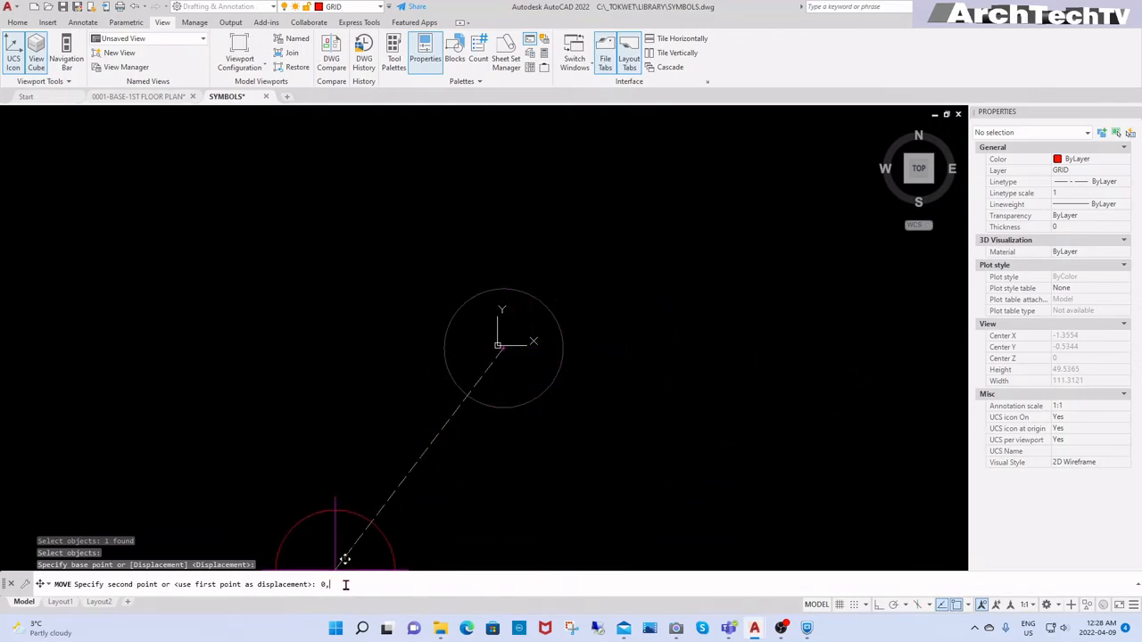
key(Return)
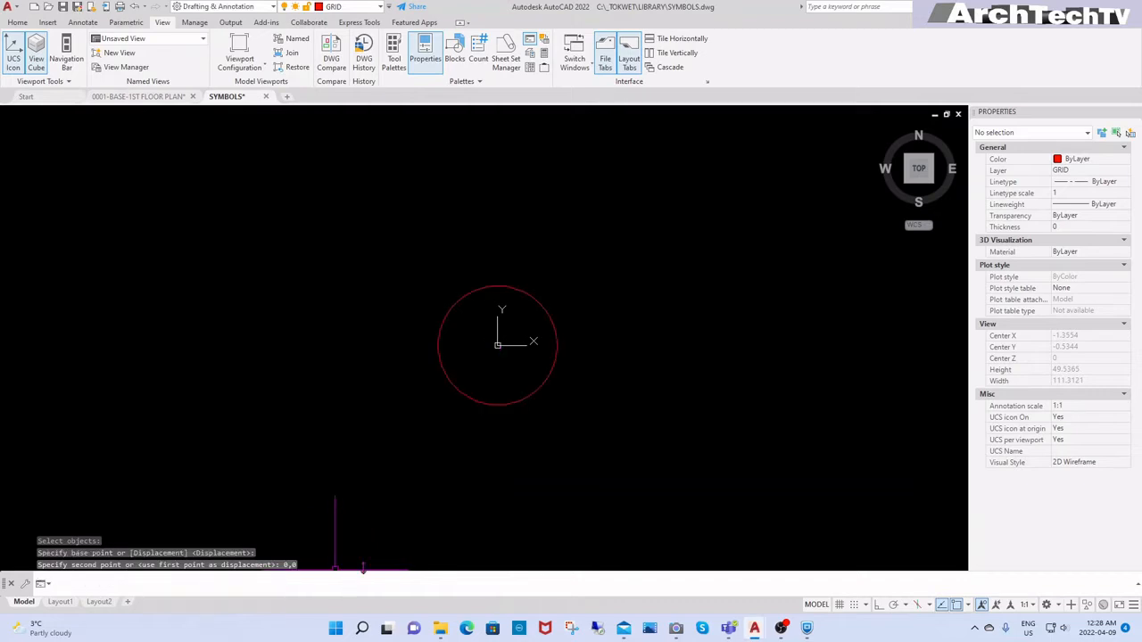
key(Escape)
key(Escape)
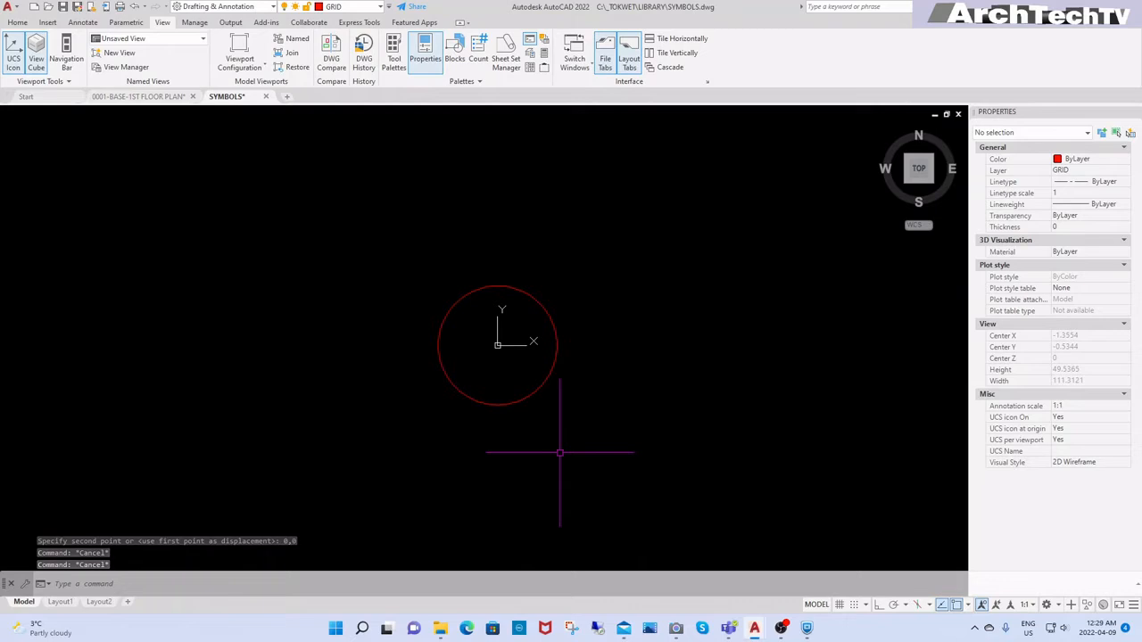
Create a text style named ARIAL that uses the Arial font and make it the current style
text(sty)
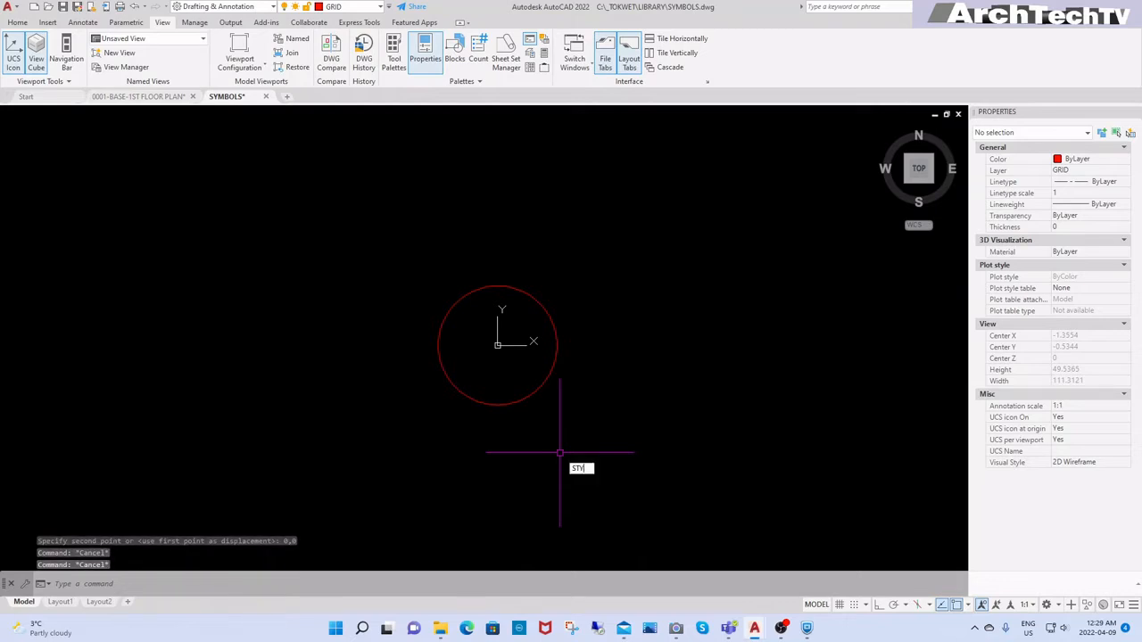
text(le)
key(Return)
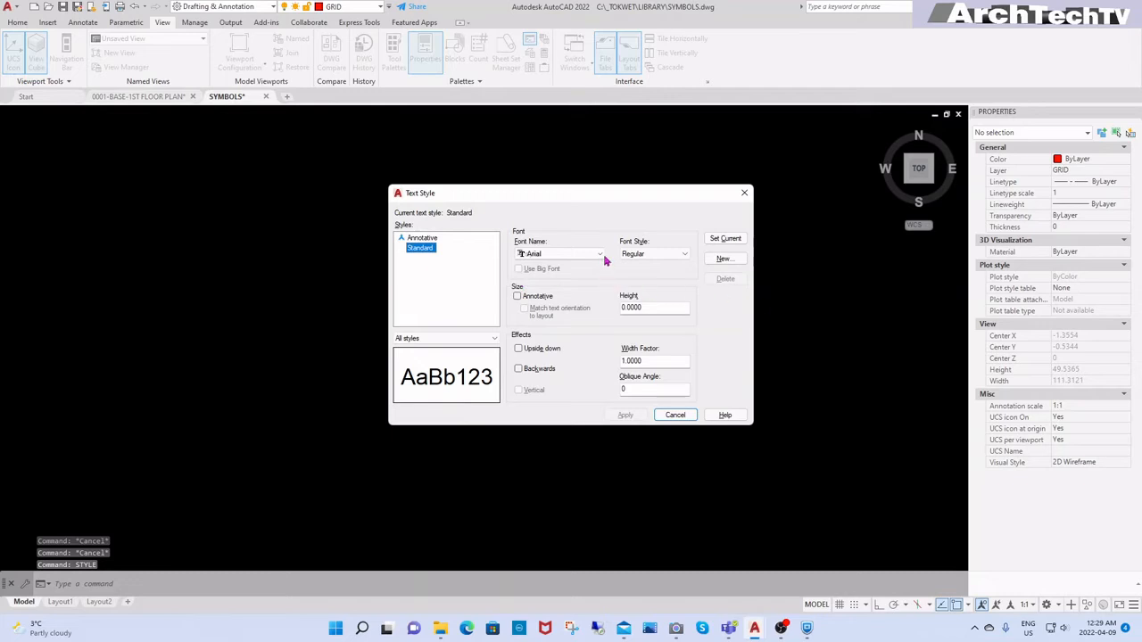
click(566, 255)
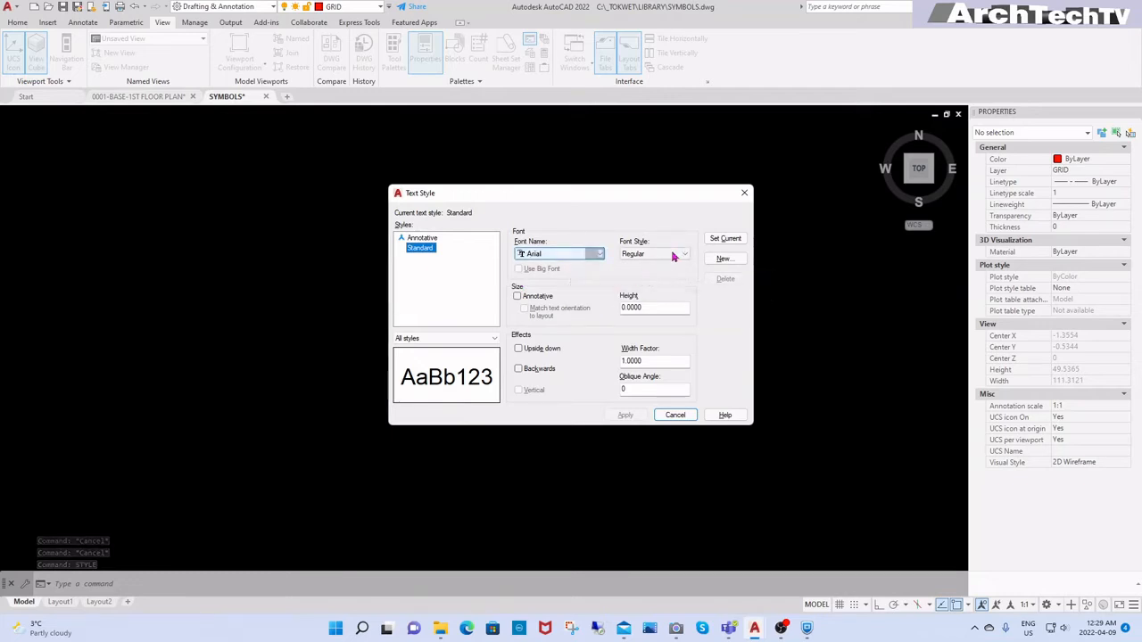
click(723, 258)
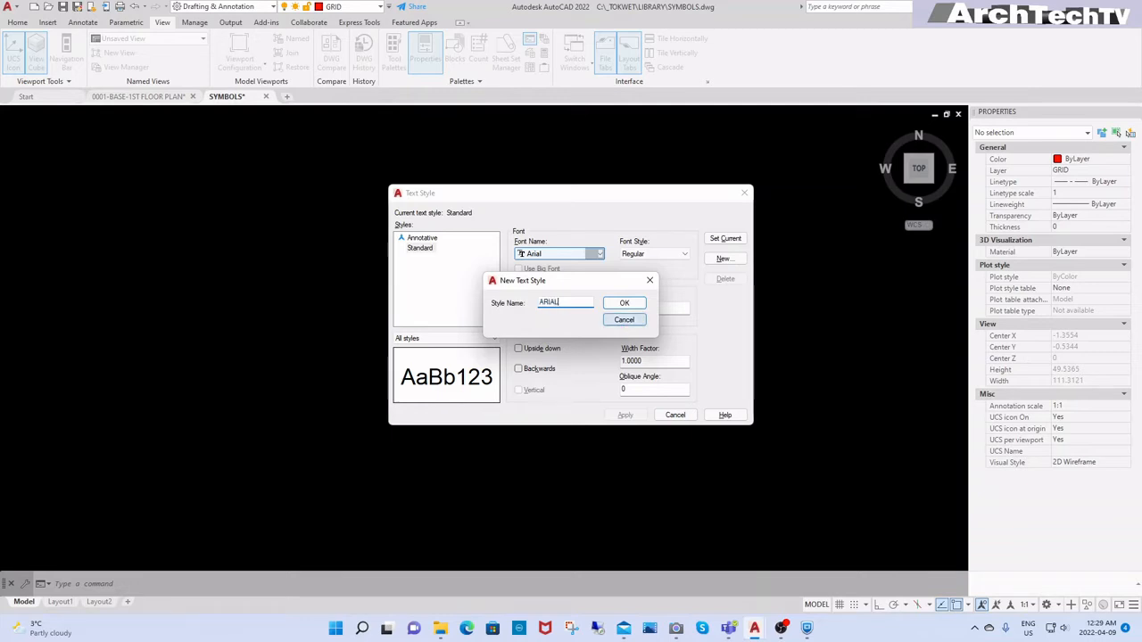
click(635, 305)
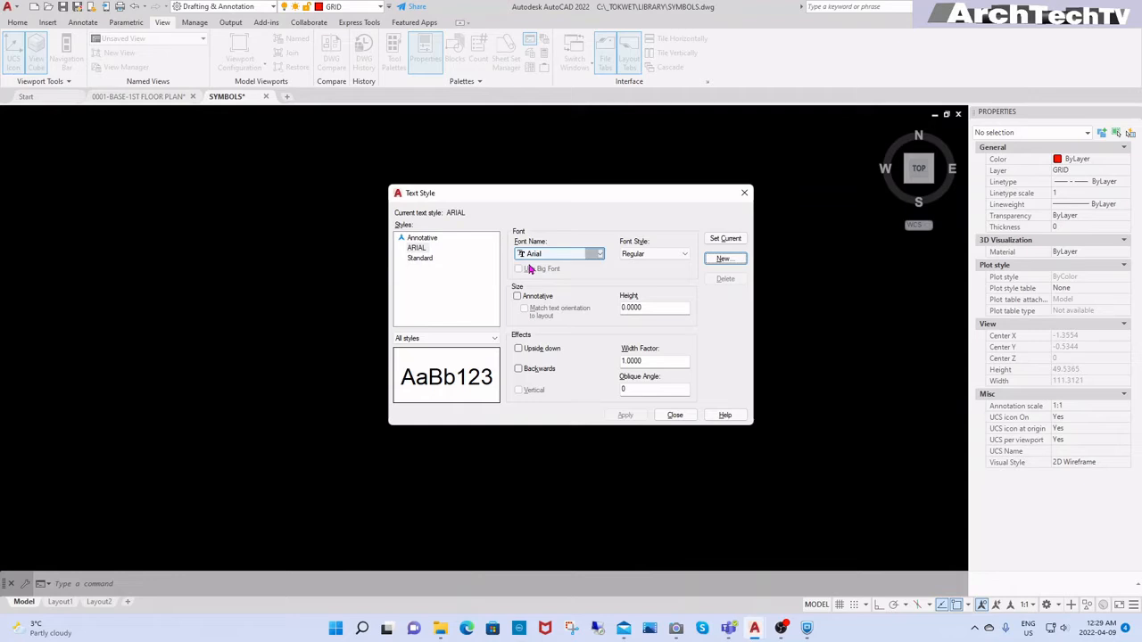
click(435, 252)
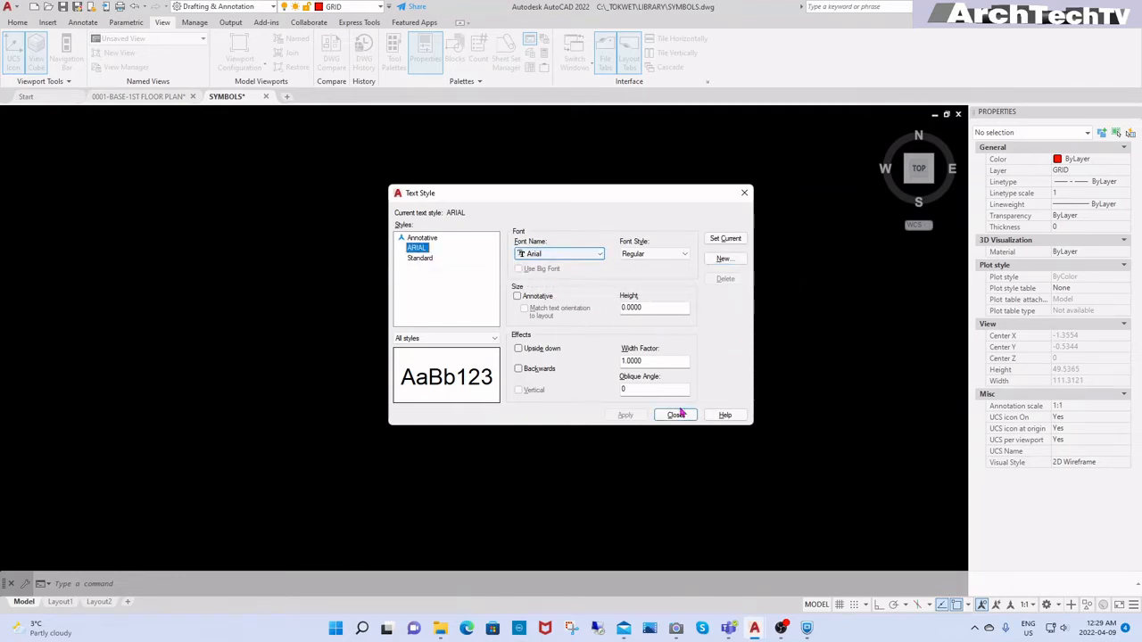
click(725, 238)
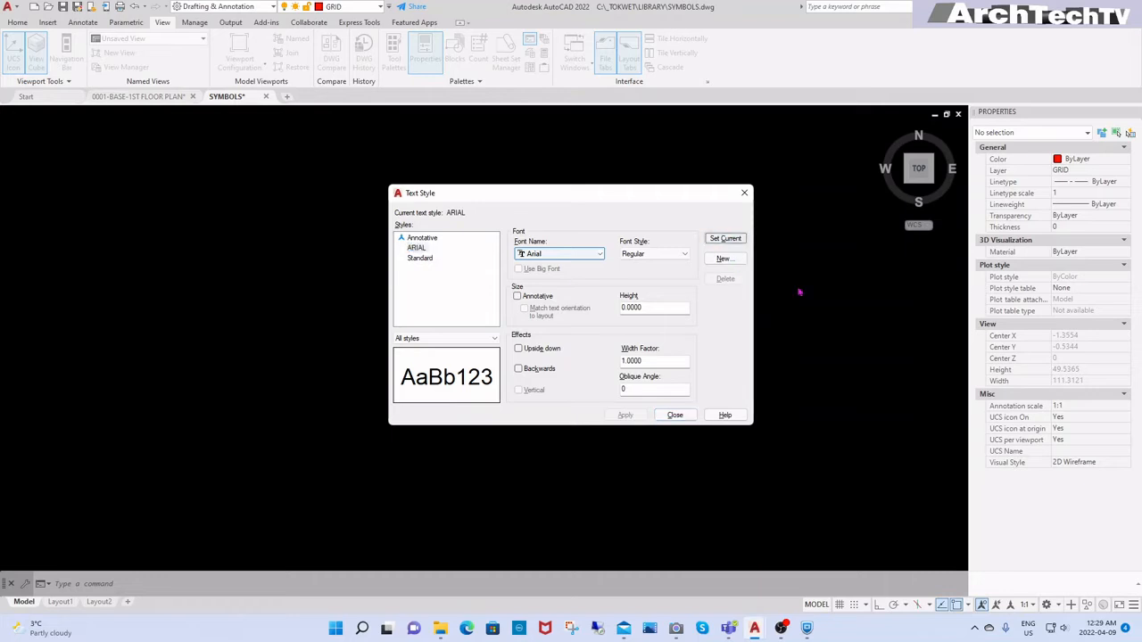
click(687, 416)
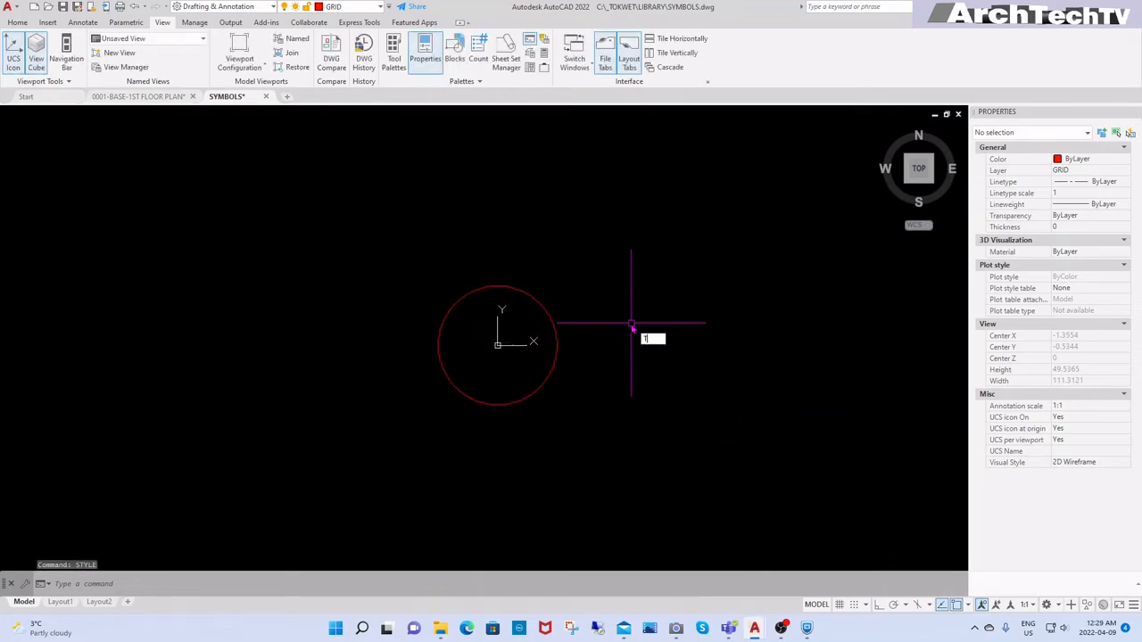
Add the multiline text "1" in the ARIAL style just to the right of the circle
key(Return)
click(593, 322)
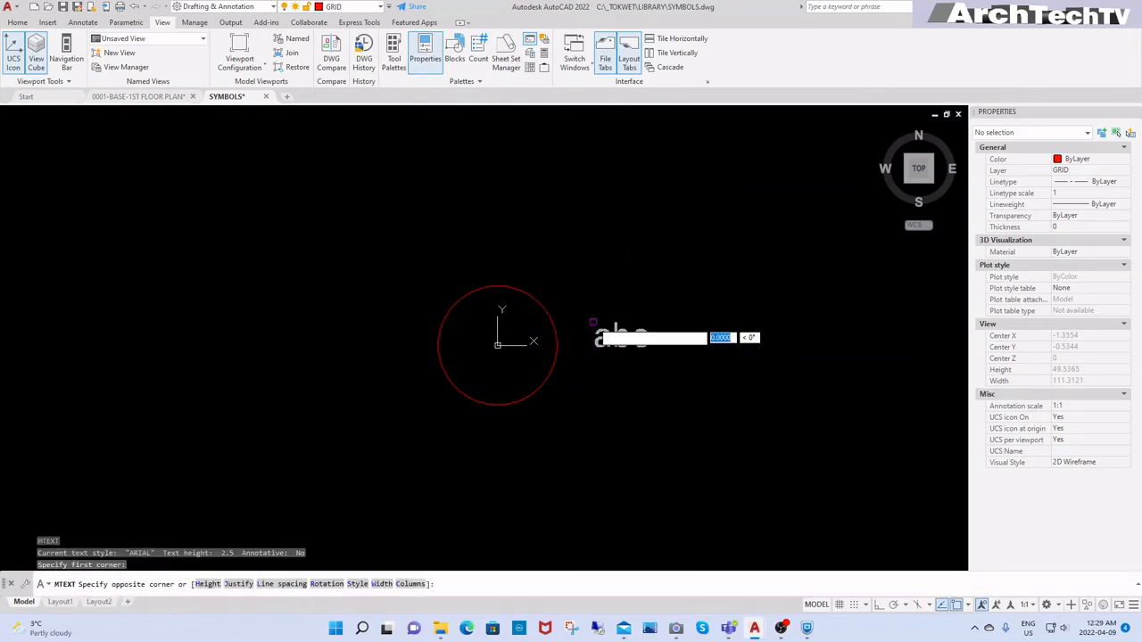
click(715, 394)
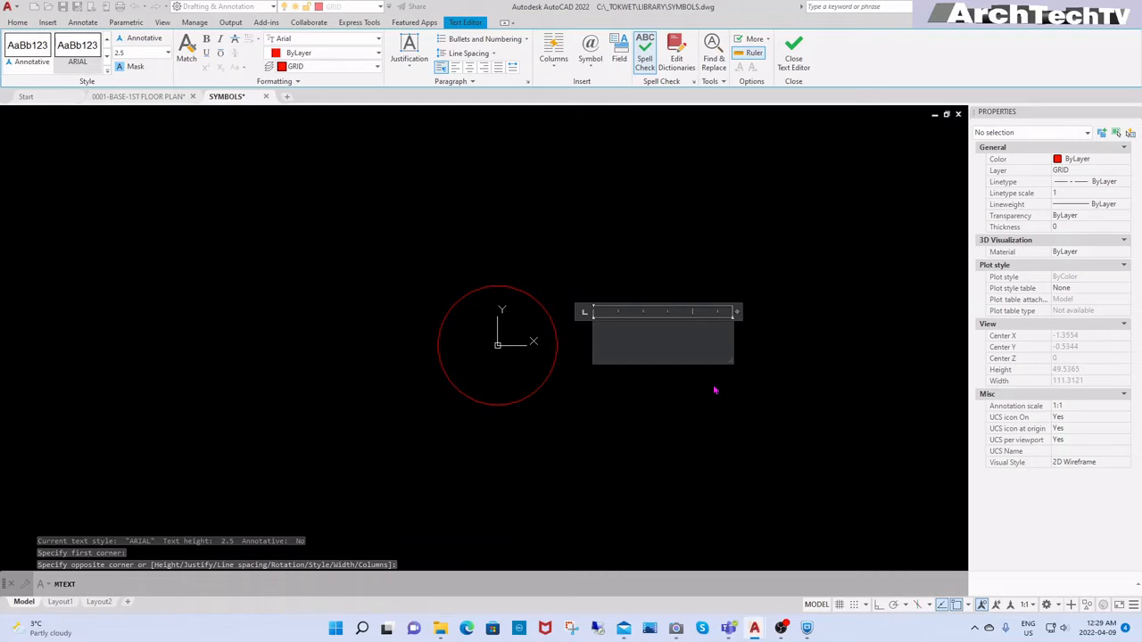
text(1)
click(720, 402)
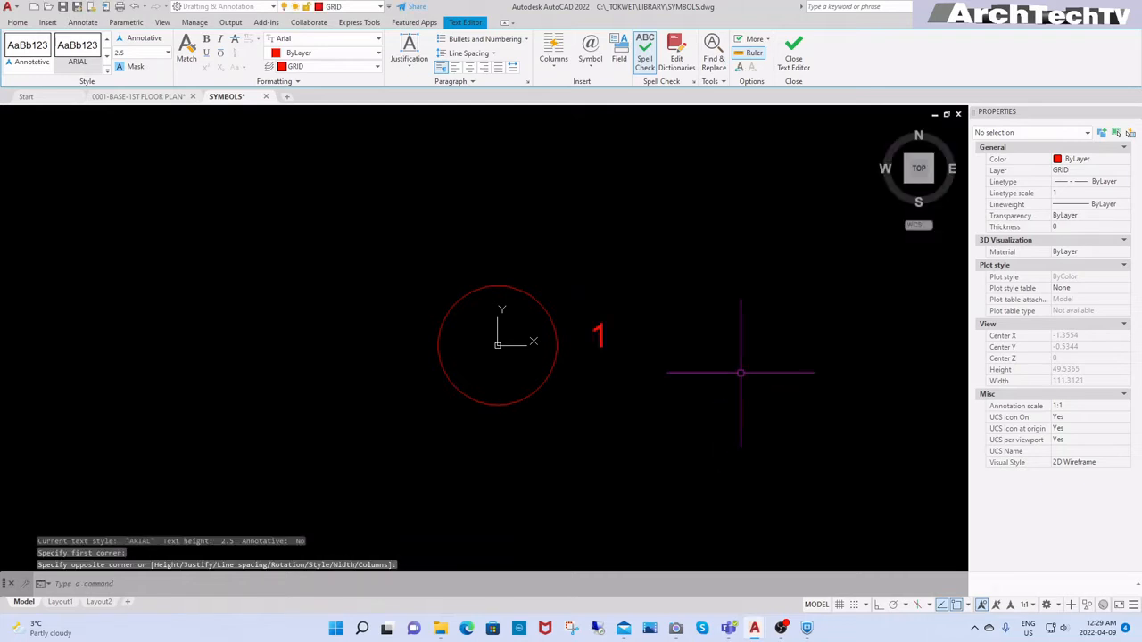
key(Escape)
key(Escape)
Move the text "1" a short distance farther right, away from the circle
text(m)
key(Return)
click(604, 333)
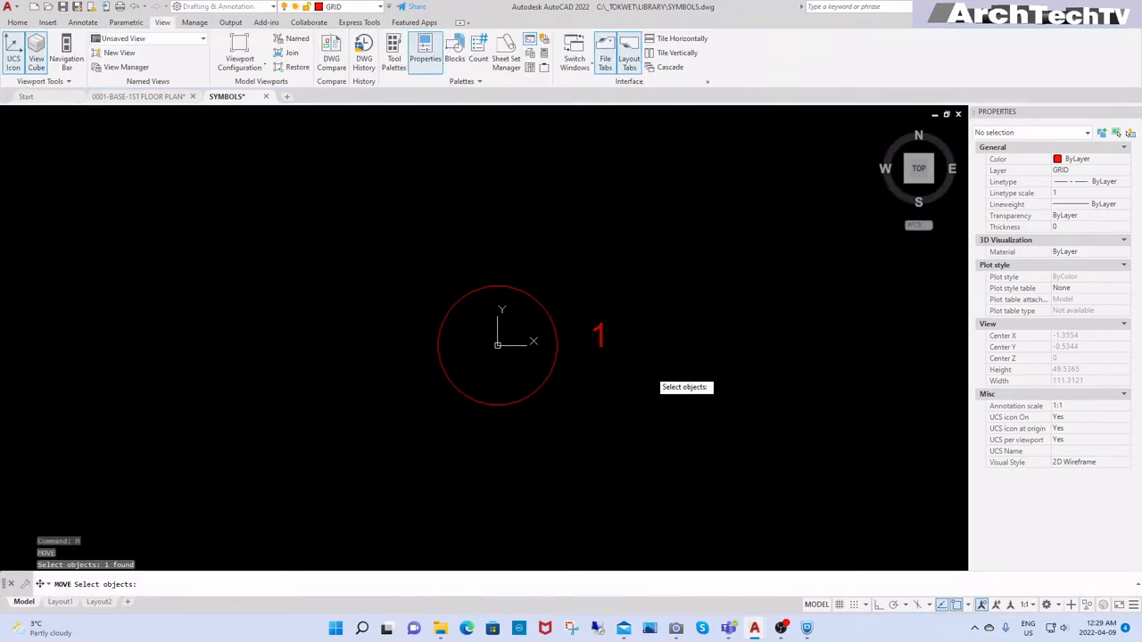
key(Return)
click(653, 398)
click(723, 401)
key(Escape)
key(Escape)
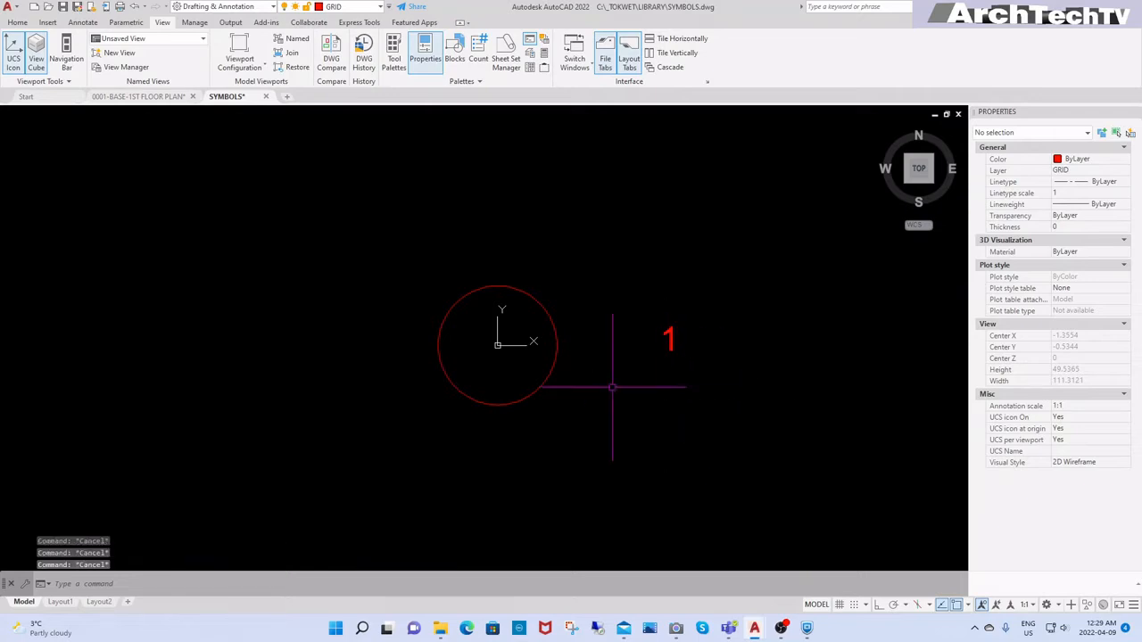
Erase the text "1" beside the circle
text(e)
key(Return)
click(704, 296)
click(632, 373)
key(Return)
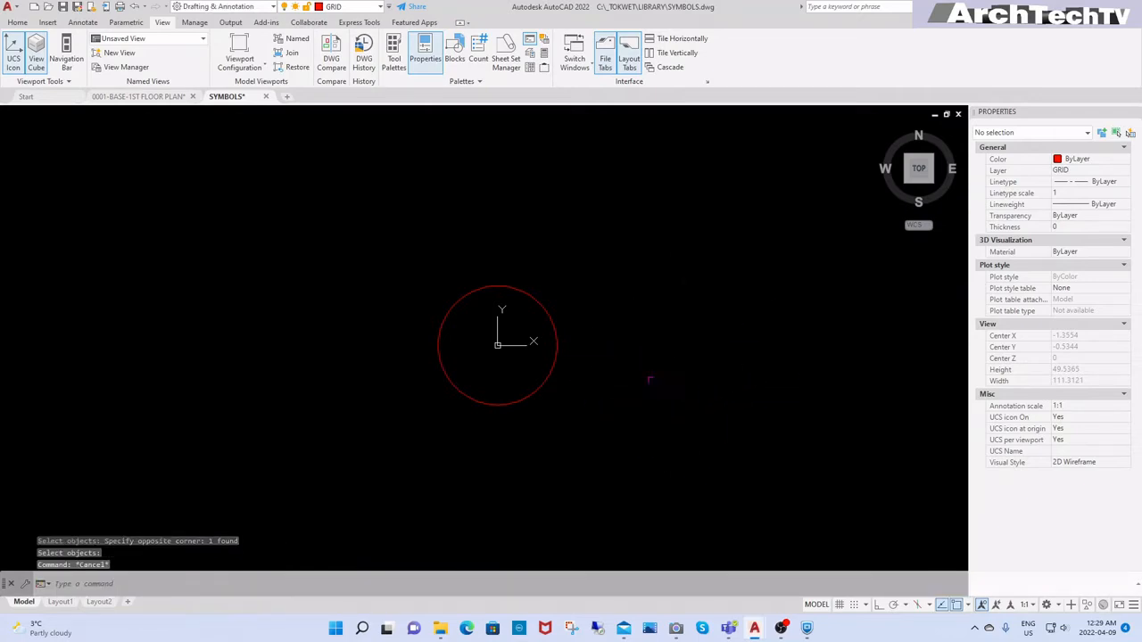
key(Escape)
key(Escape)
key(Escape)
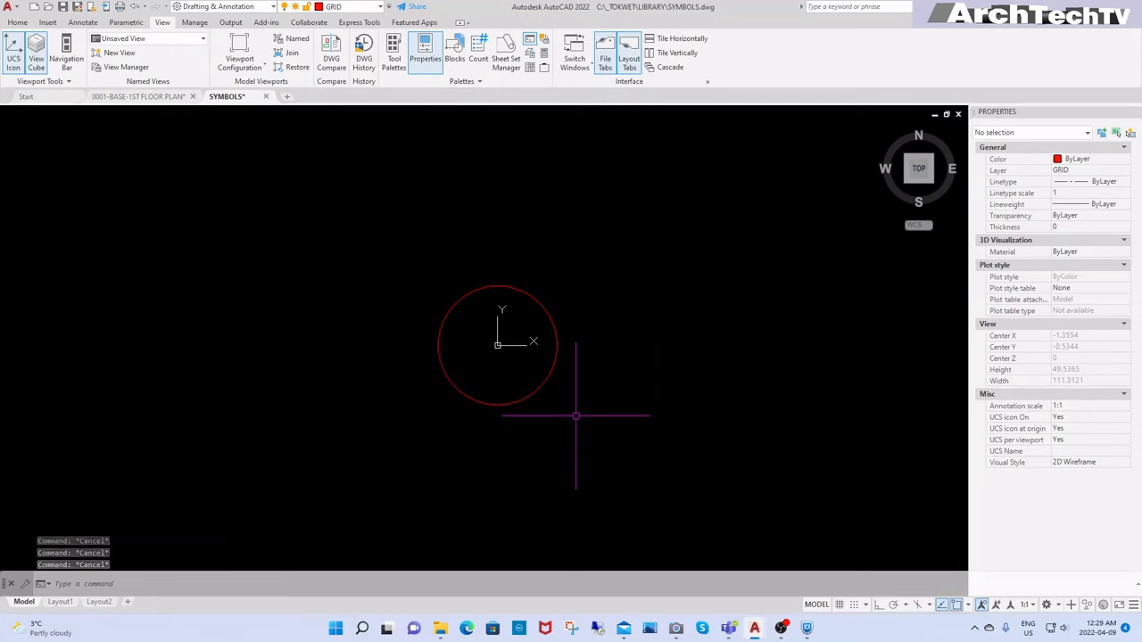
Try to edit attributes one at a time with ATTRIBUTEEDIT, accepting the default block name, tag and value specifications
text(attrib)
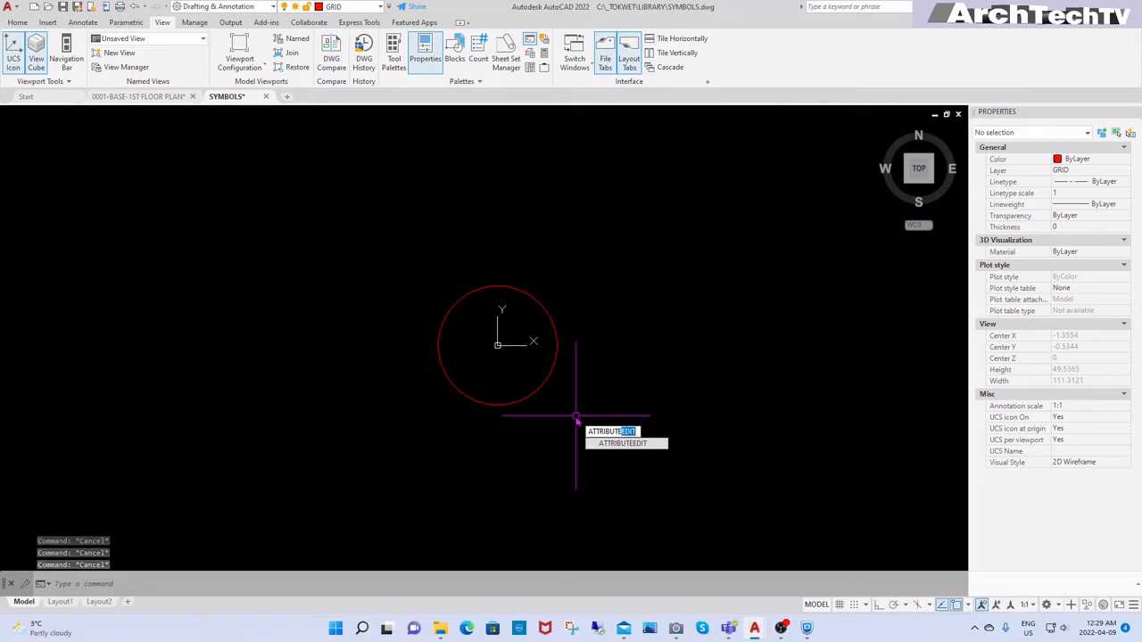
key(Return)
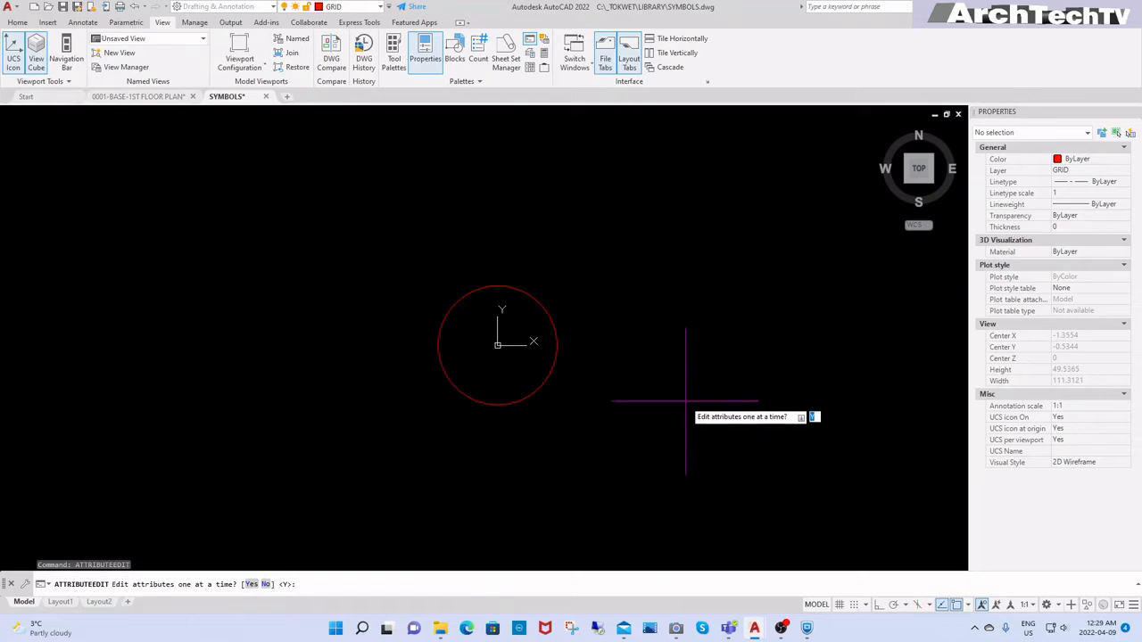
key(Return)
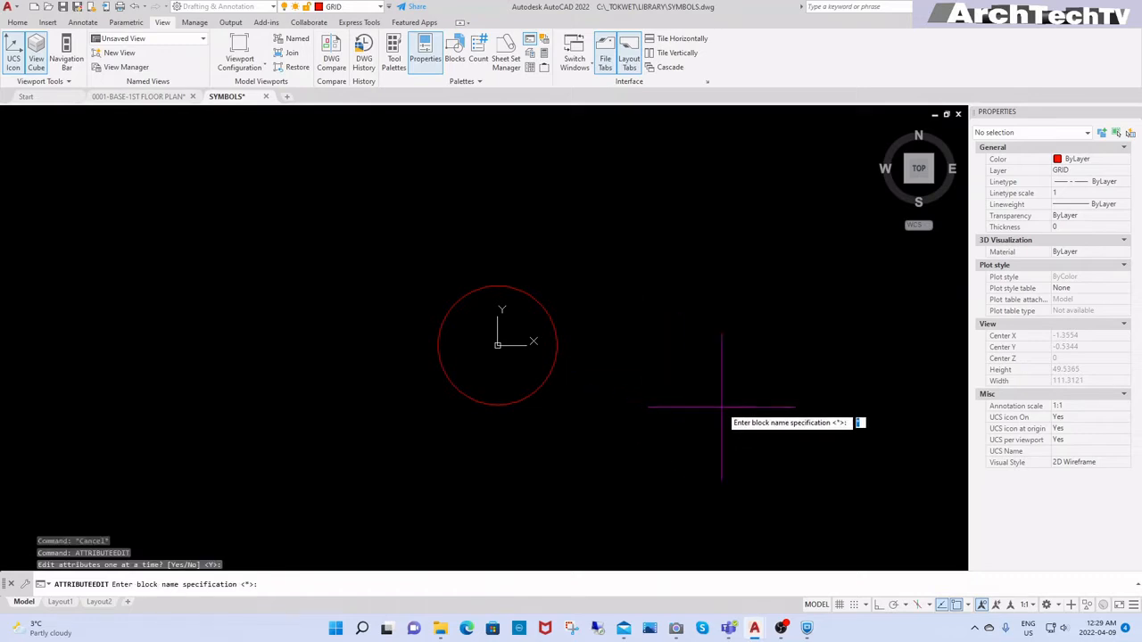
key(Return)
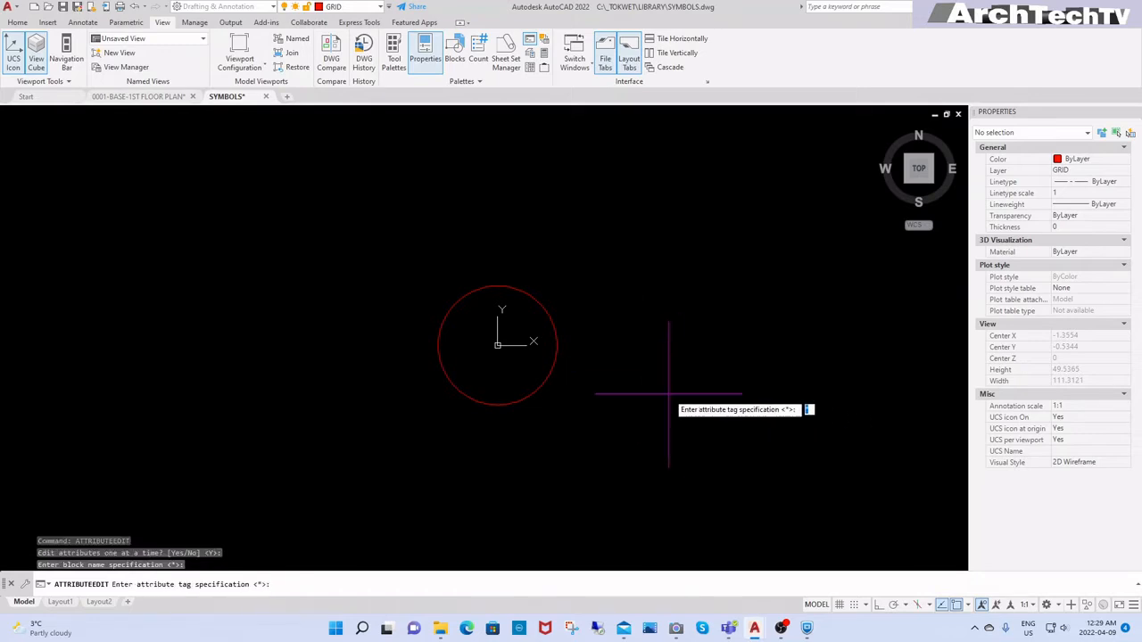
key(Return)
key(Return)
key(Return)
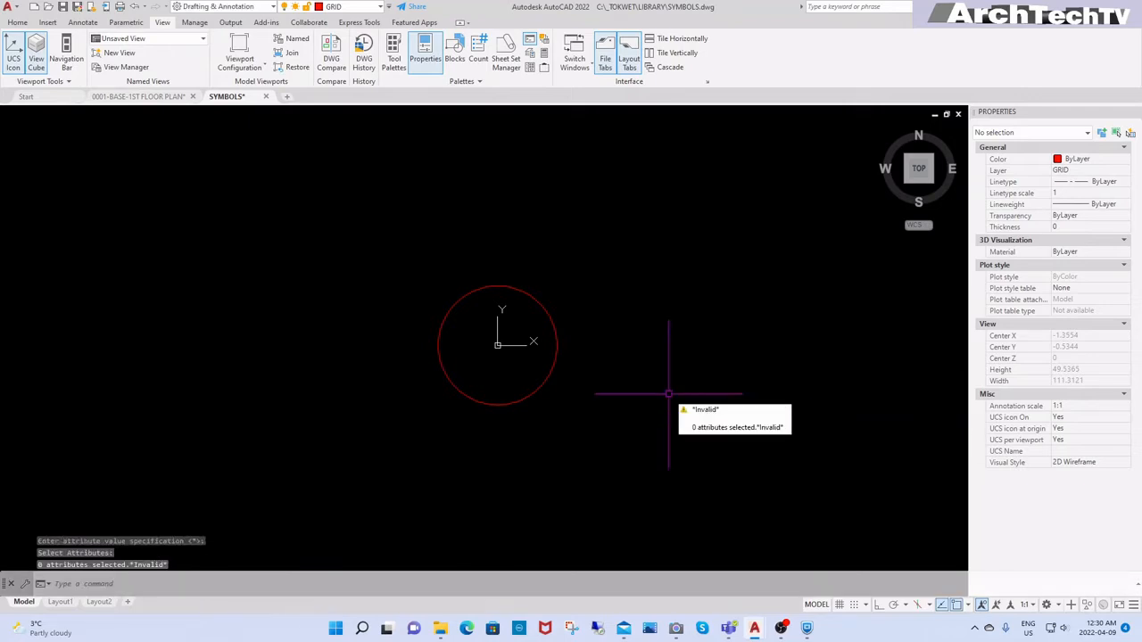
key(Escape)
key(Escape)
key(Escape)
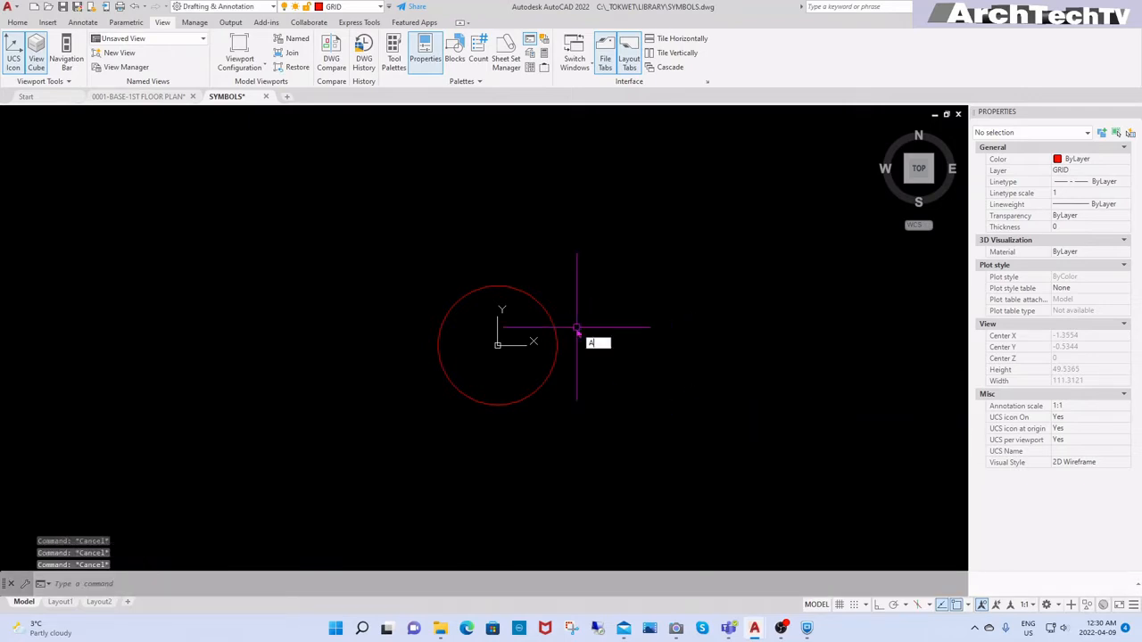
text(TR)
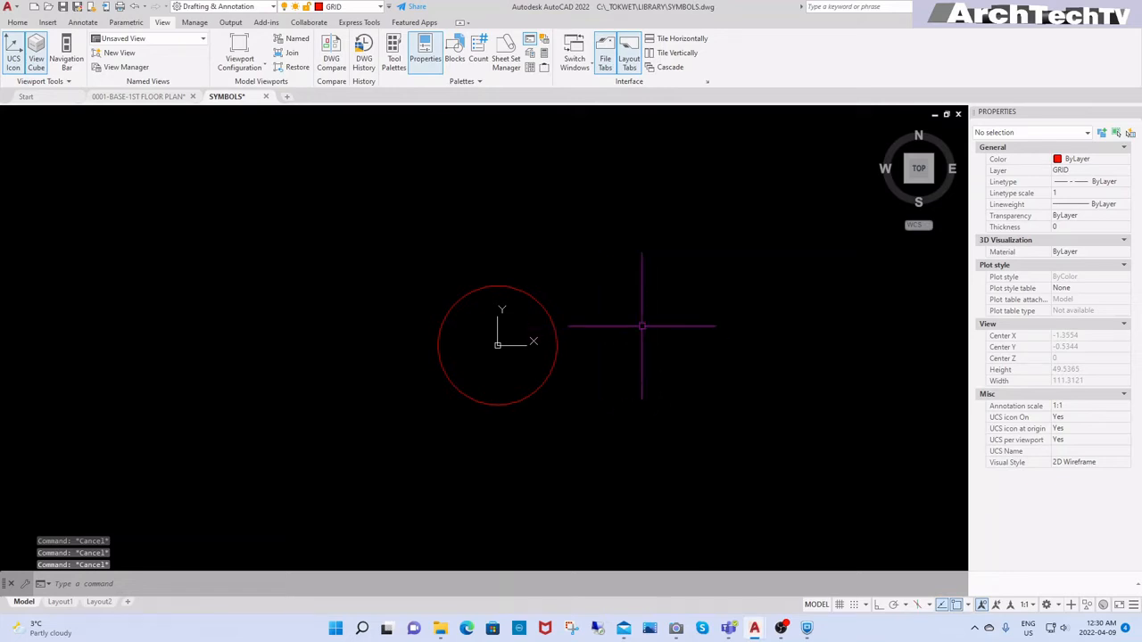
text(TR)
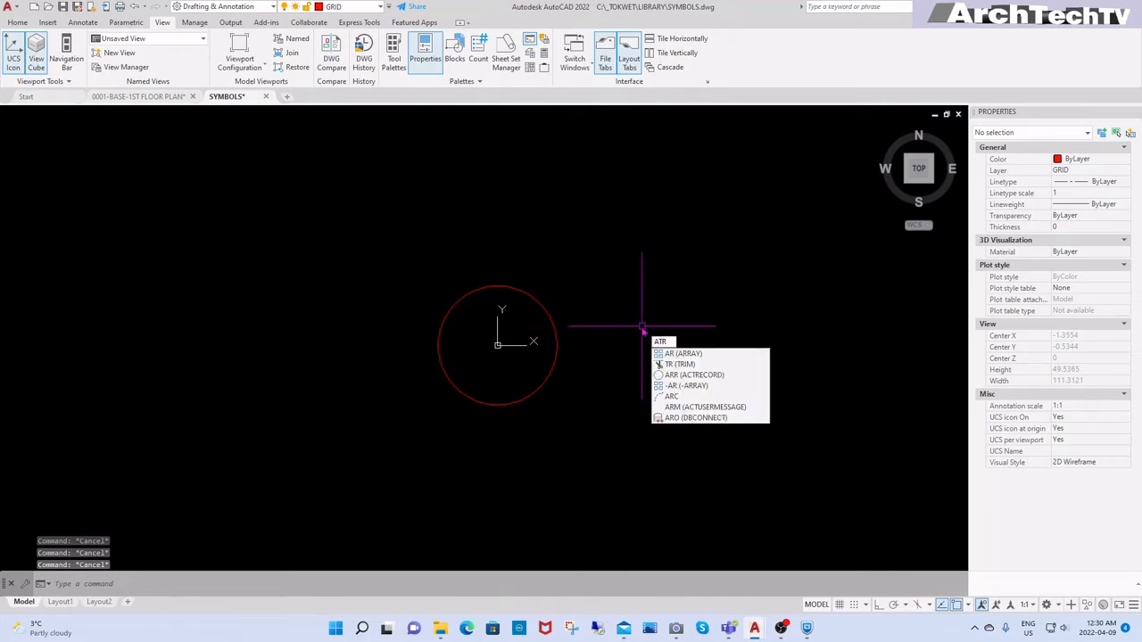
text(TRI)
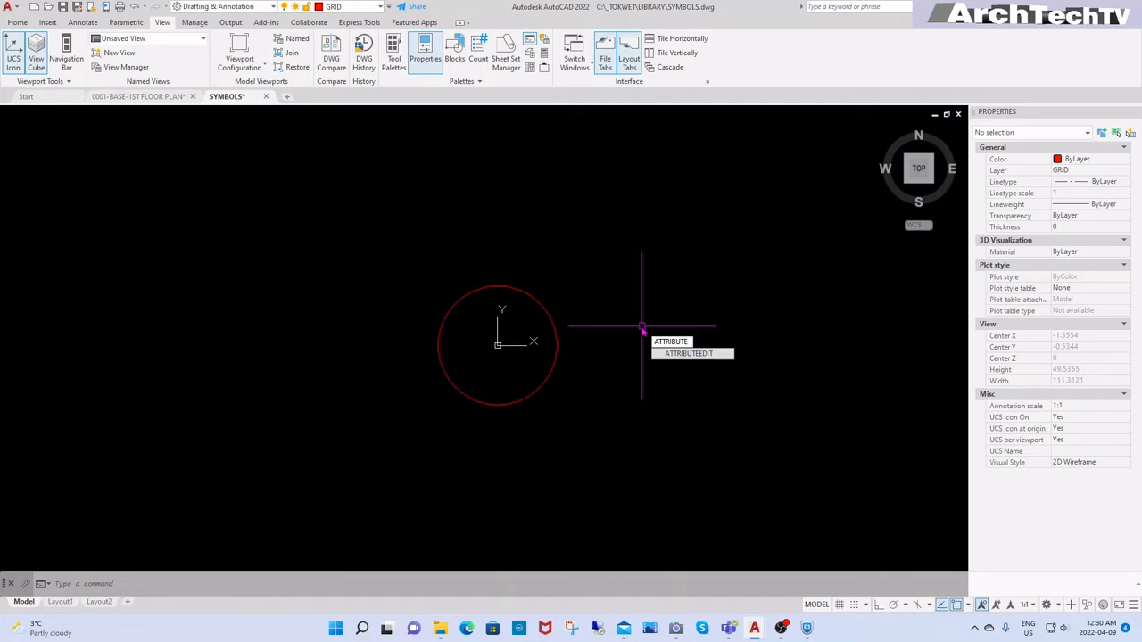
text(BUTE)
key(Return)
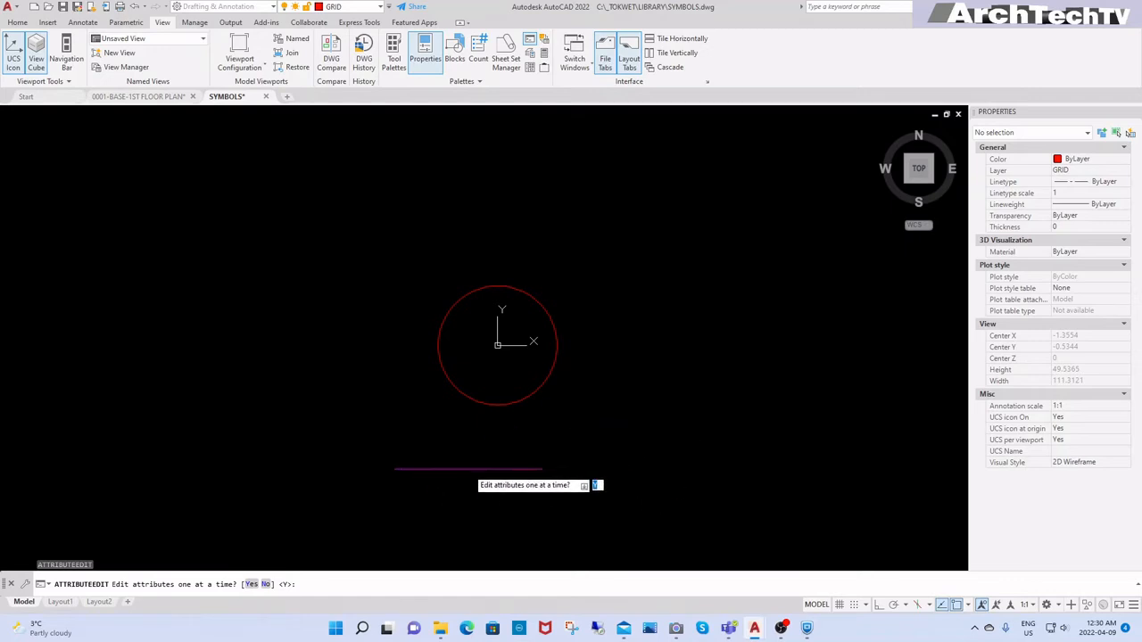
key(Escape)
key(Escape)
key(Escape)
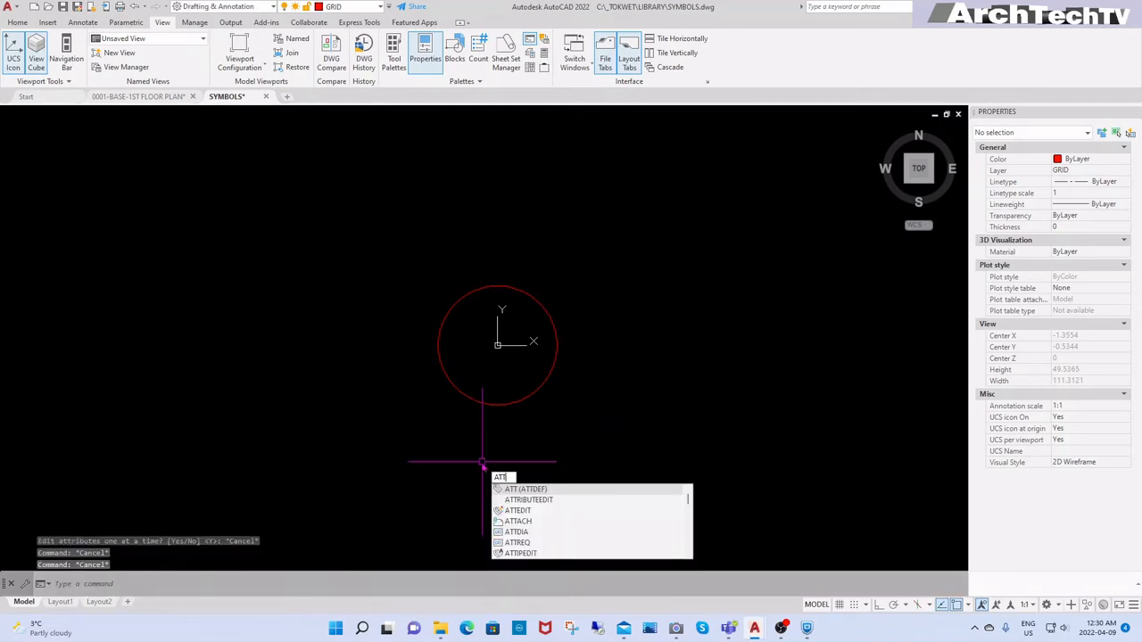
Start an attribute definition with the tag GRID, the prompt 1 and the default value 1
key(Return)
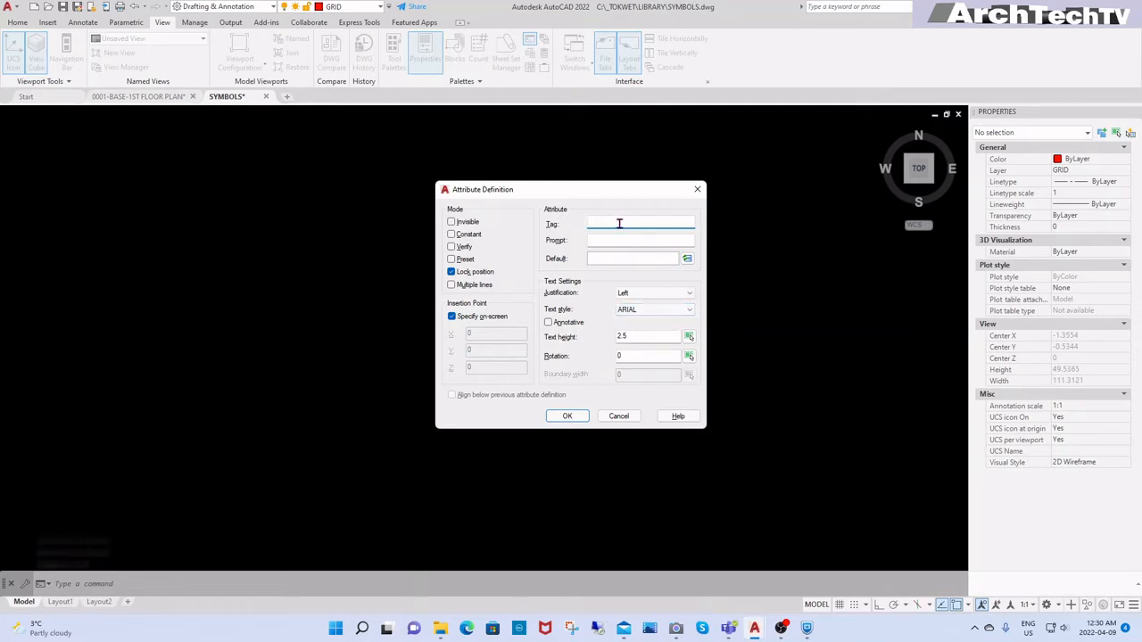
text(GRID)
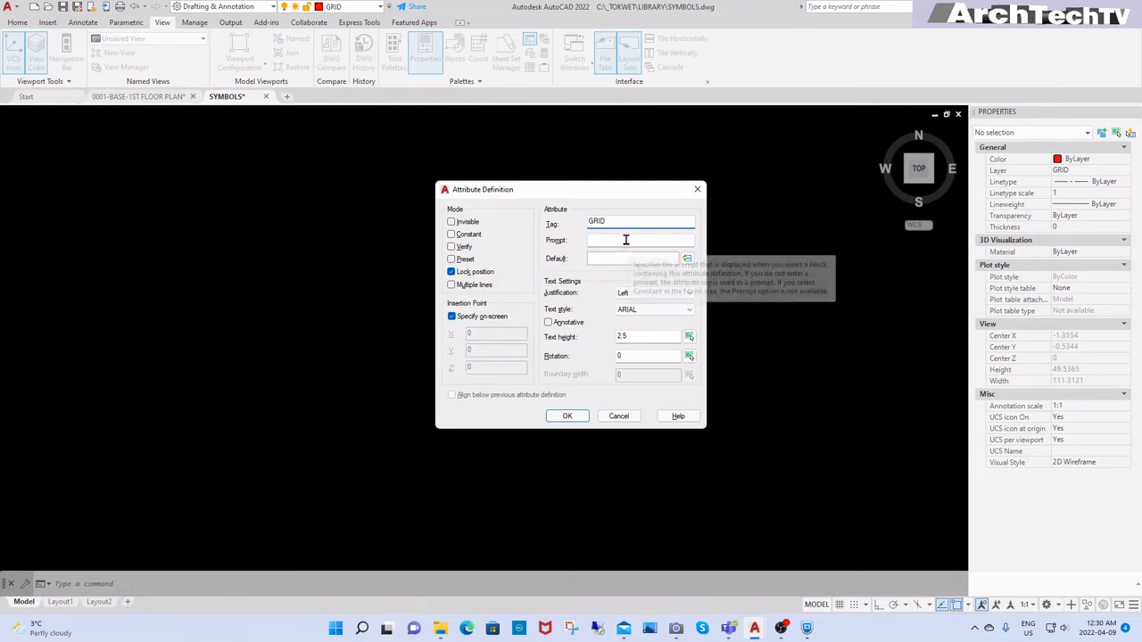
click(625, 240)
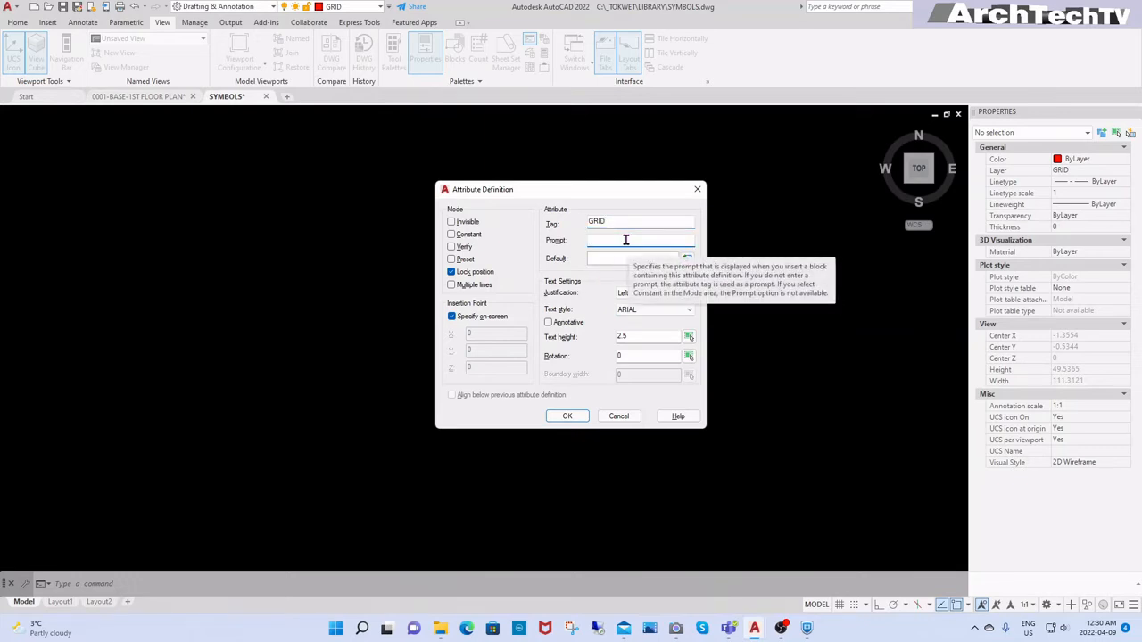
text(1)
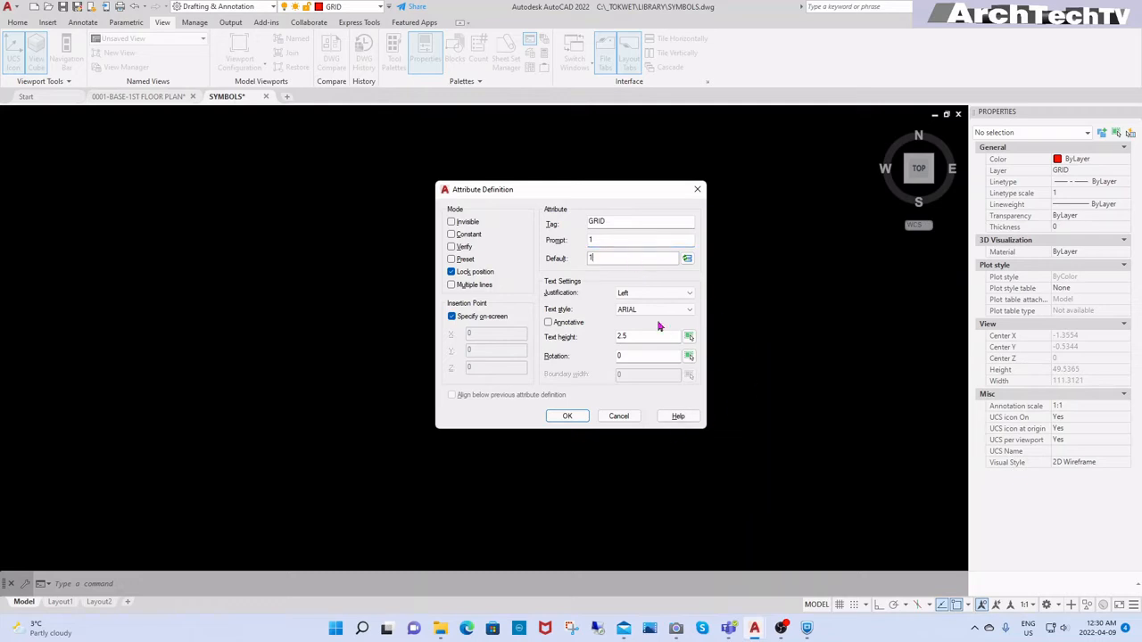
text(1)
Set the attribute's justification to Middle center and its text height to 5, and place it over the circle's lower-right part
click(690, 293)
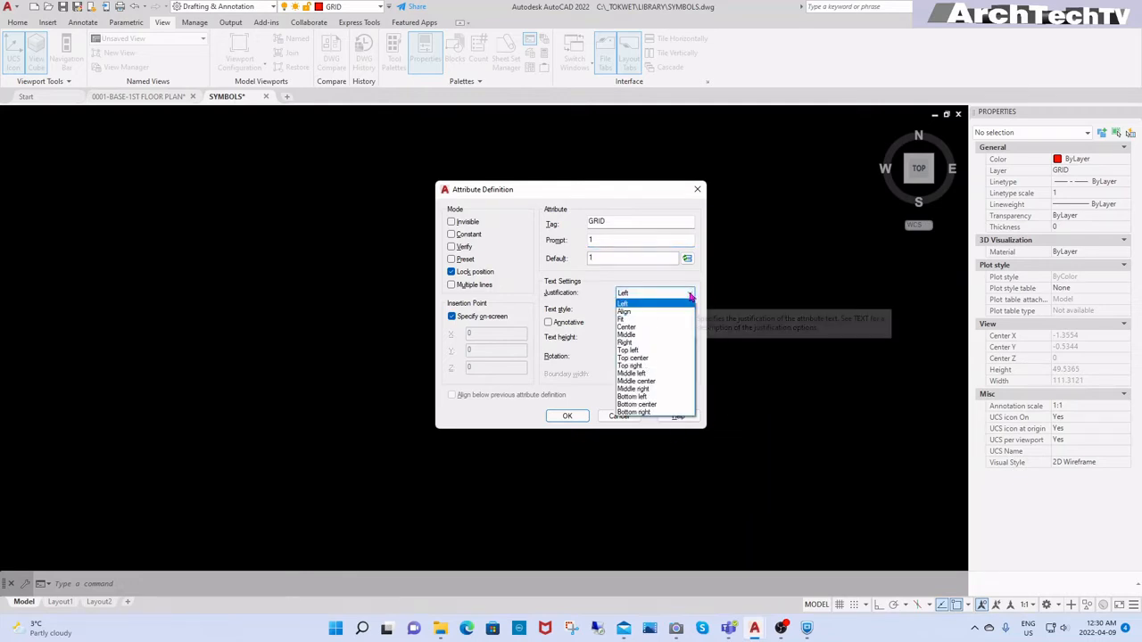
click(648, 382)
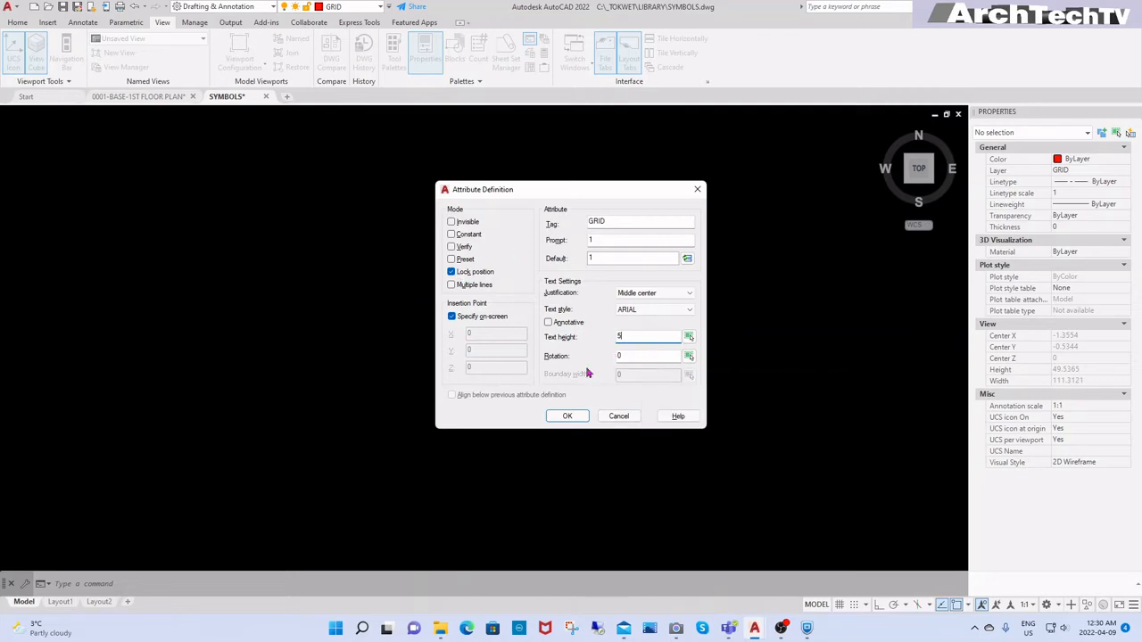
click(568, 417)
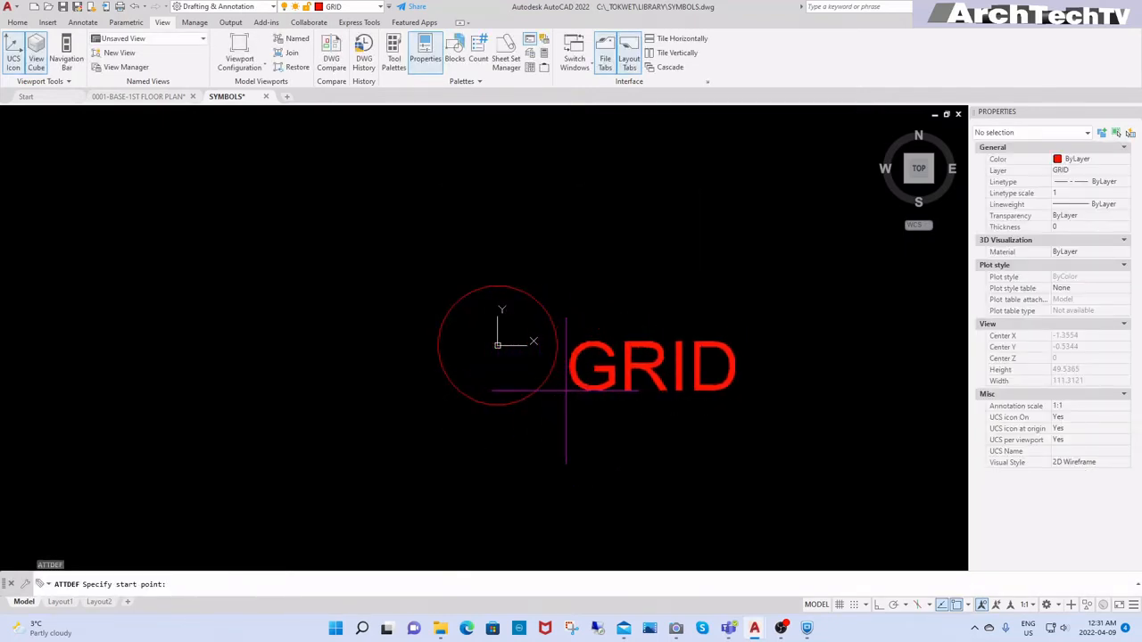
click(483, 414)
key(Escape)
key(Escape)
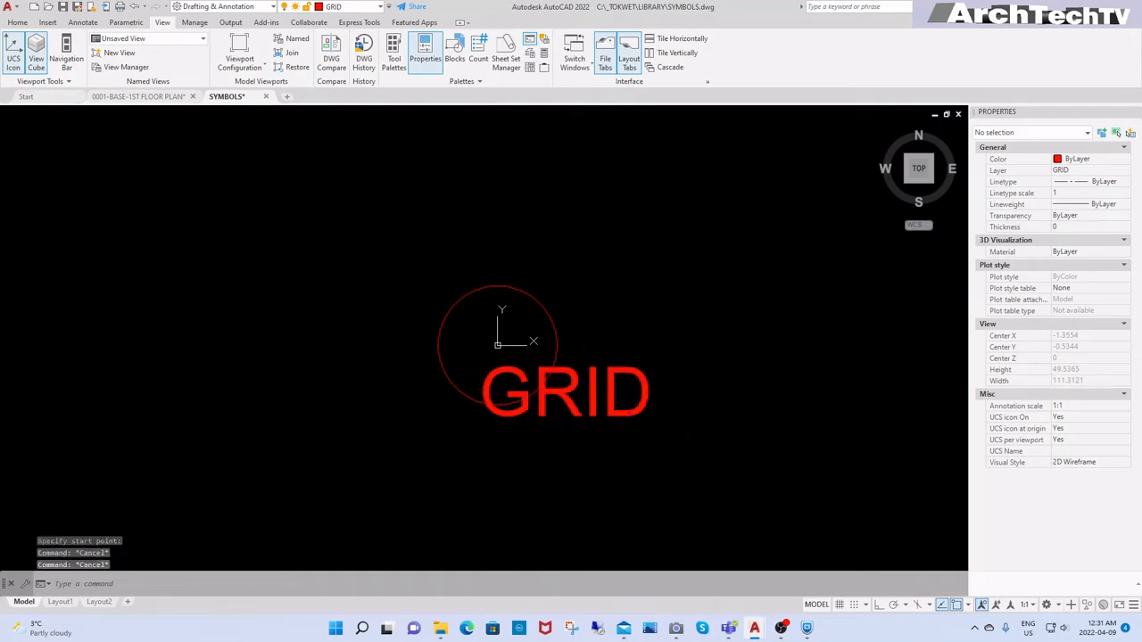
Move the GRID attribute by its middle alignment point to the circle's center at the origin
click(622, 389)
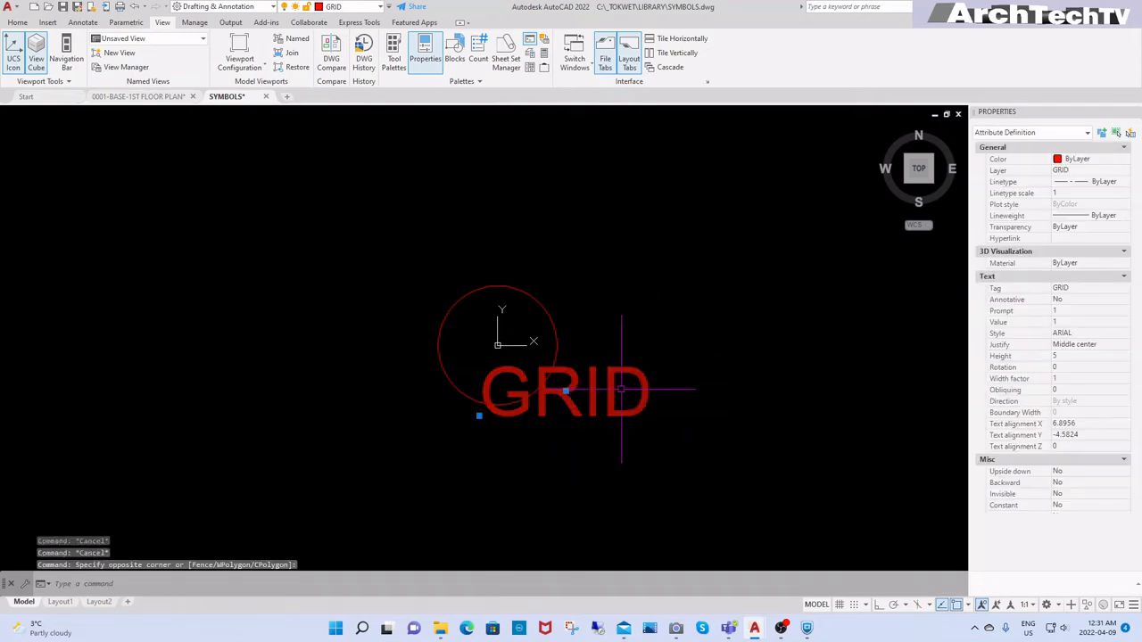
click(566, 390)
click(498, 344)
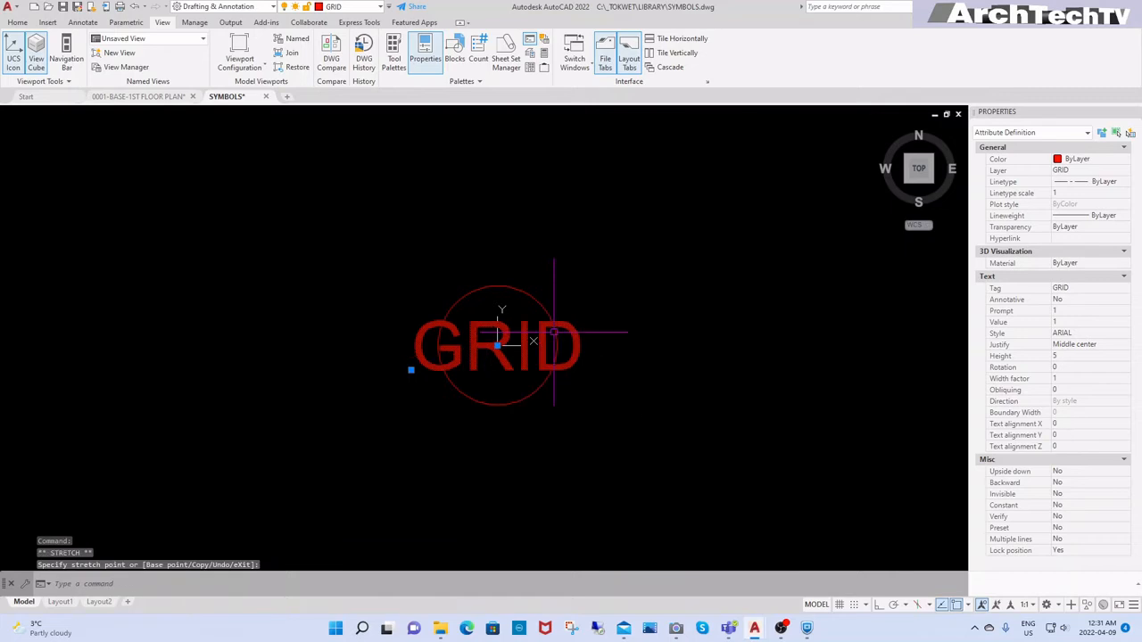
key(Escape)
key(Escape)
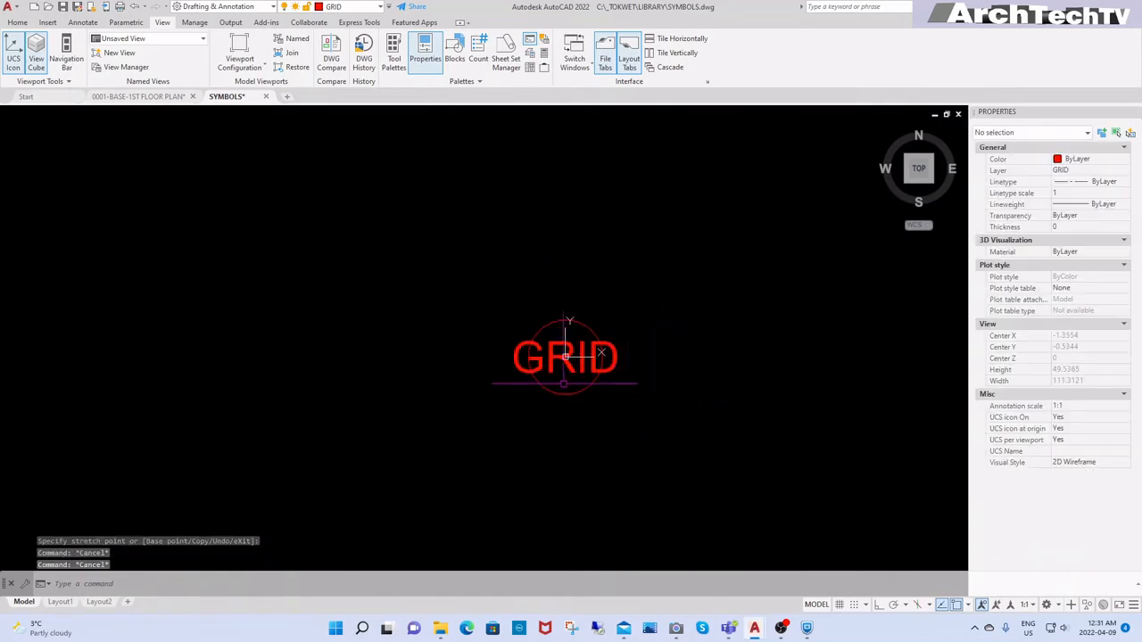
Change the linetype of the circle around the GRID attribute to Continuous
scroll(667, 417, up, 2)
middle_drag(667, 417, 596, 403)
click(581, 420)
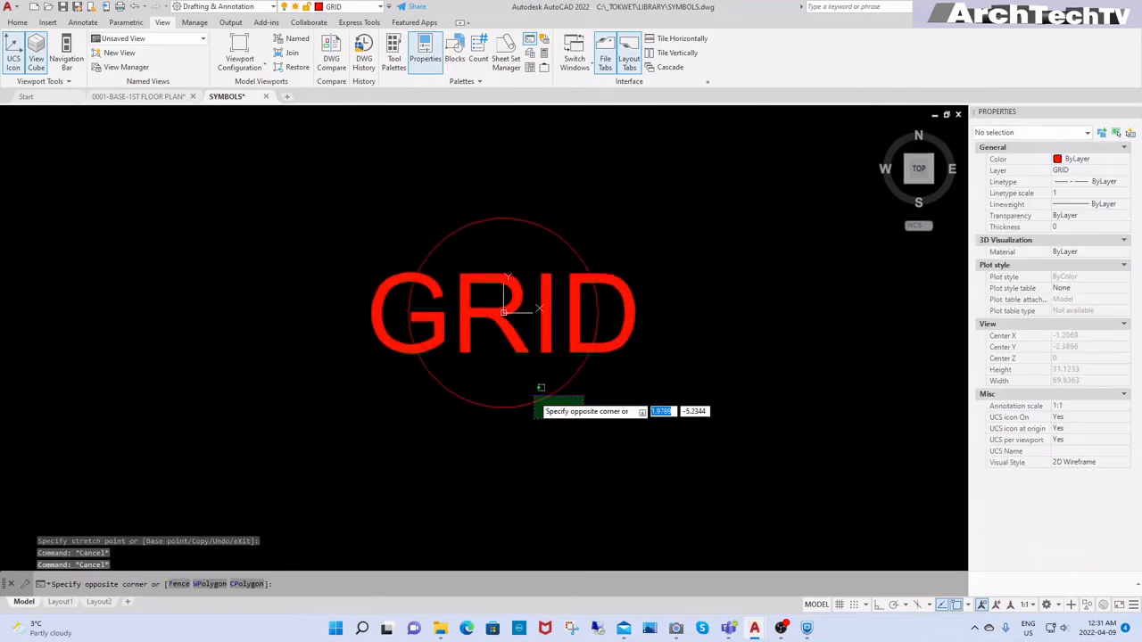
click(525, 389)
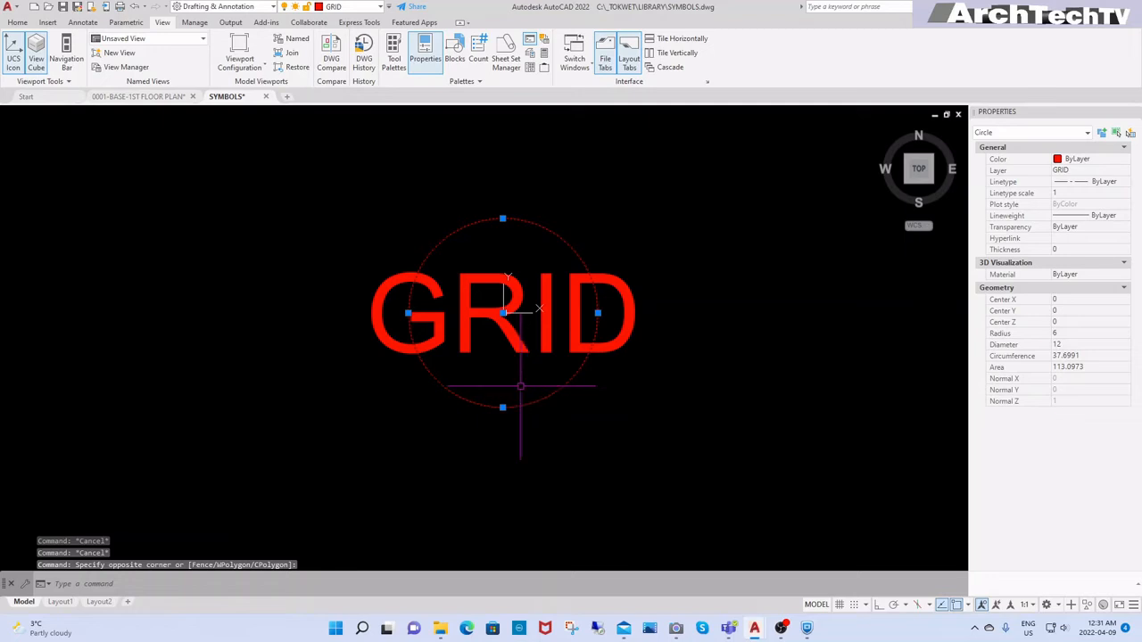
scroll(520, 387, down, 2)
click(539, 403)
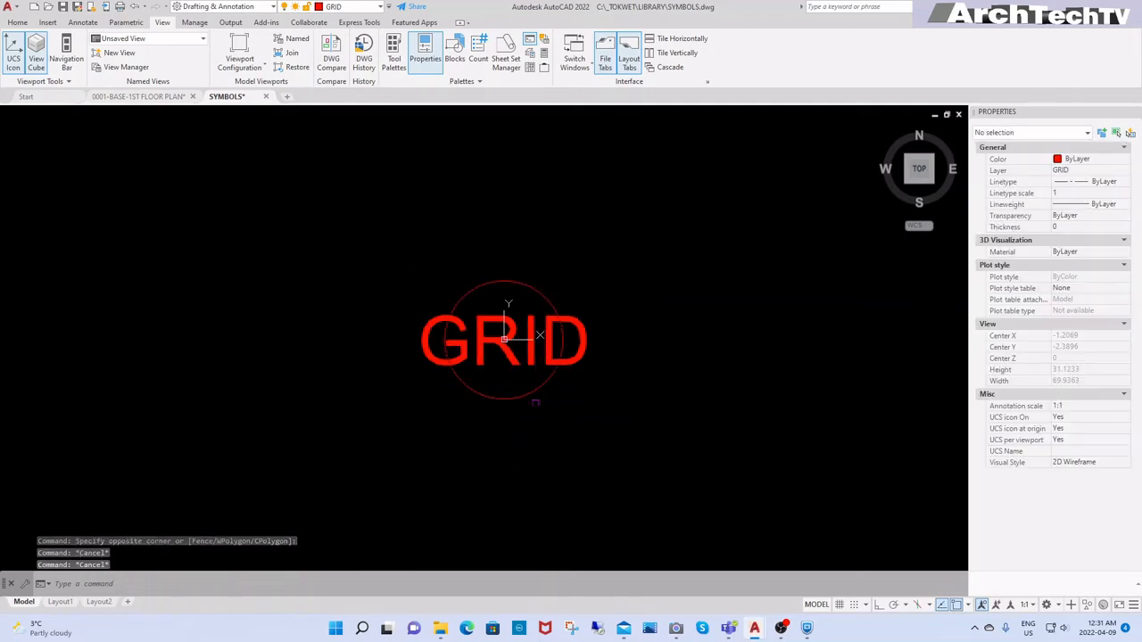
scroll(535, 400, down, 2)
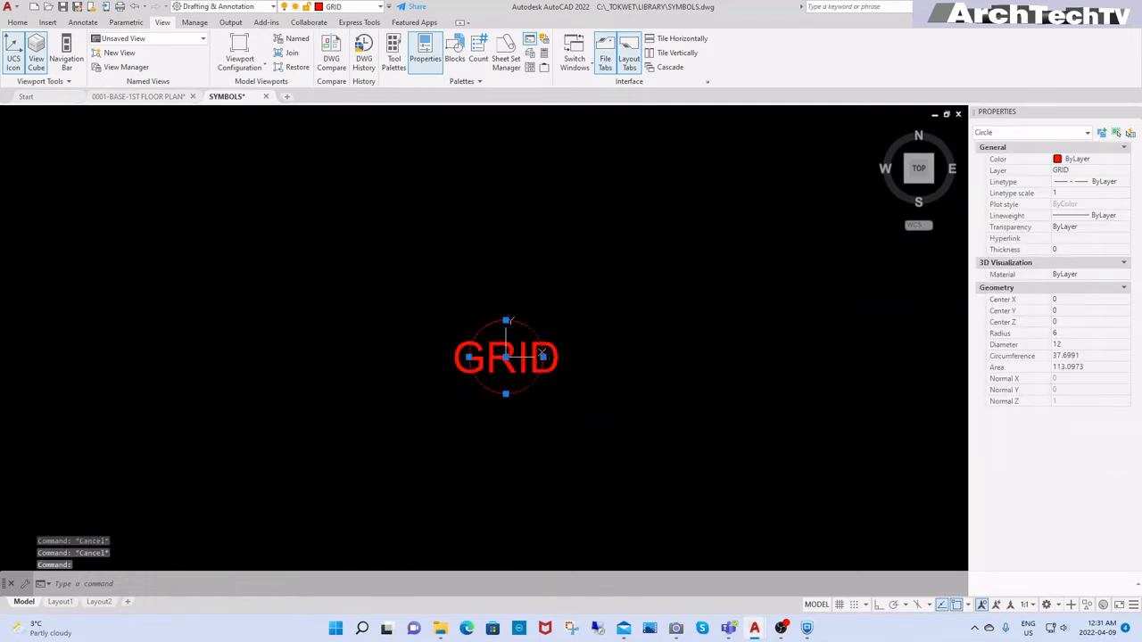
click(1122, 182)
click(1125, 182)
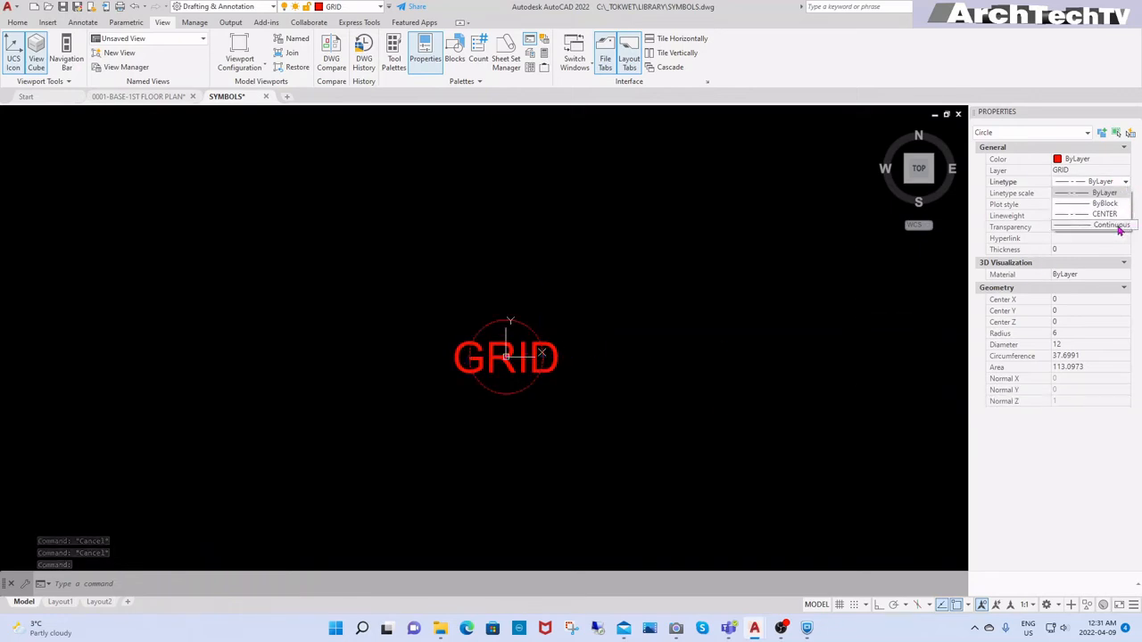
click(1116, 227)
key(Escape)
key(Escape)
scroll(587, 338, down, 2)
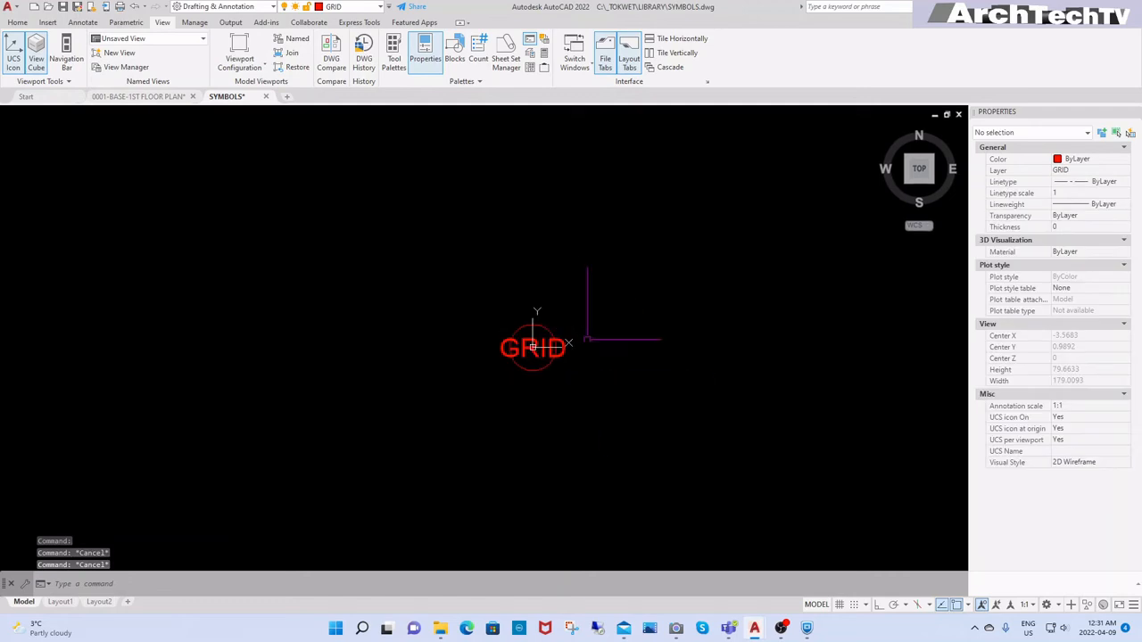
scroll(532, 374, up, 2)
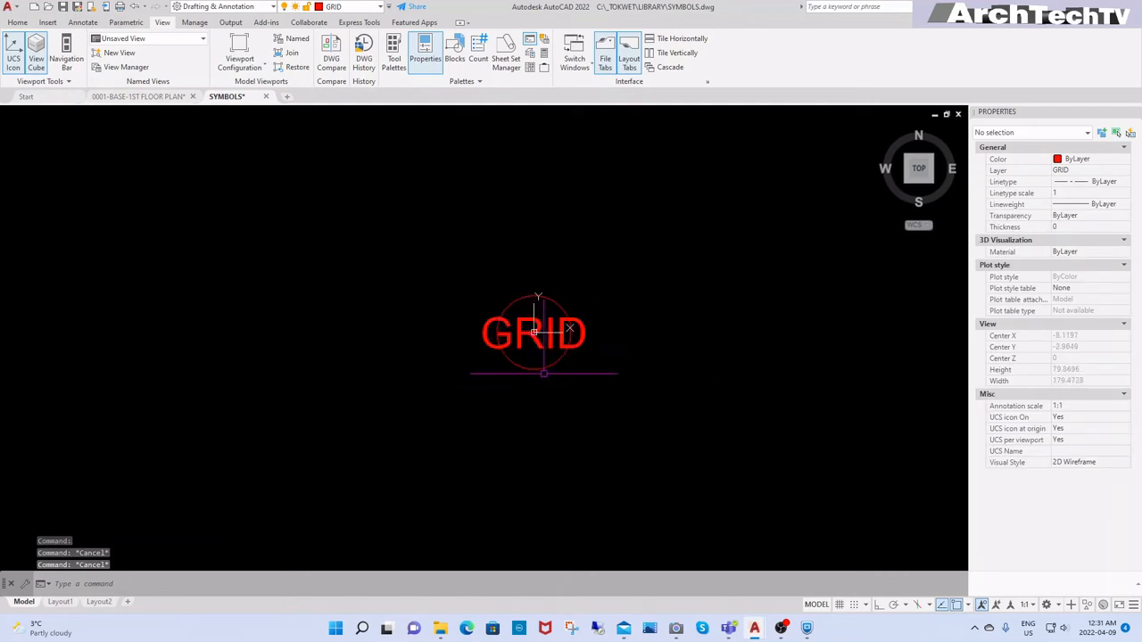
key(Escape)
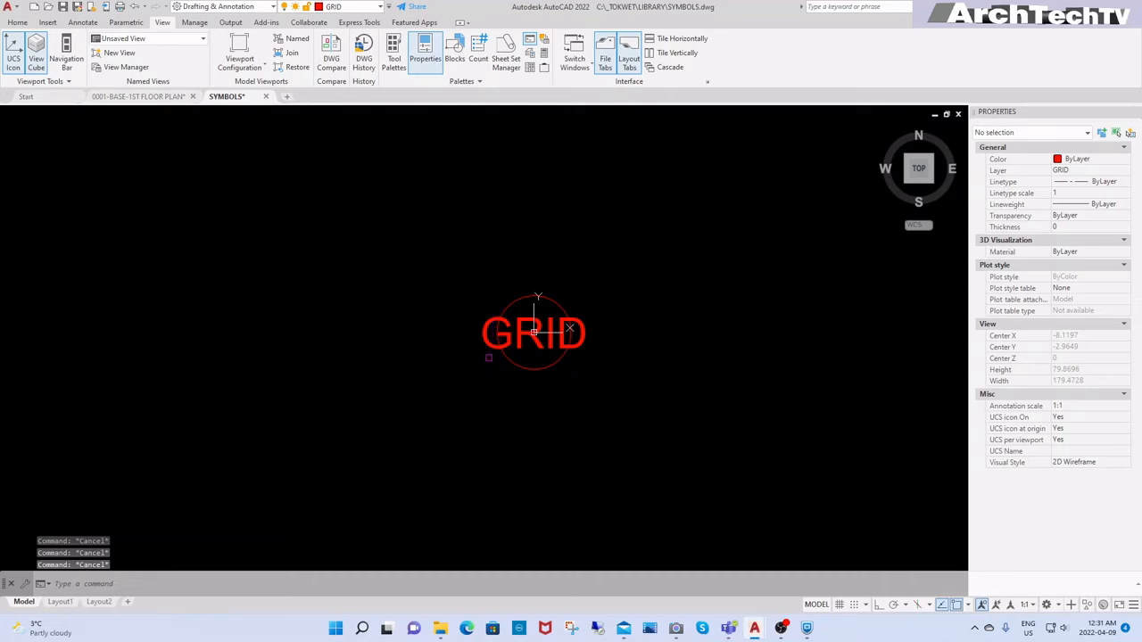
Start a block definition named GRID and include both the circle and the GRID attribute as its objects
scroll(489, 361, up, 2)
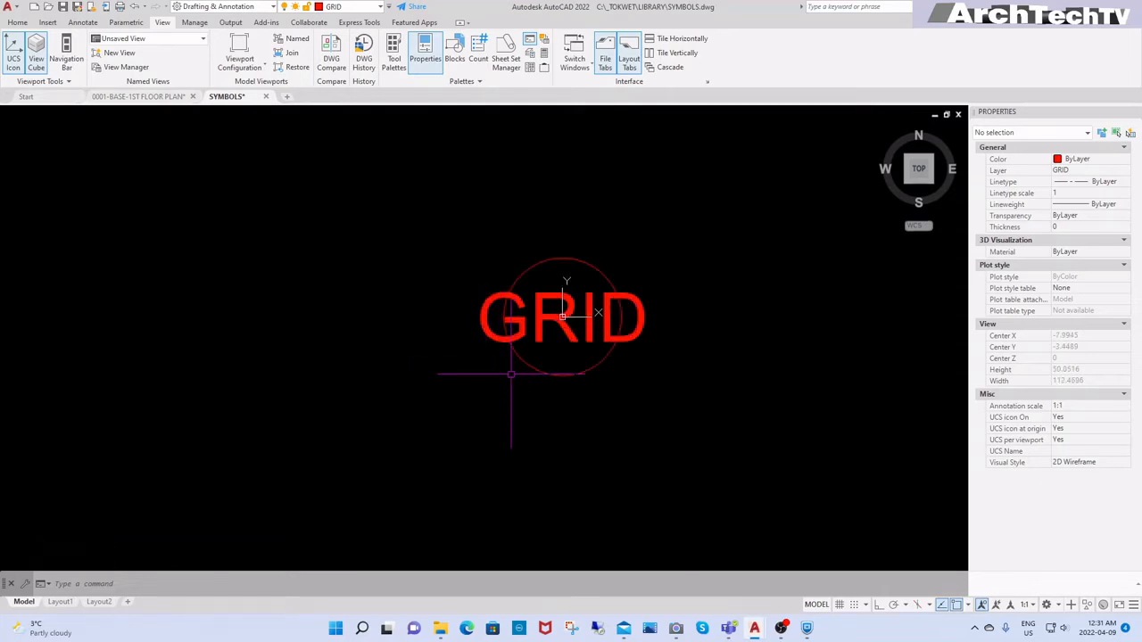
text(LOCK)
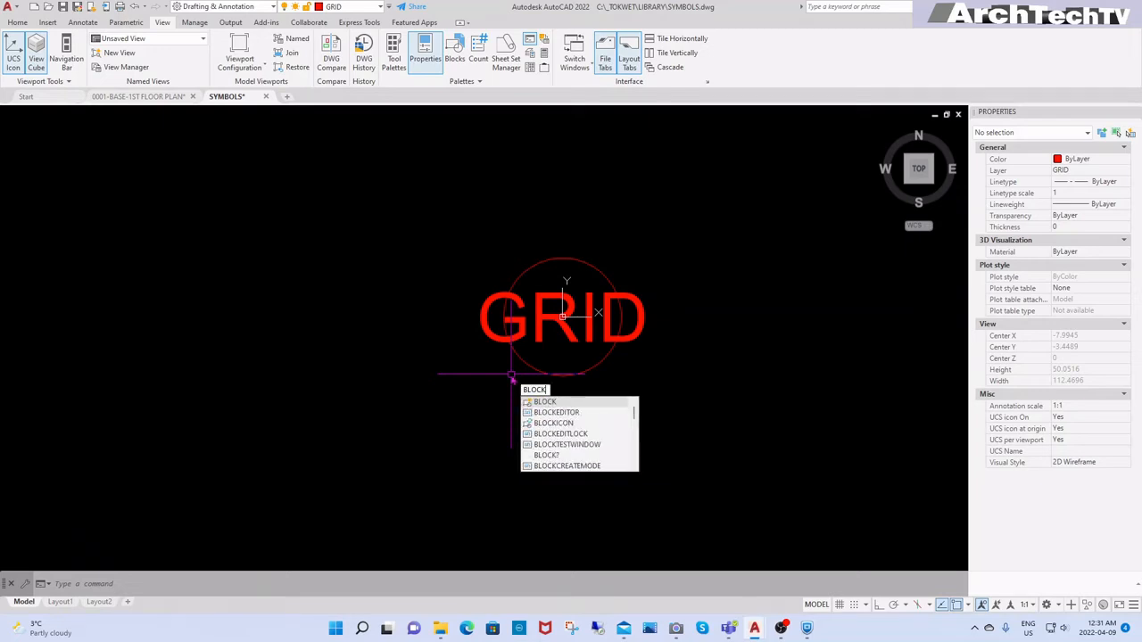
key(Return)
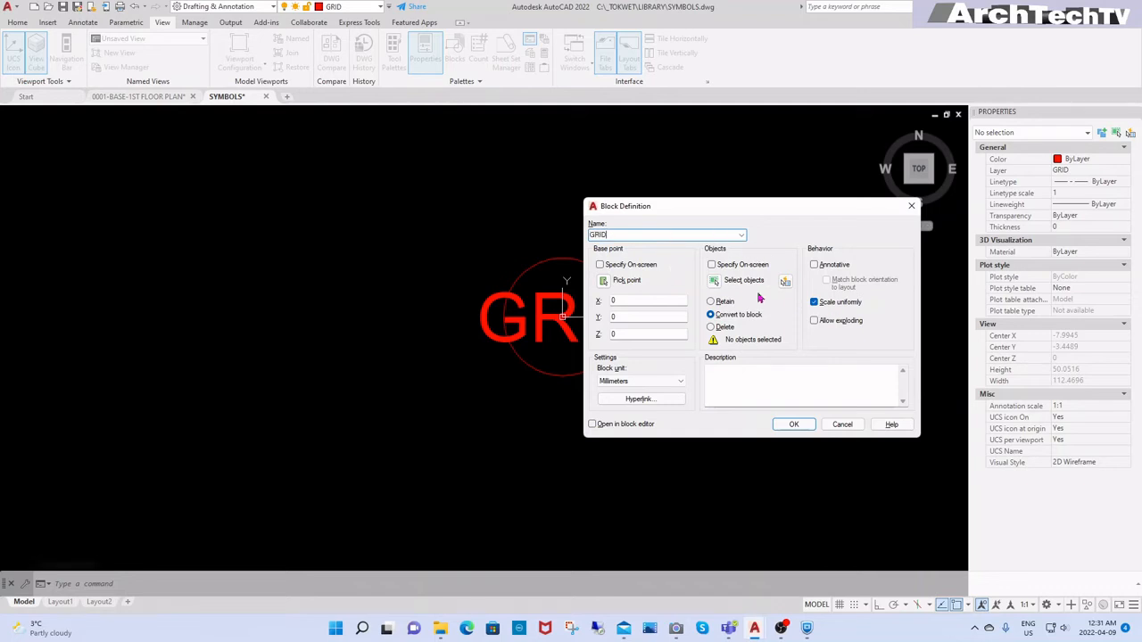
click(714, 281)
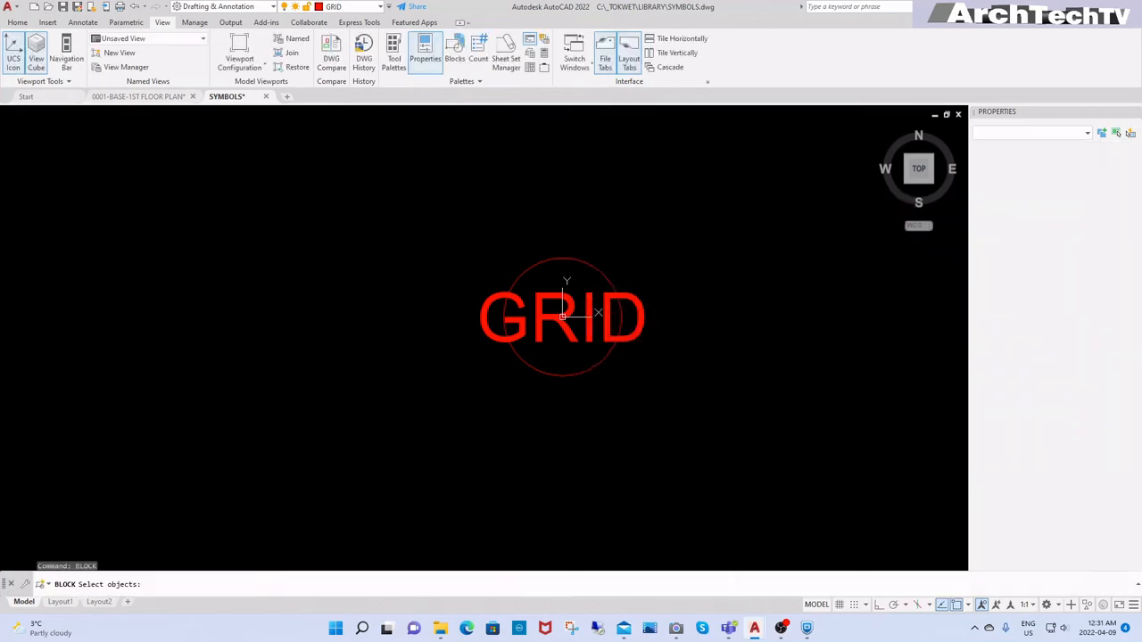
click(658, 232)
click(504, 377)
key(Return)
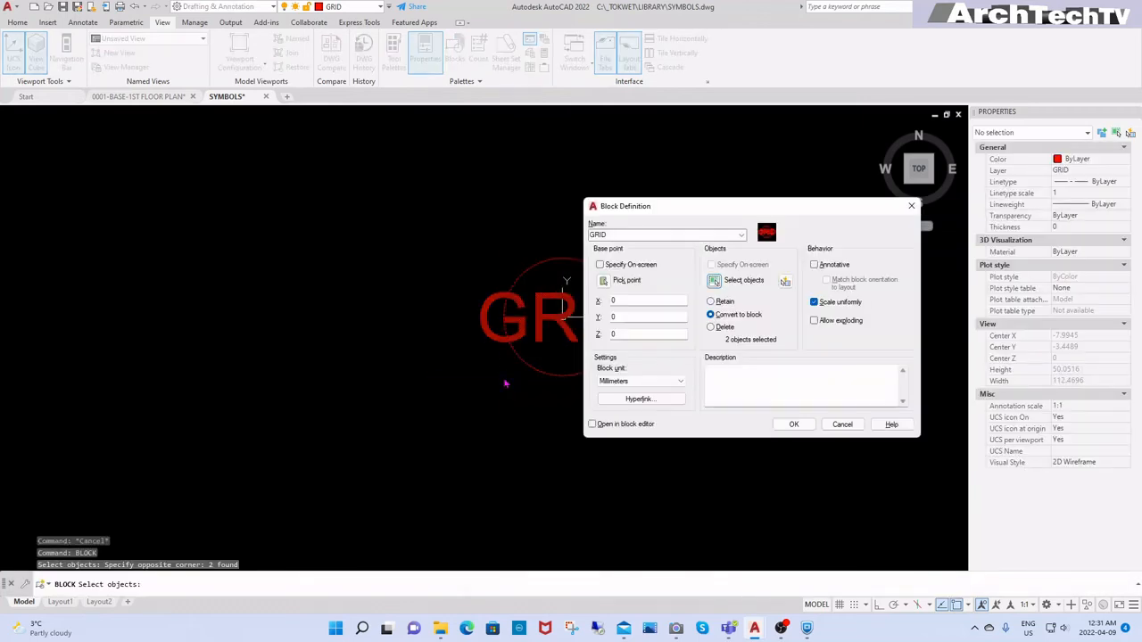
Set the block's base point at the circle's bottom quadrant and create the block, accepting the attribute value 1
click(604, 282)
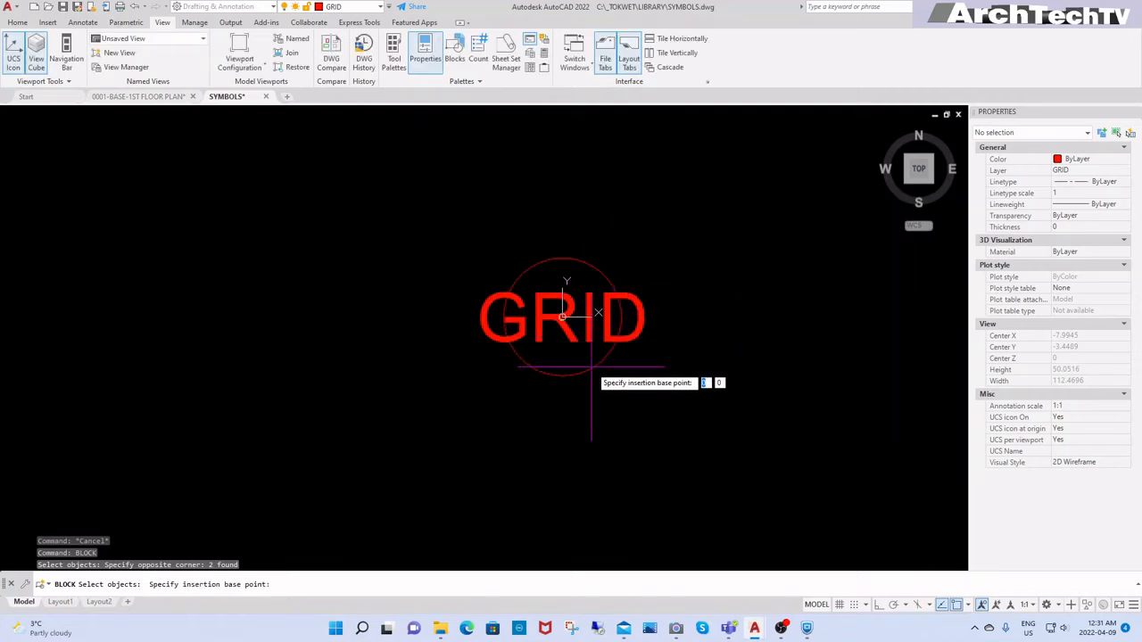
scroll(562, 383, up, 2)
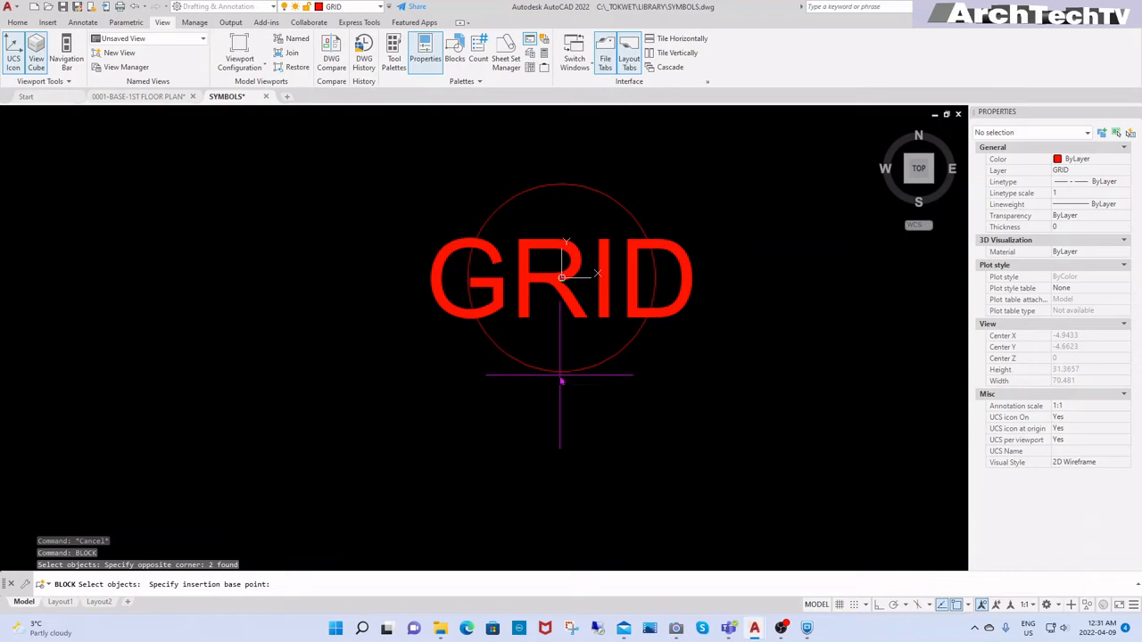
text(QUADRANT)
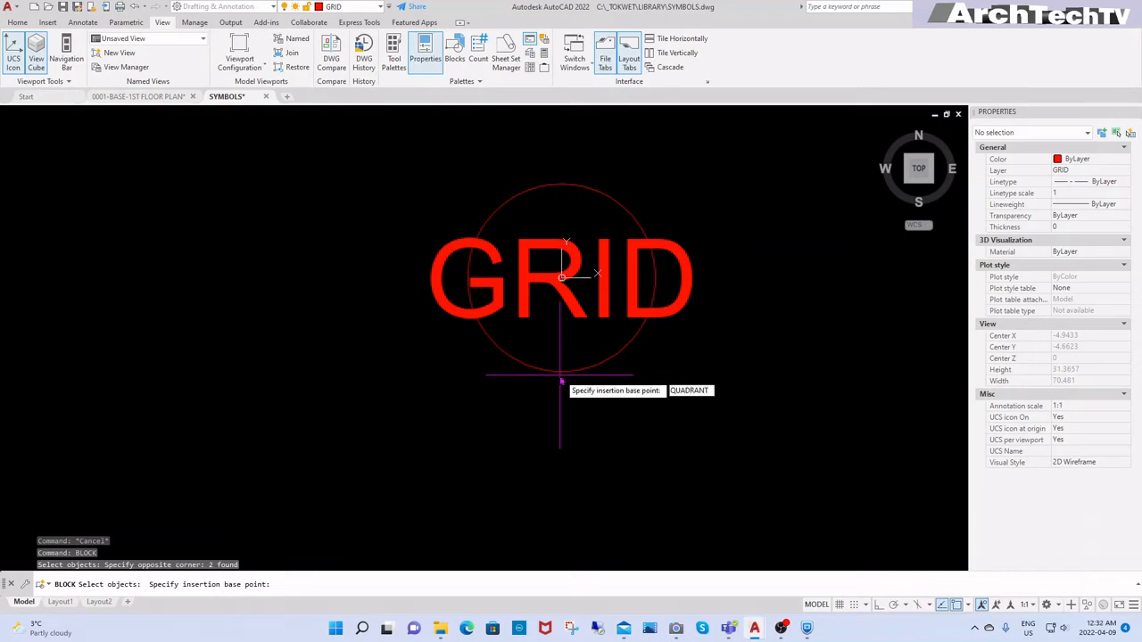
key(Return)
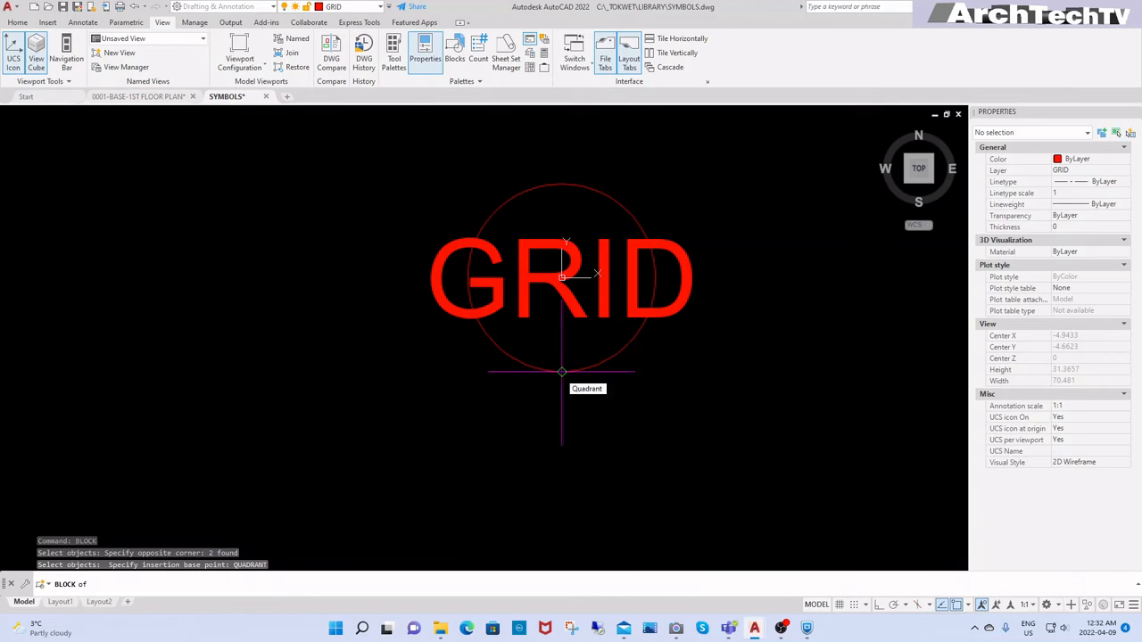
click(561, 372)
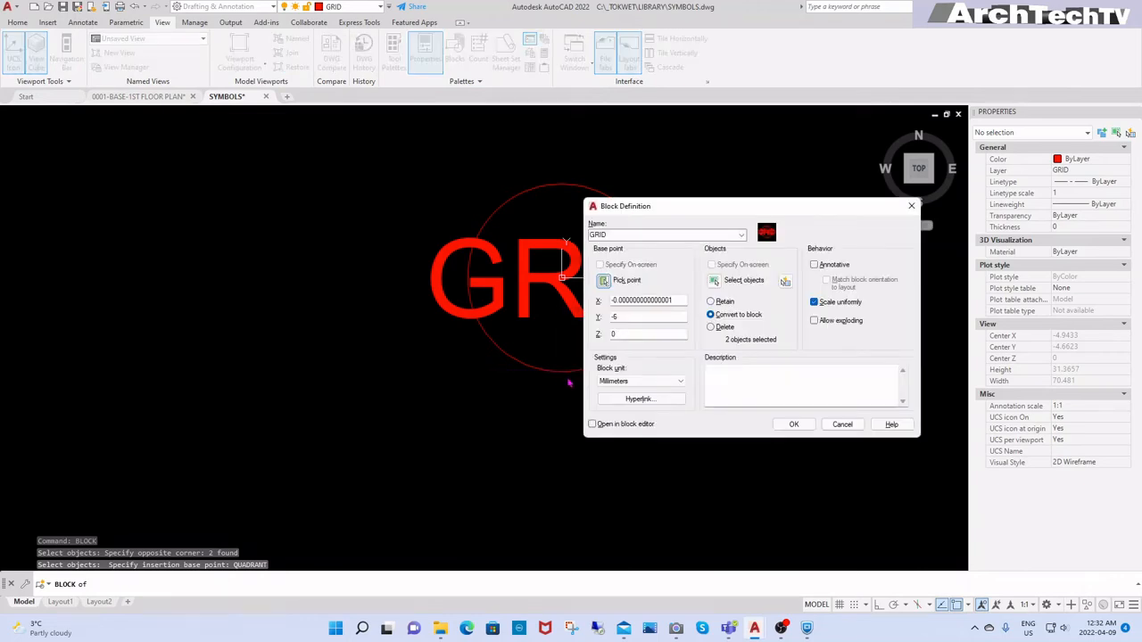
click(795, 424)
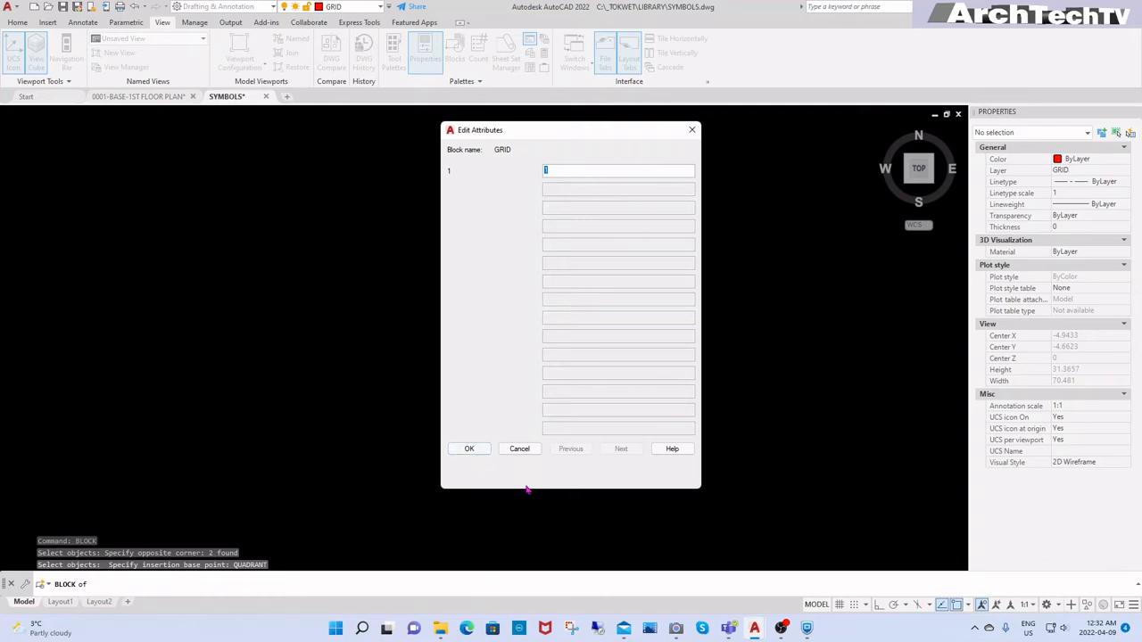
click(478, 450)
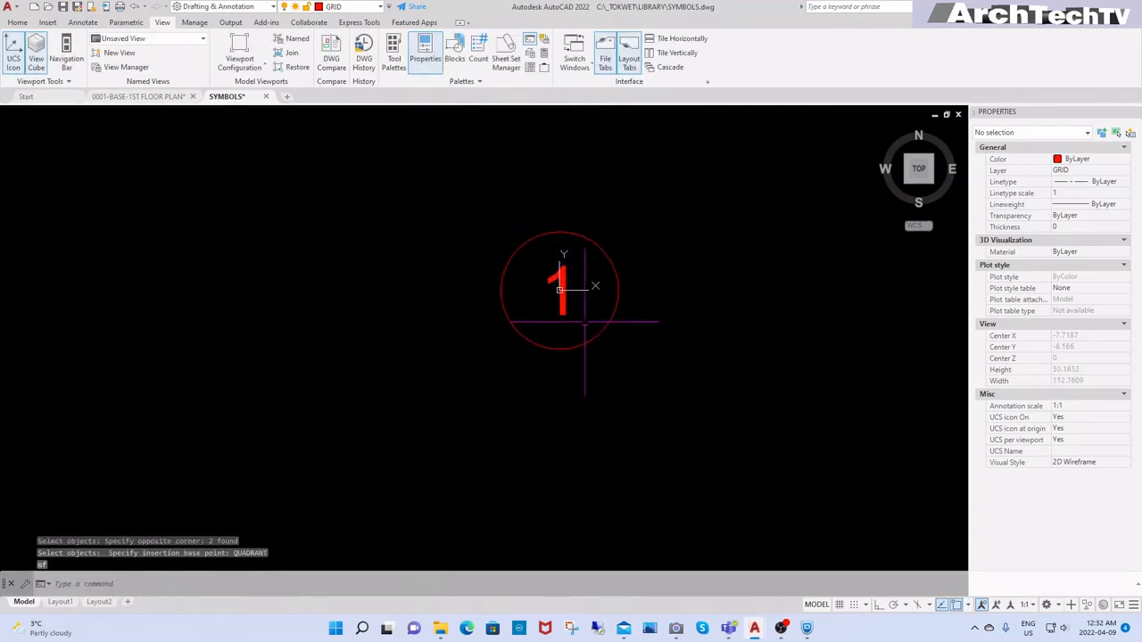
Examine the properties of the new GRID block, including its scale and attribute
scroll(604, 311, up, 2)
key(Escape)
key(Escape)
key(Escape)
click(618, 324)
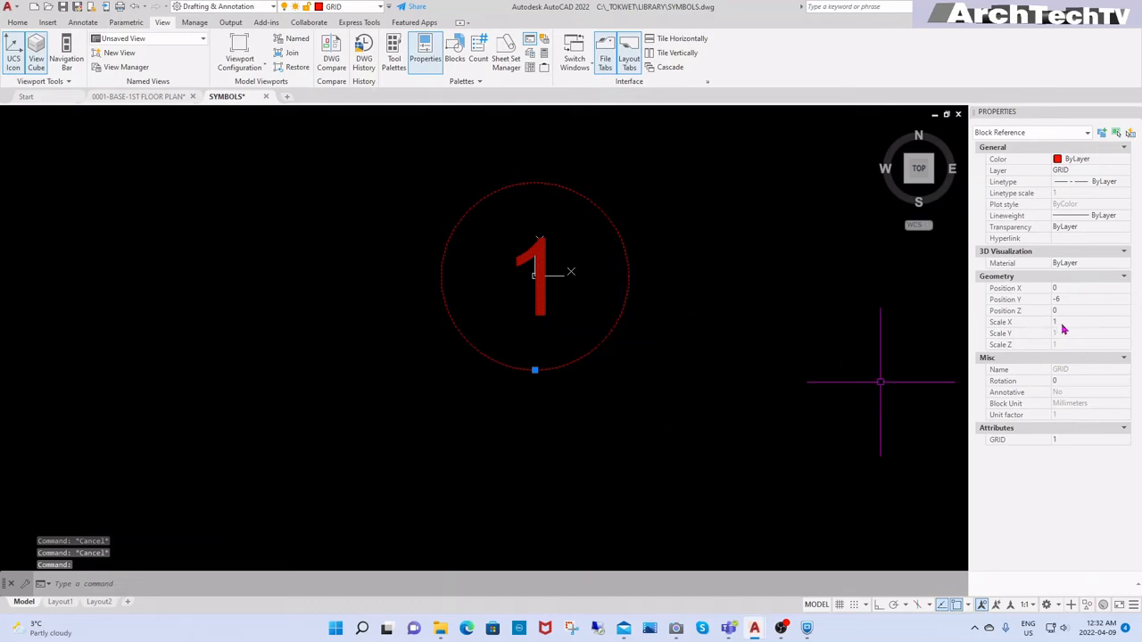
key(Escape)
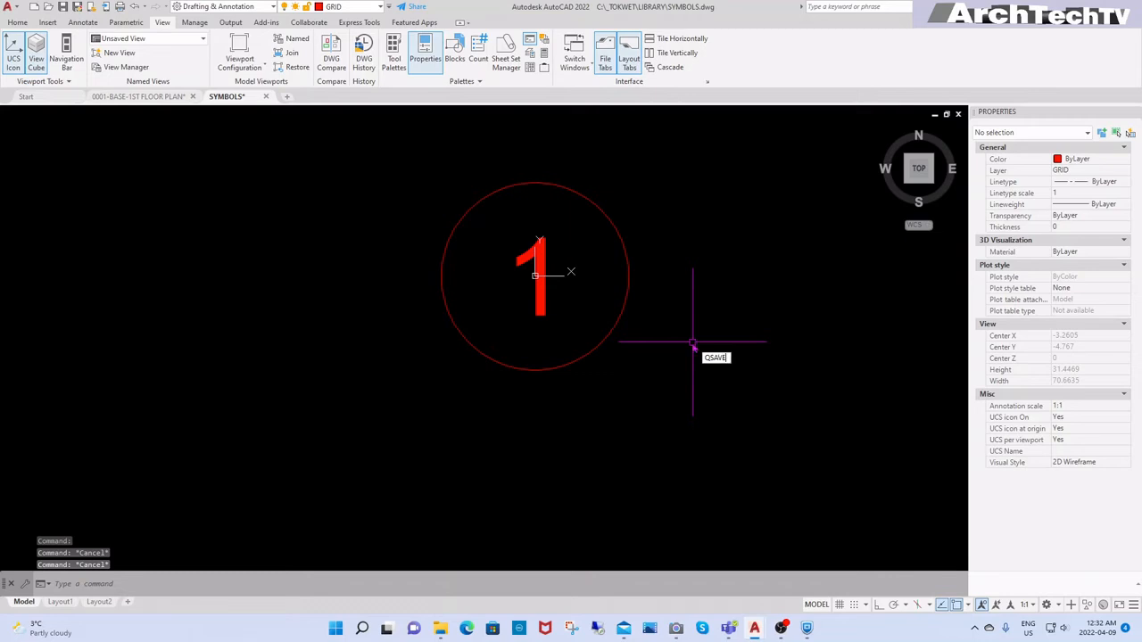
Save the SYMBOLS drawing with QSAVE and tile the open drawings vertically
key(Return)
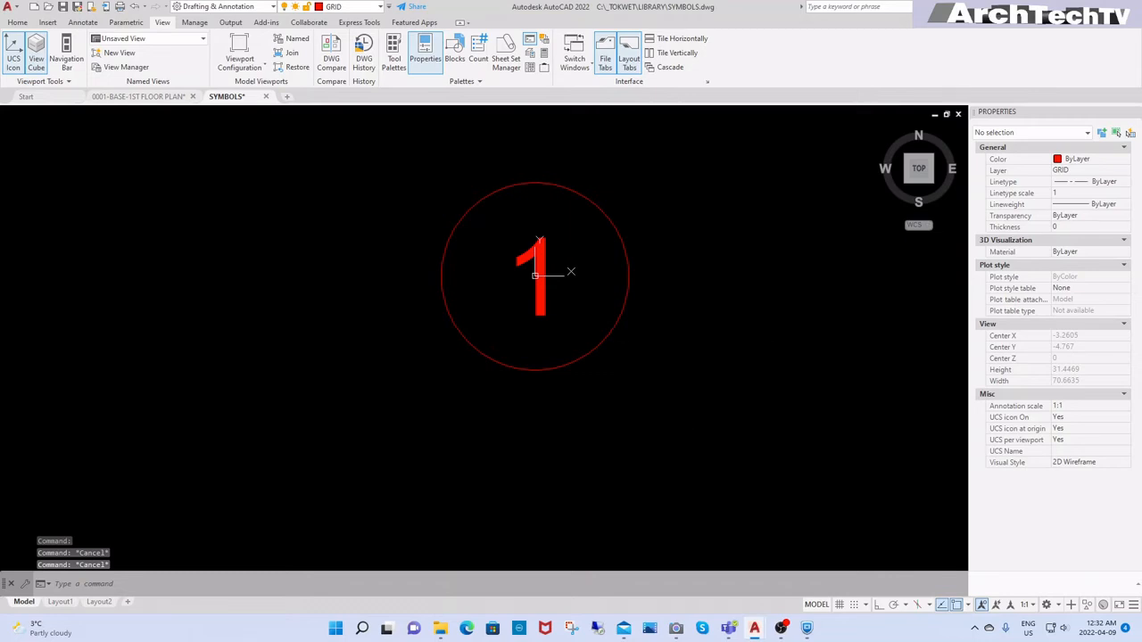
click(656, 56)
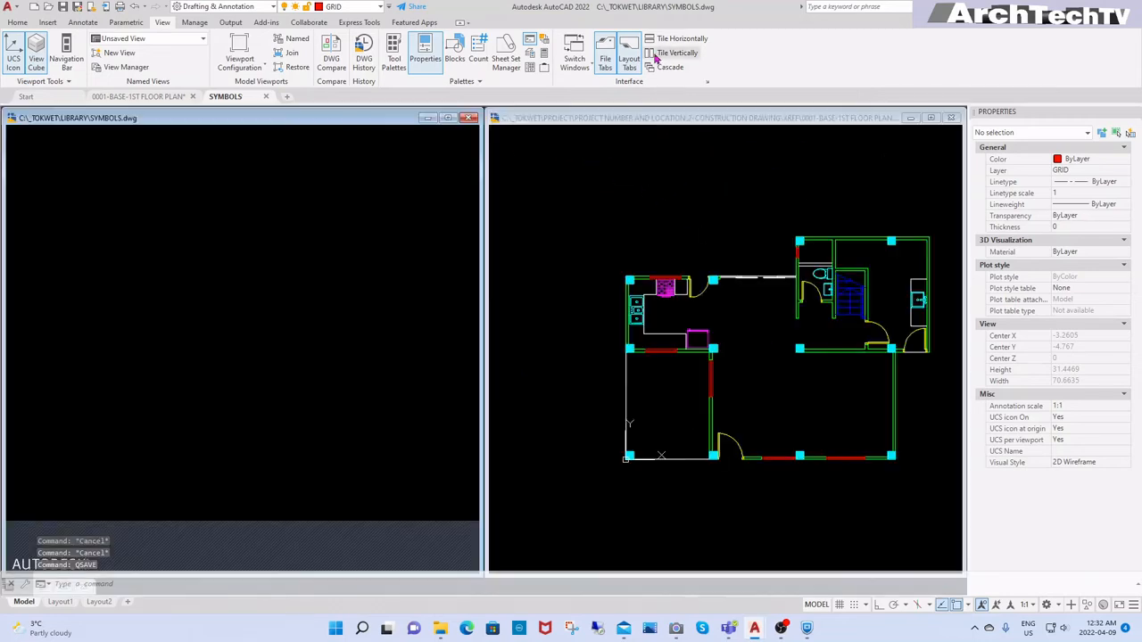
Copy the GRID block from the SYMBOLS drawing into the first floor plan, placing it just above the plan's upper-left corner
click(613, 239)
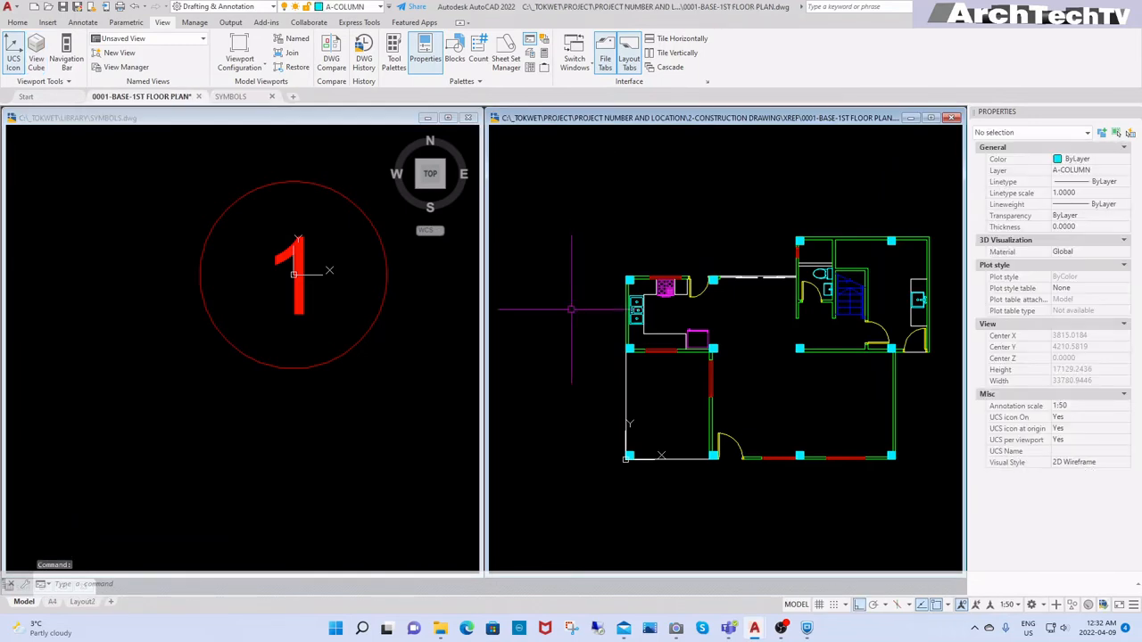
click(414, 345)
scroll(290, 359, down, 3)
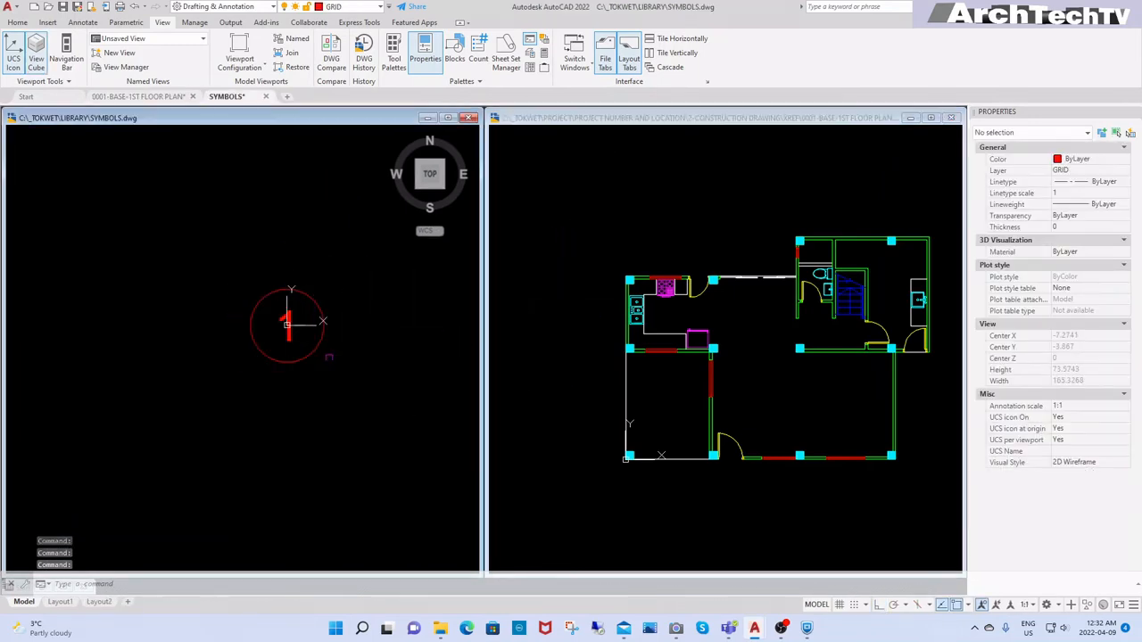
scroll(328, 357, up, 3)
click(294, 362)
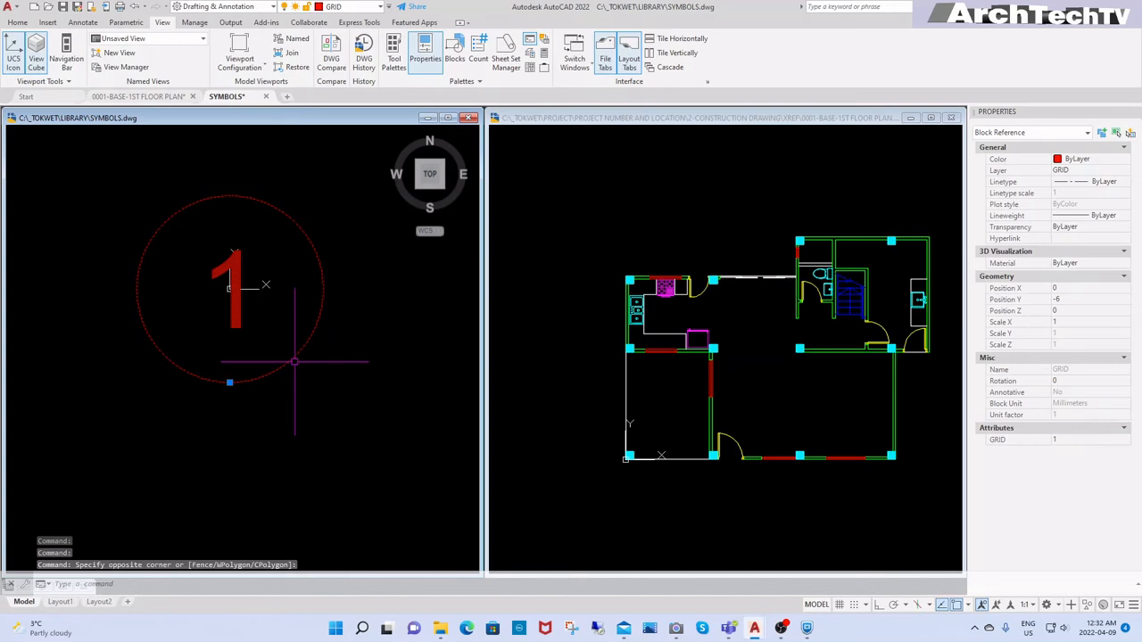
key(Escape)
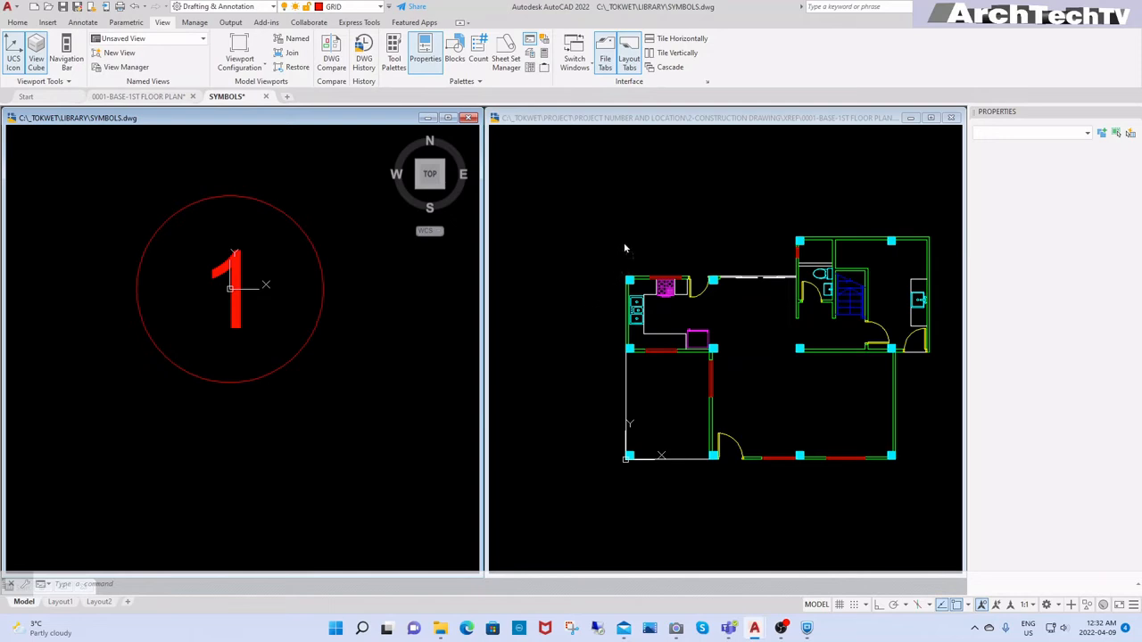
right_drag(613, 243, 613, 244)
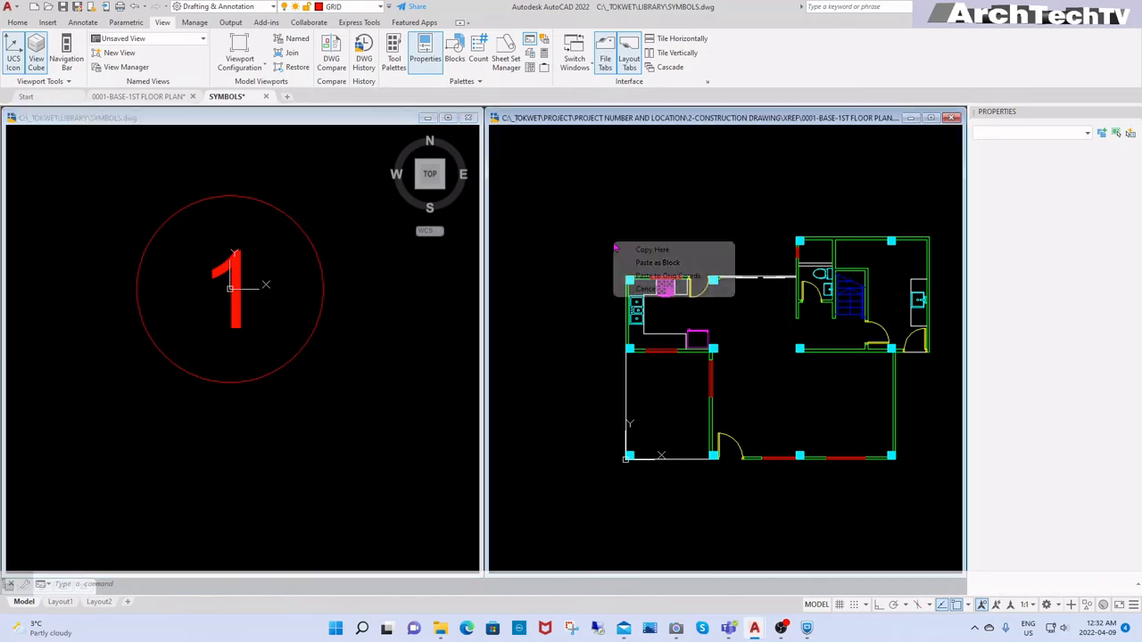
click(647, 251)
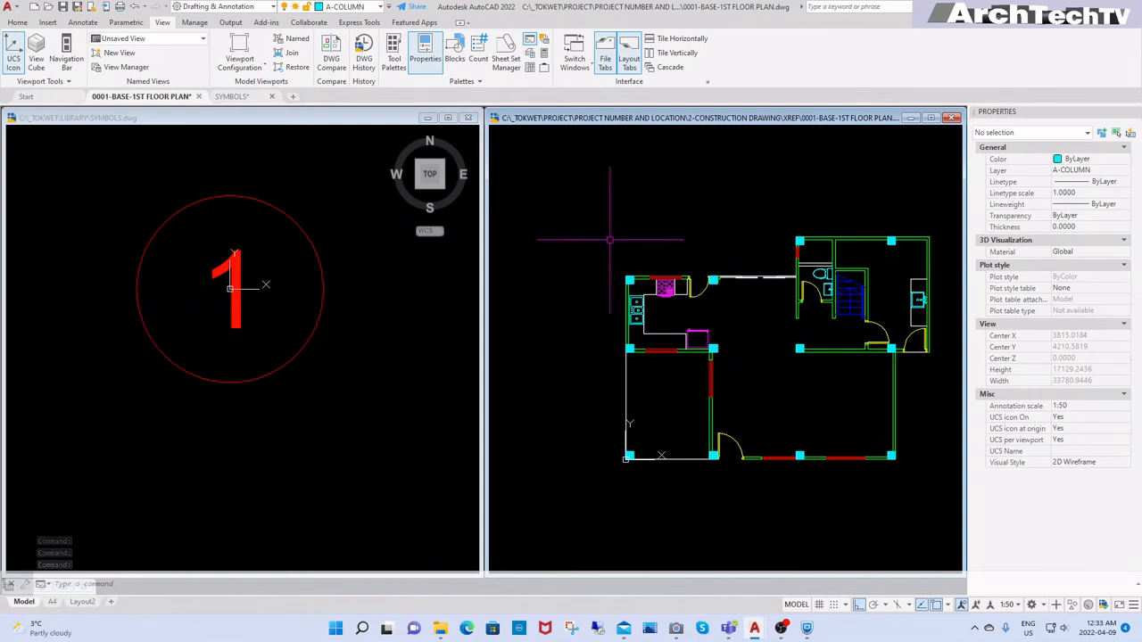
Set the X scale of the pasted GRID block in the floor plan to 50
scroll(620, 234, up, 2)
scroll(584, 265, down, 2)
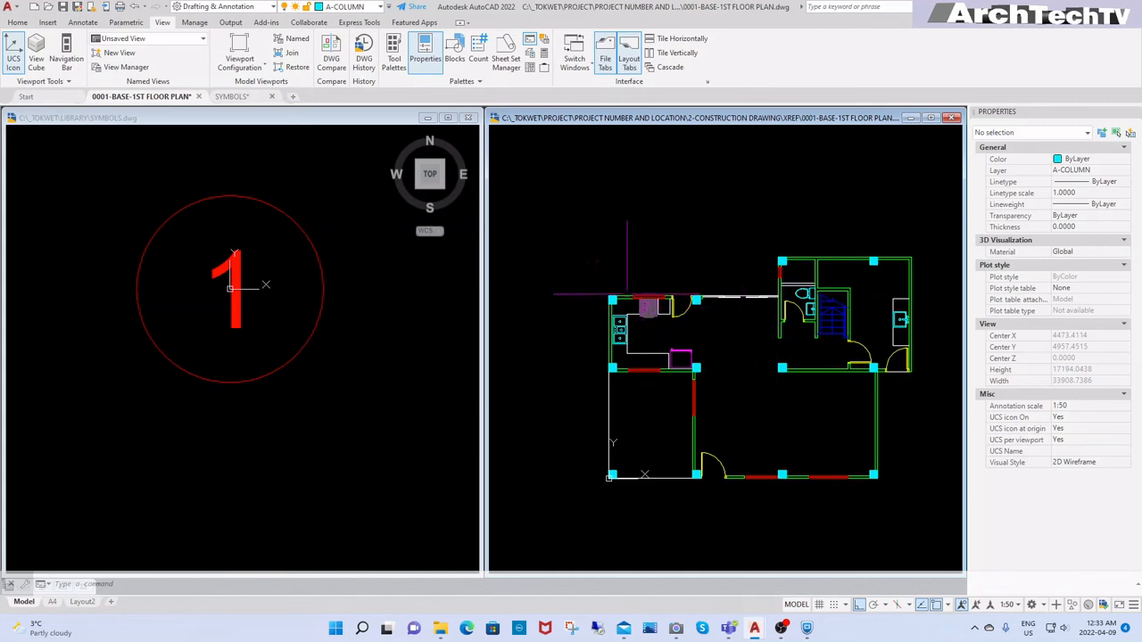
scroll(595, 260, up, 5)
scroll(601, 253, up, 2)
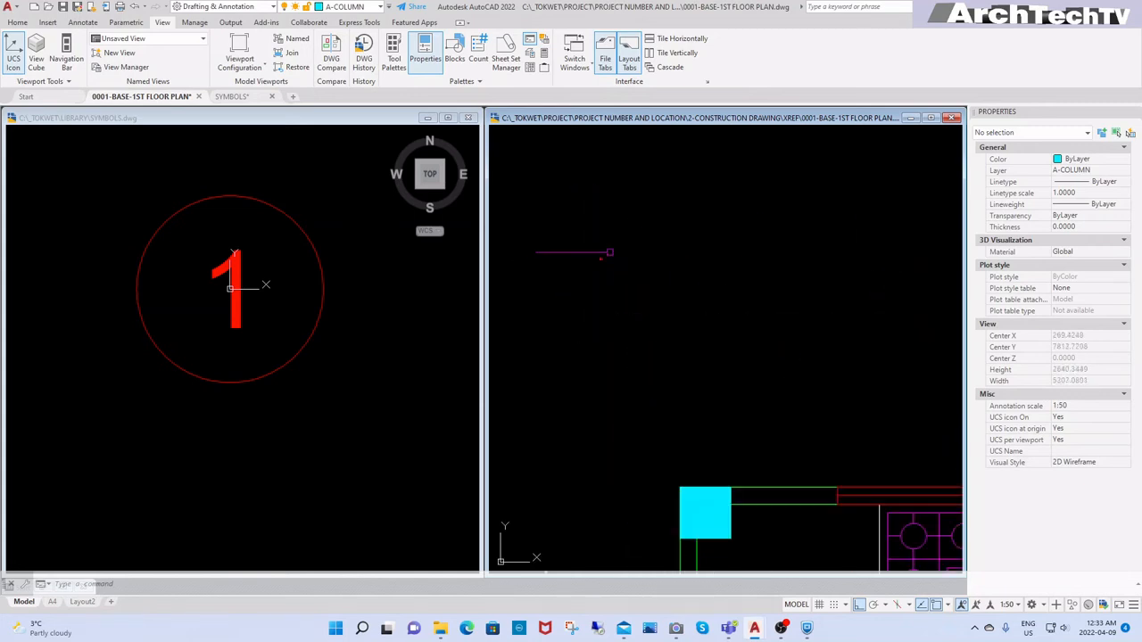
click(622, 246)
click(589, 280)
click(640, 230)
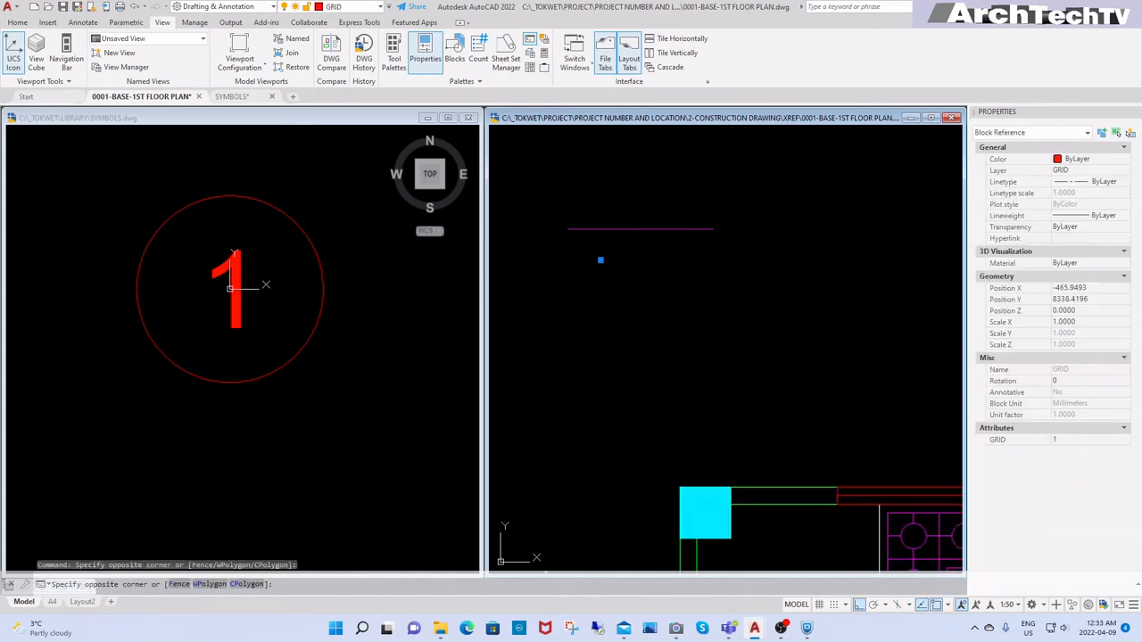
click(588, 288)
click(633, 243)
click(568, 289)
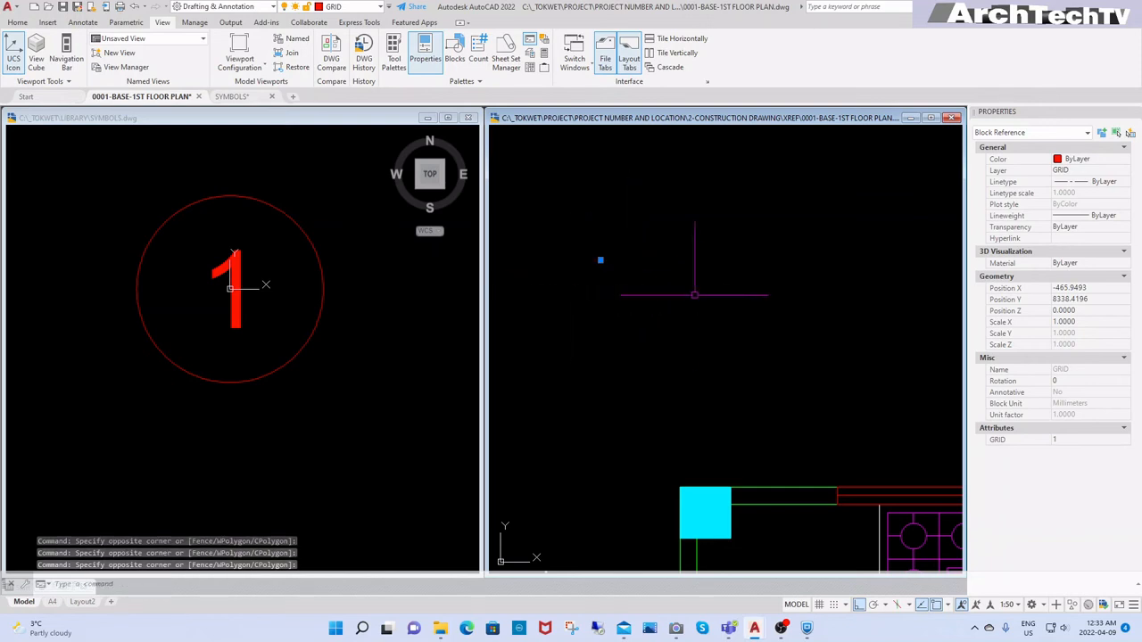
click(1083, 322)
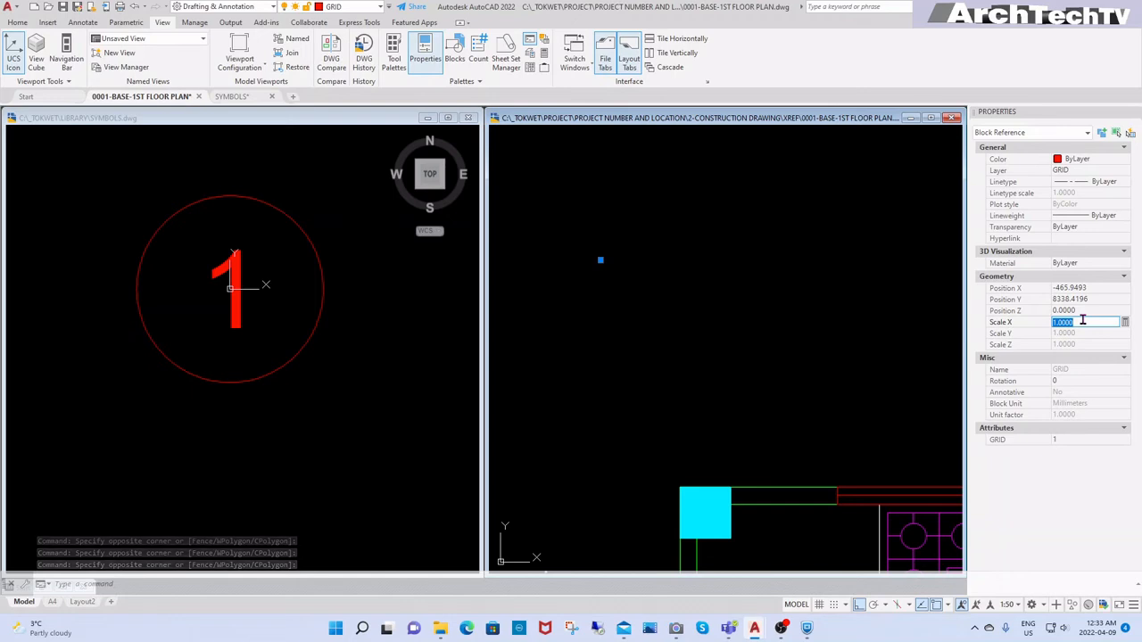
text(50)
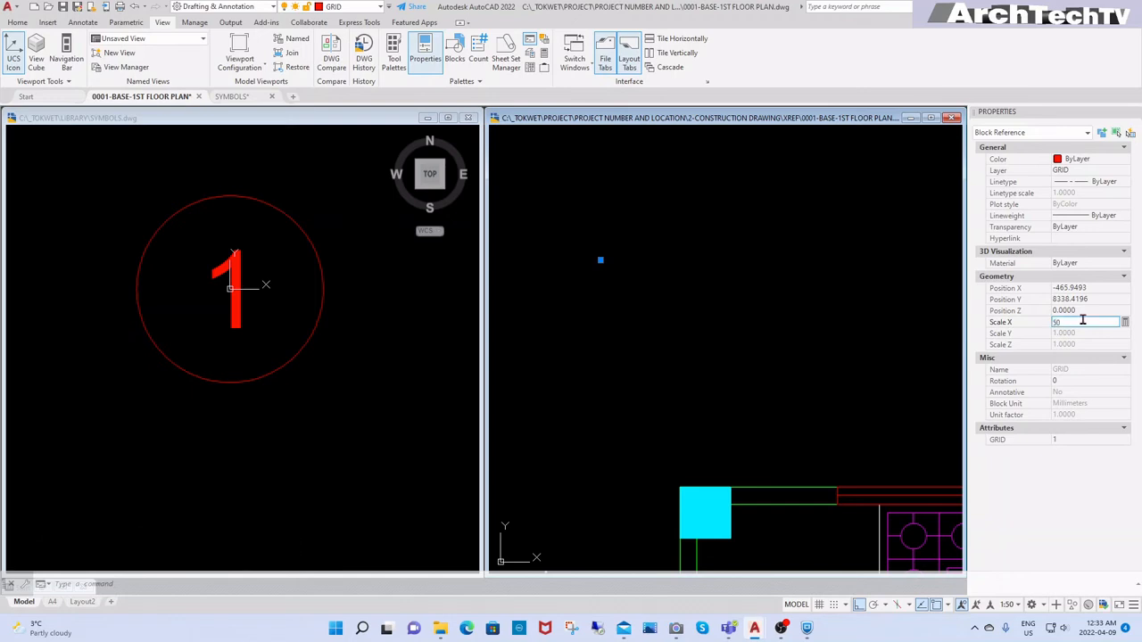
key(Return)
scroll(654, 351, down, 3)
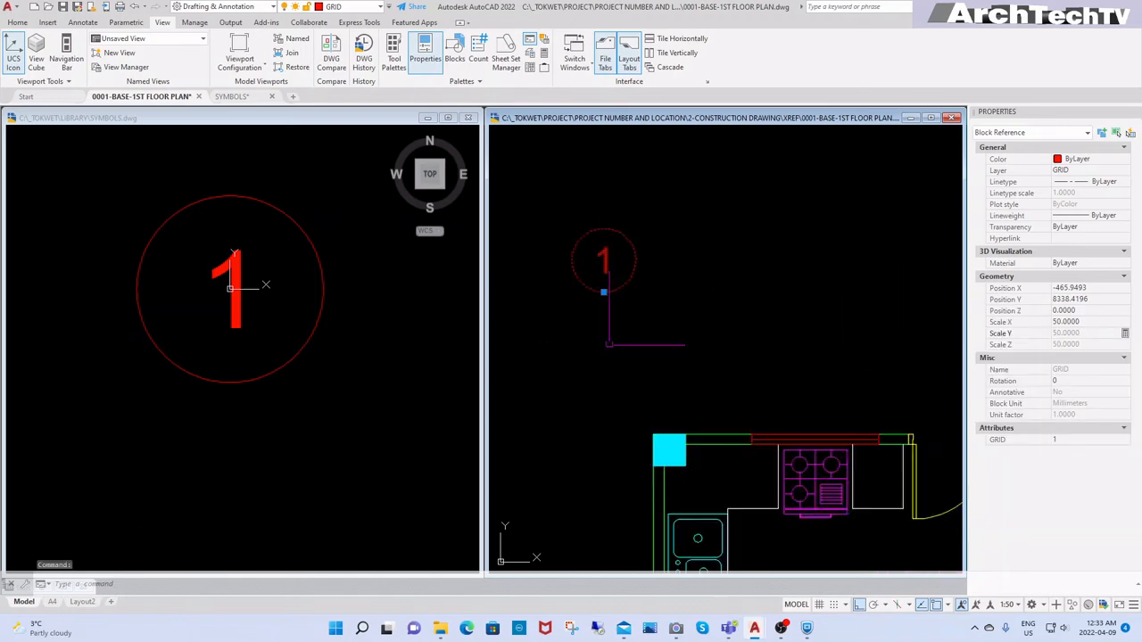
key(Escape)
Copy the scaled GRID bubble horizontally about 1760 mm to the right
middle_drag(654, 350, 691, 336)
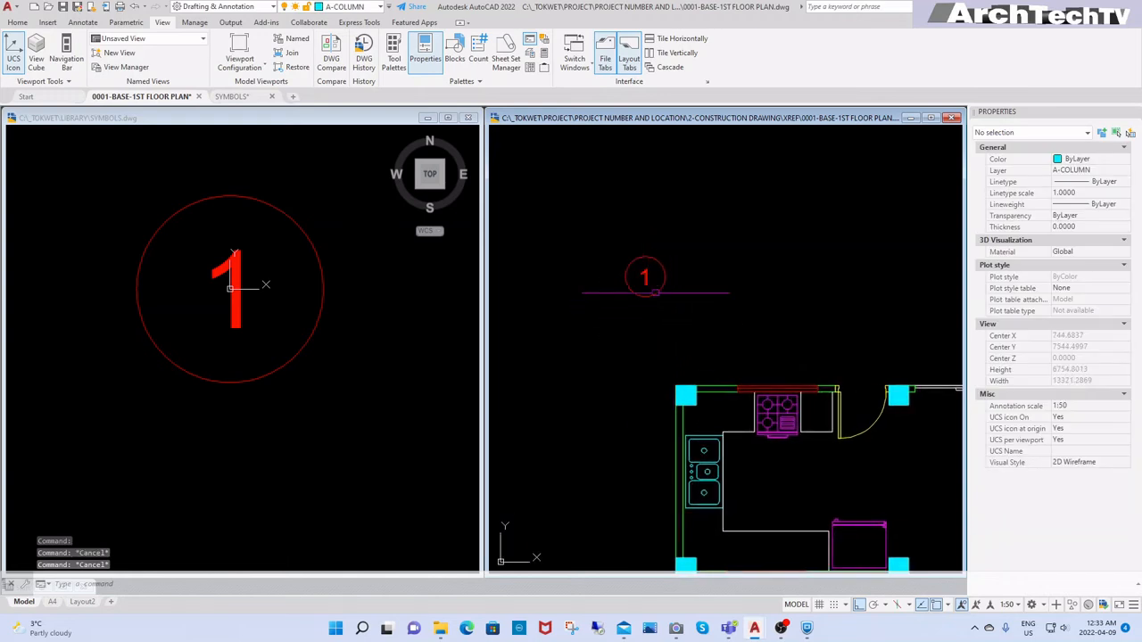
text(c)
key(Return)
click(645, 295)
click(762, 308)
key(Return)
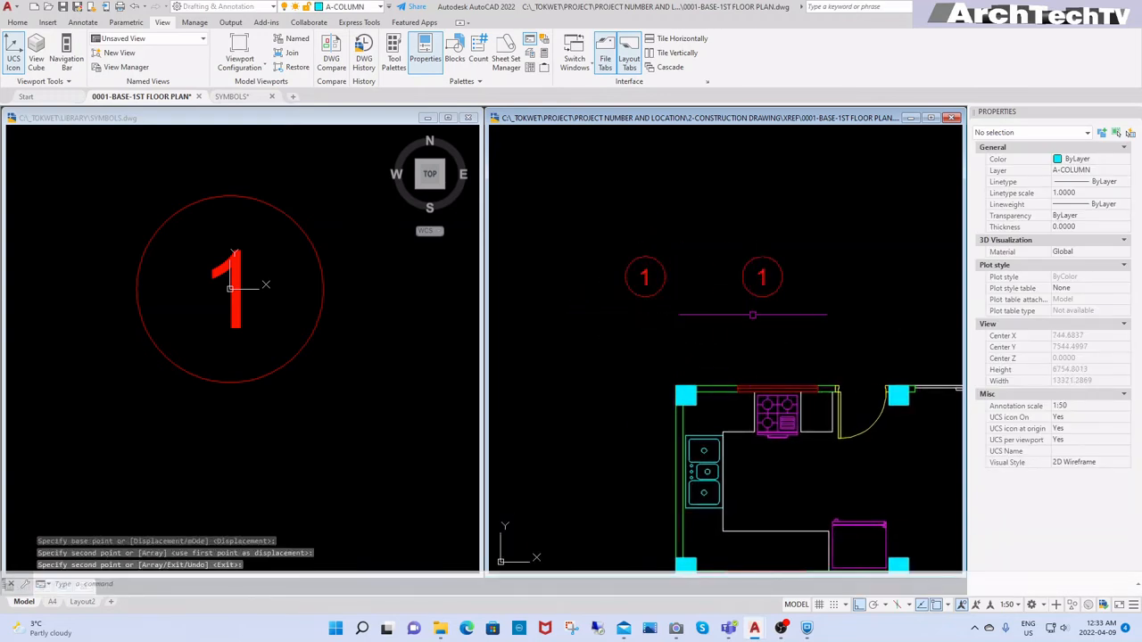
Set the X scale of the copied GRID bubble above the stove to 5
click(803, 250)
click(749, 287)
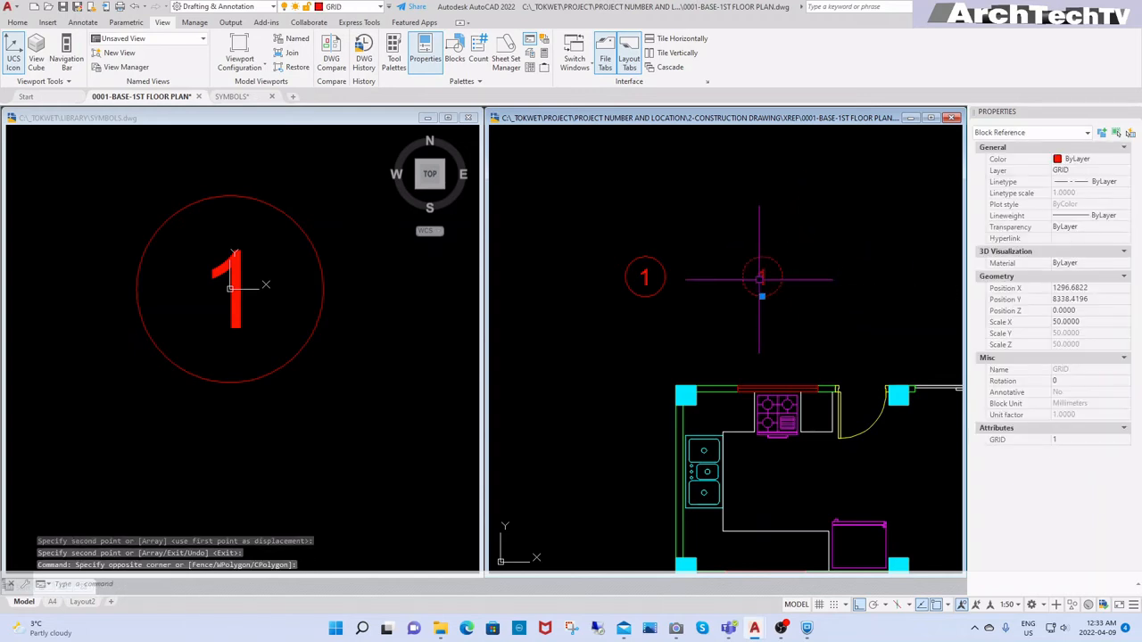
click(1088, 322)
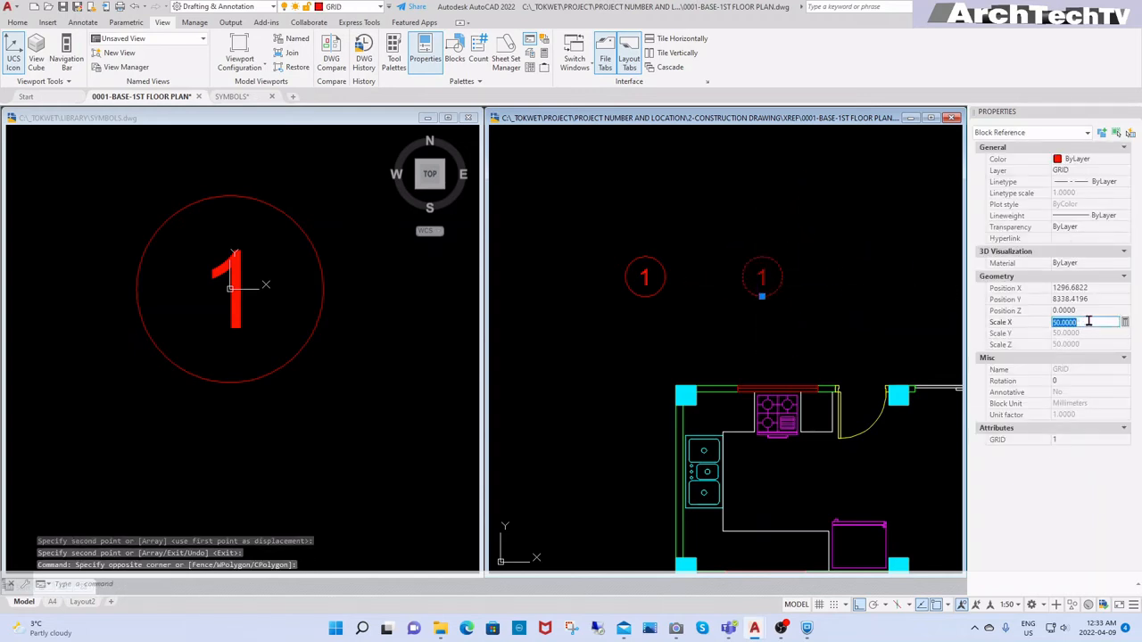
text(5)
key(Return)
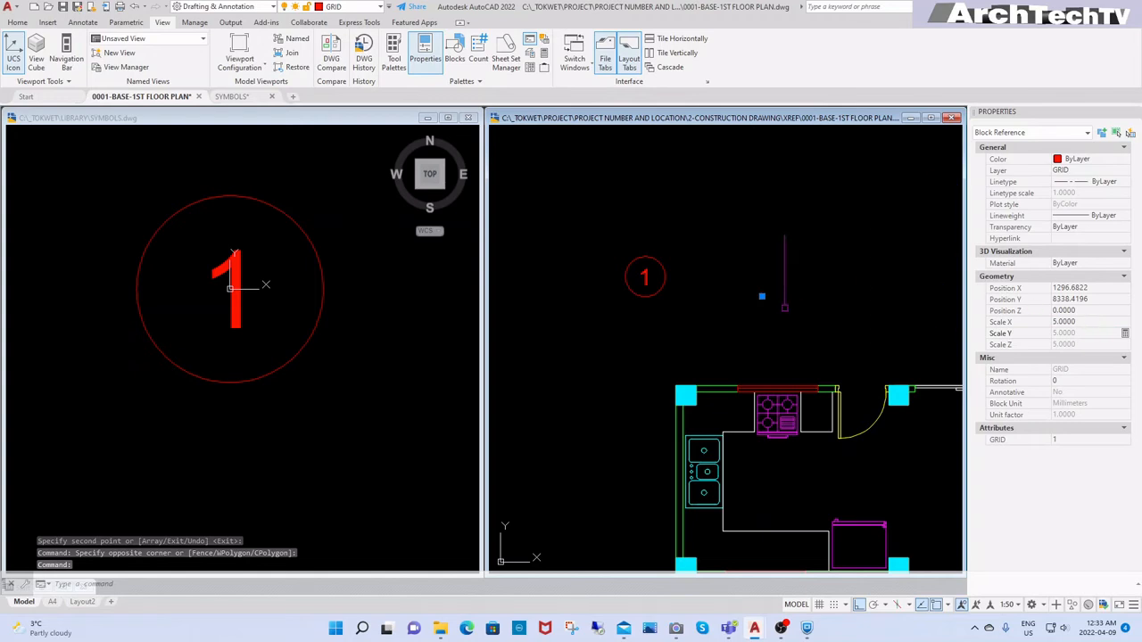
click(764, 310)
key(Escape)
key(Escape)
scroll(761, 297, up, 4)
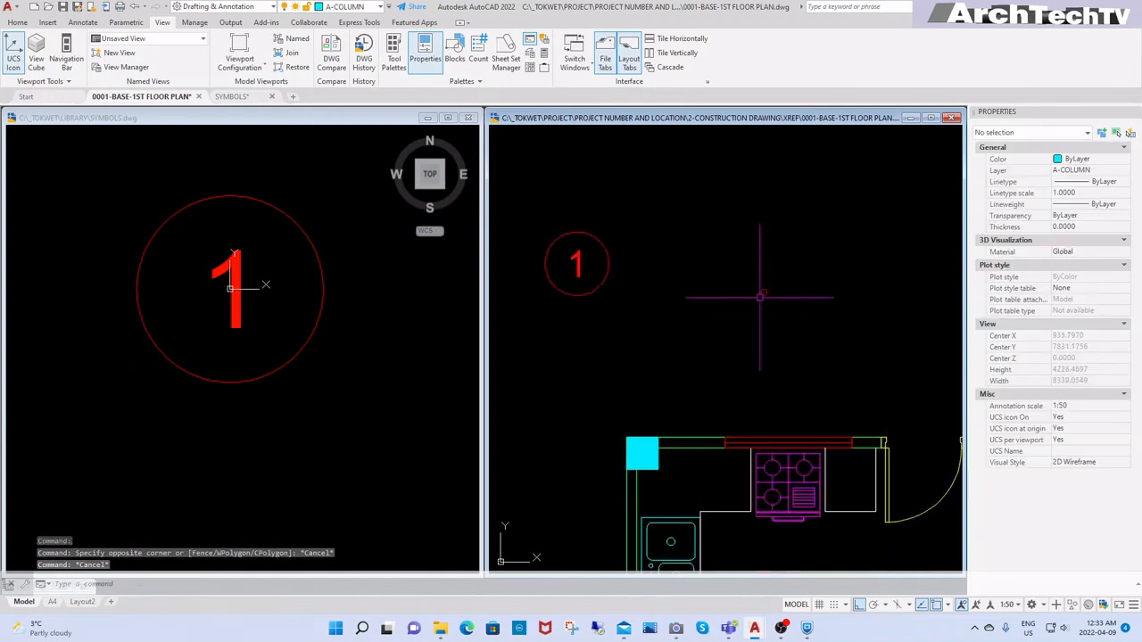
scroll(792, 290, down, 4)
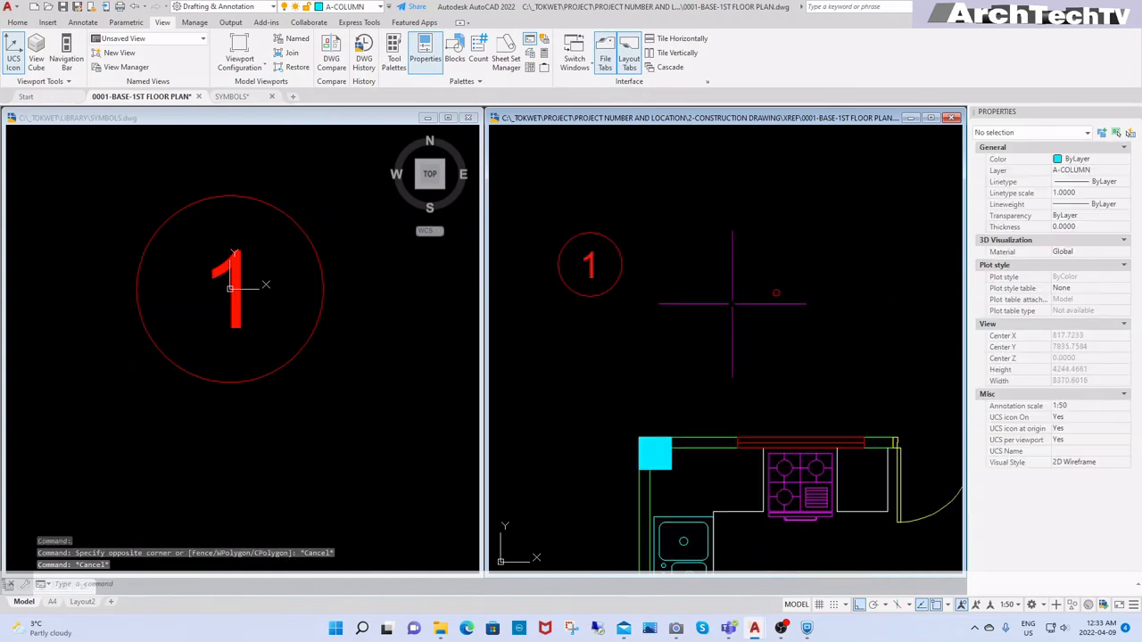
Copy the small scale-5 GRID bubble horizontally about 490 mm to the left
text(co)
key(Return)
click(793, 281)
click(767, 306)
key(Return)
click(784, 326)
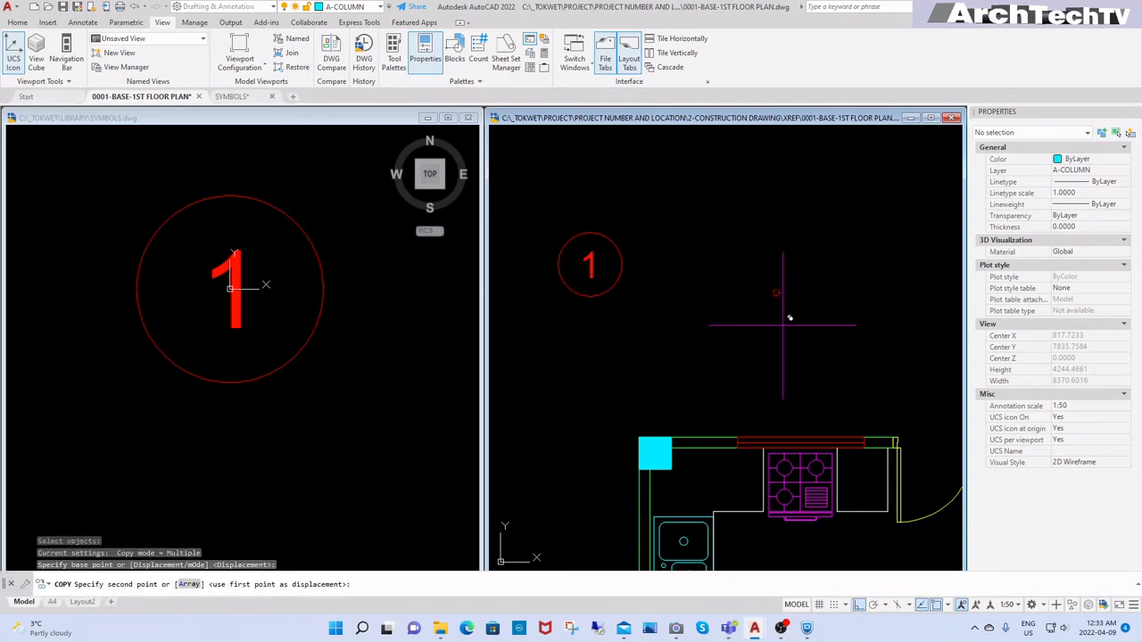
click(731, 361)
key(Return)
Set the X scale of the newest GRID bubble, between the other two, to 20
click(739, 274)
click(709, 318)
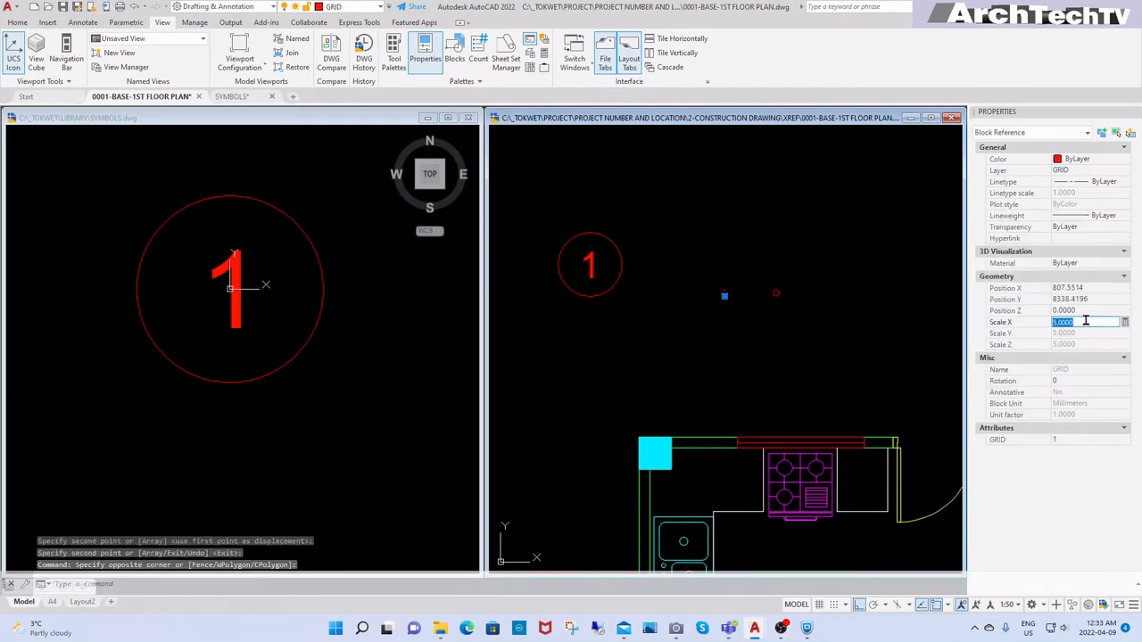
text(20)
key(Return)
click(836, 353)
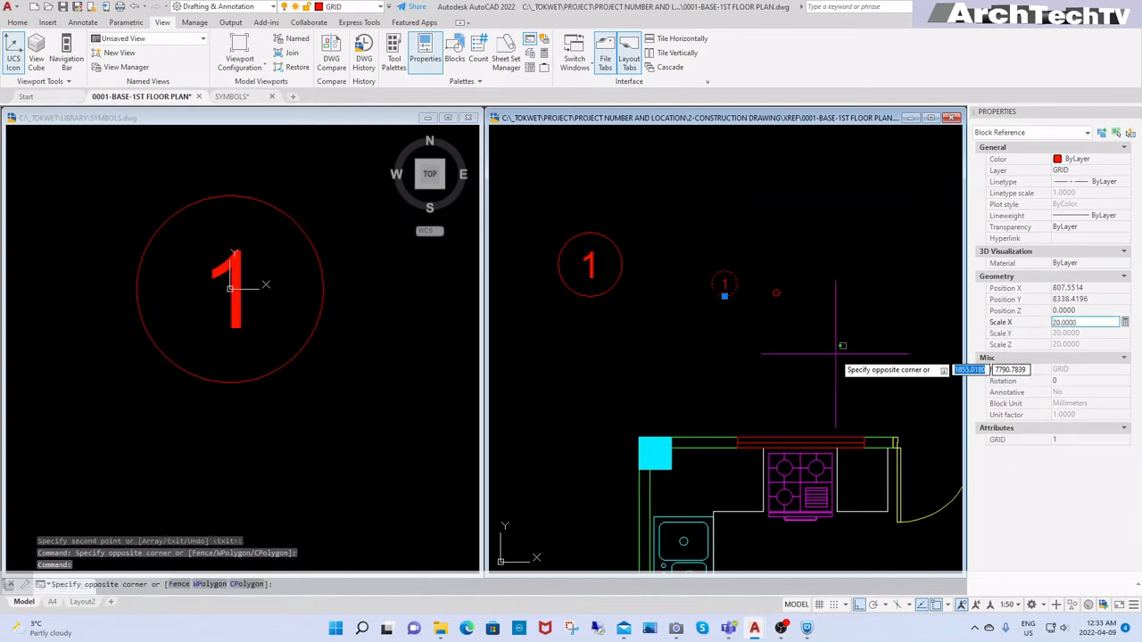
key(Escape)
key(Escape)
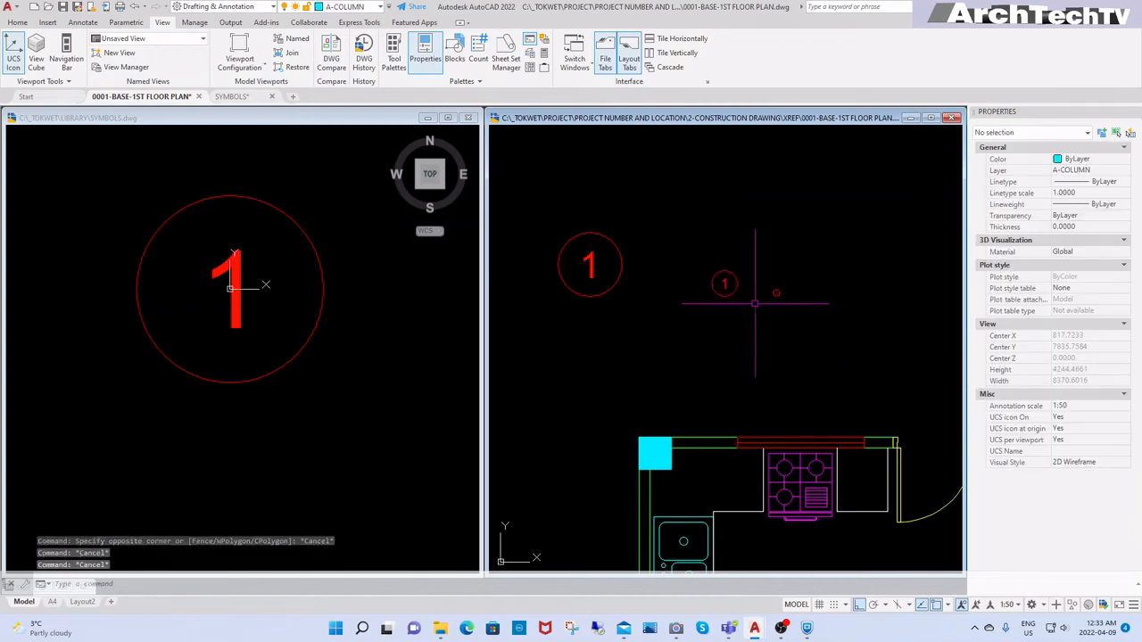
Erase the two smaller GRID bubble copies, keeping only the bubble at scale 50
text(e)
key(Return)
click(789, 260)
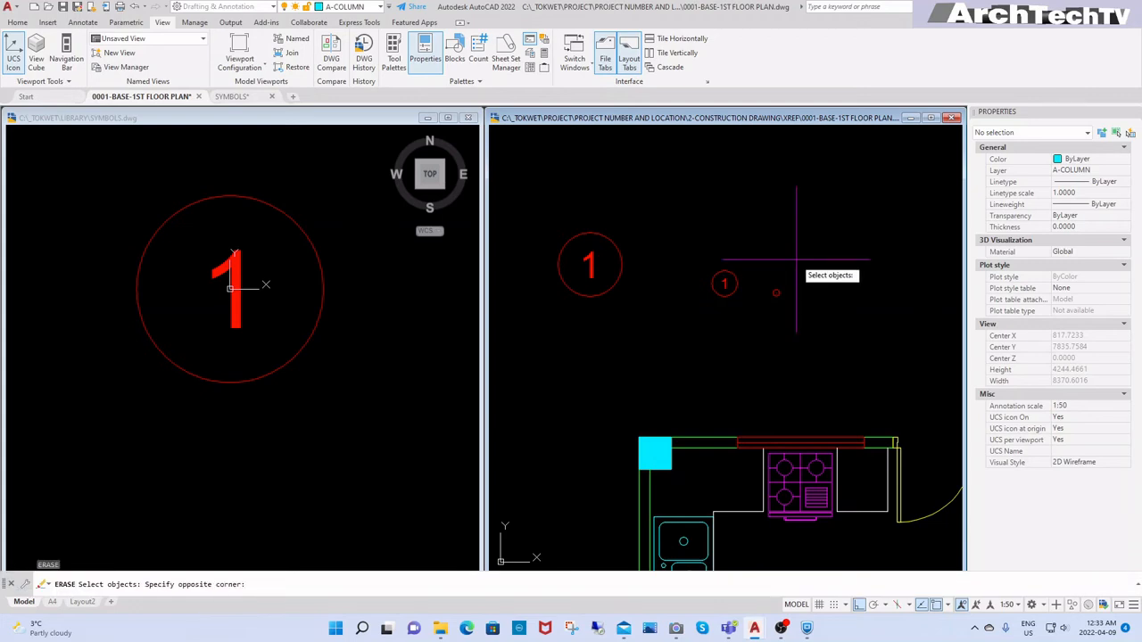
click(695, 316)
scroll(691, 312, down, 2)
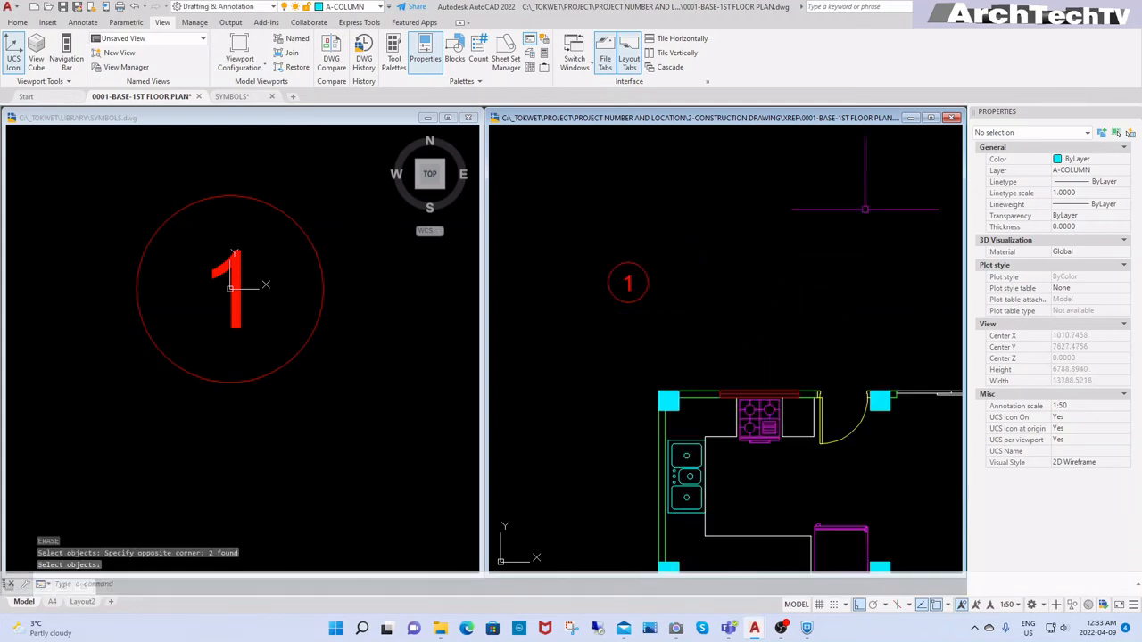
Maximize the floor plan drawing and draw a vertical line about 2283 mm long upward from the kitchen's outer upper-left corner
click(933, 118)
scroll(537, 253, down, 2)
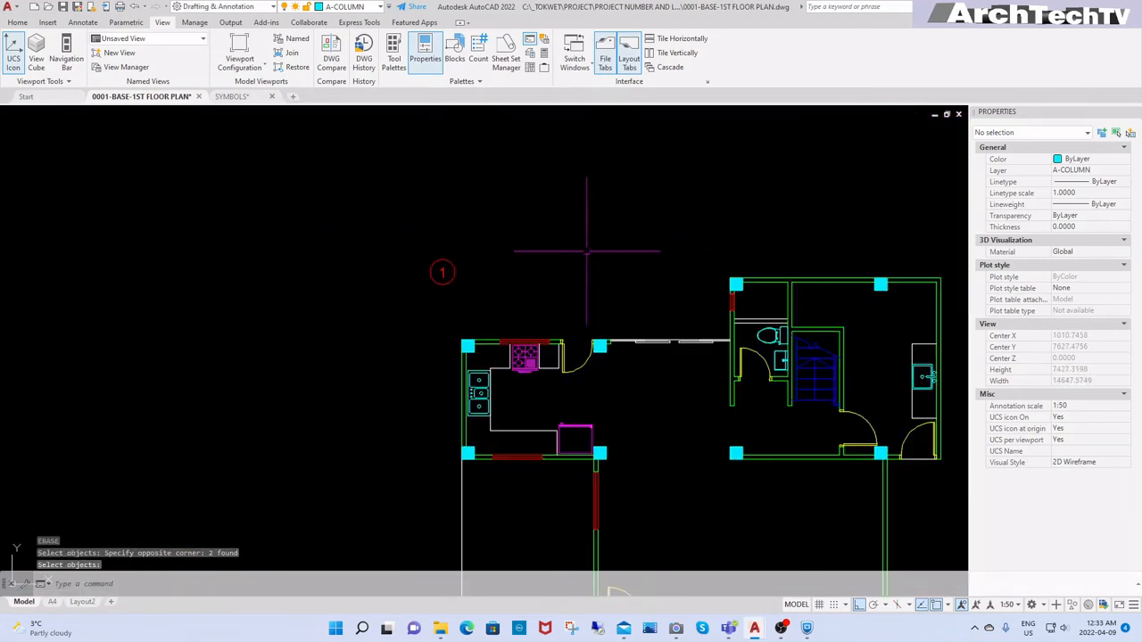
middle_drag(510, 354, 500, 287)
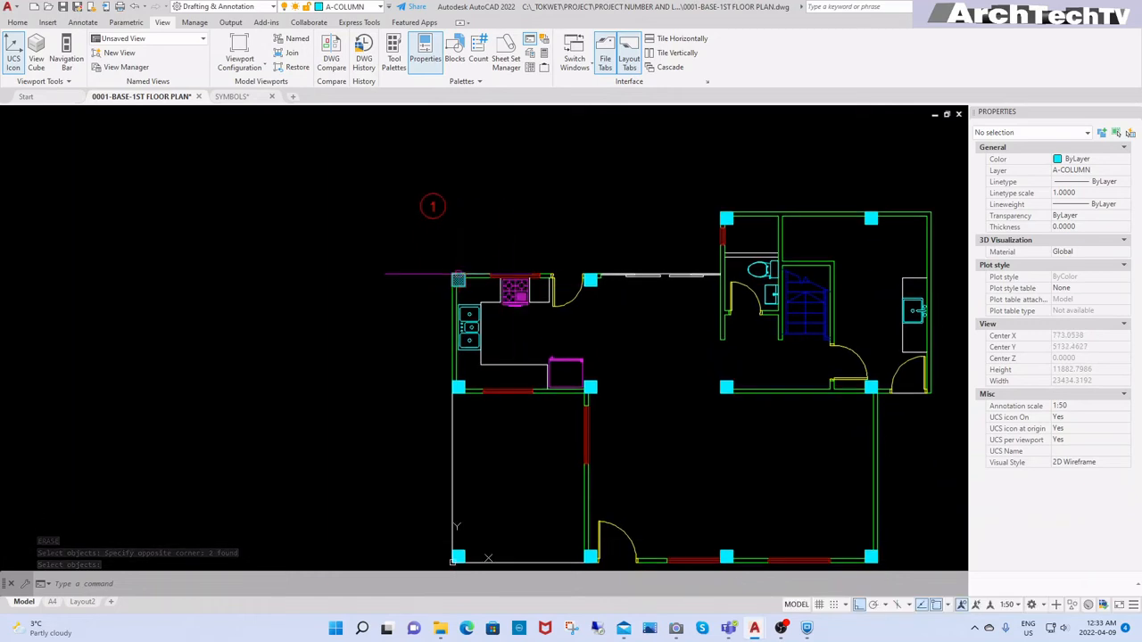
text(l)
key(Return)
click(453, 274)
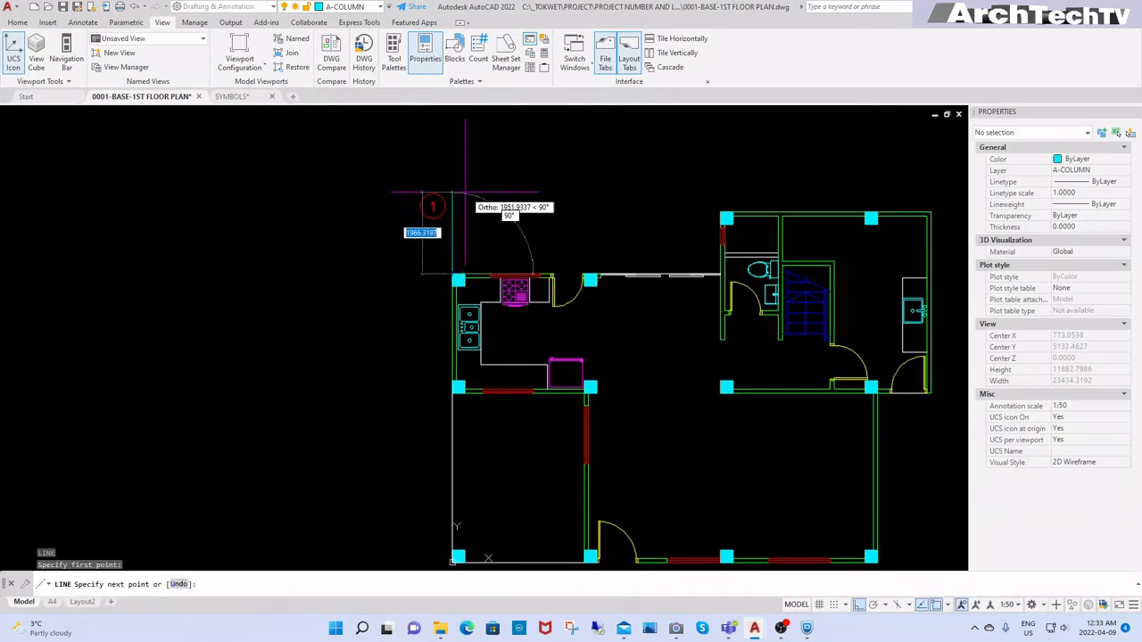
click(469, 182)
key(Return)
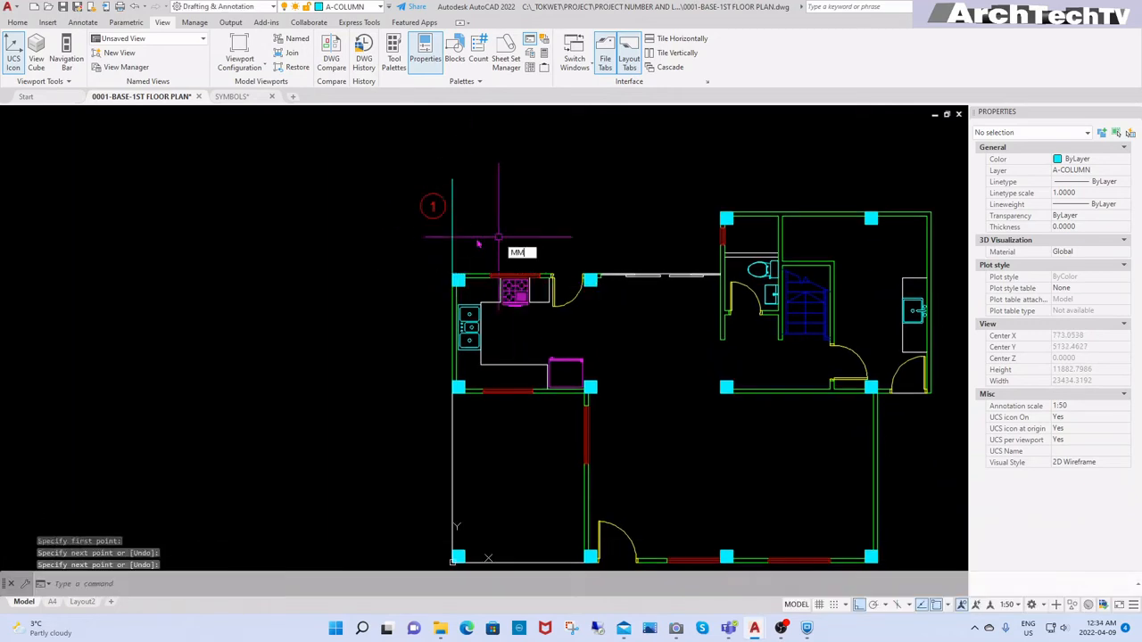
Match the new vertical line's properties to the GRID bubble using MATCHPROP
scroll(462, 271, down, 3)
key(Escape)
key(Escape)
key(Escape)
scroll(496, 299, up, 3)
scroll(553, 324, down, 1)
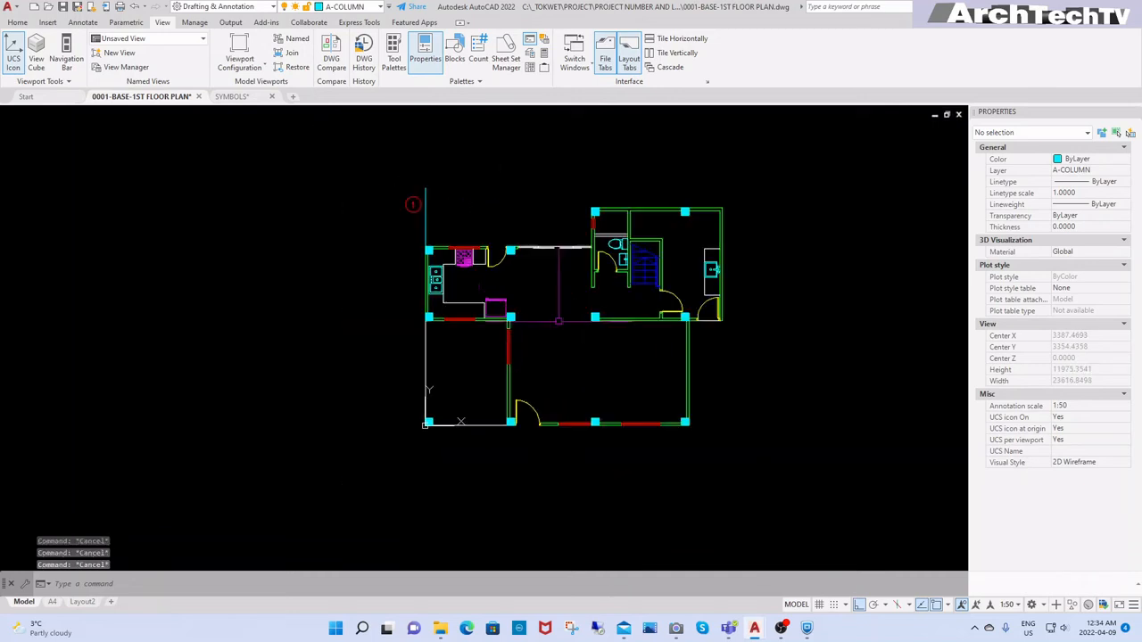
scroll(431, 203, up, 2)
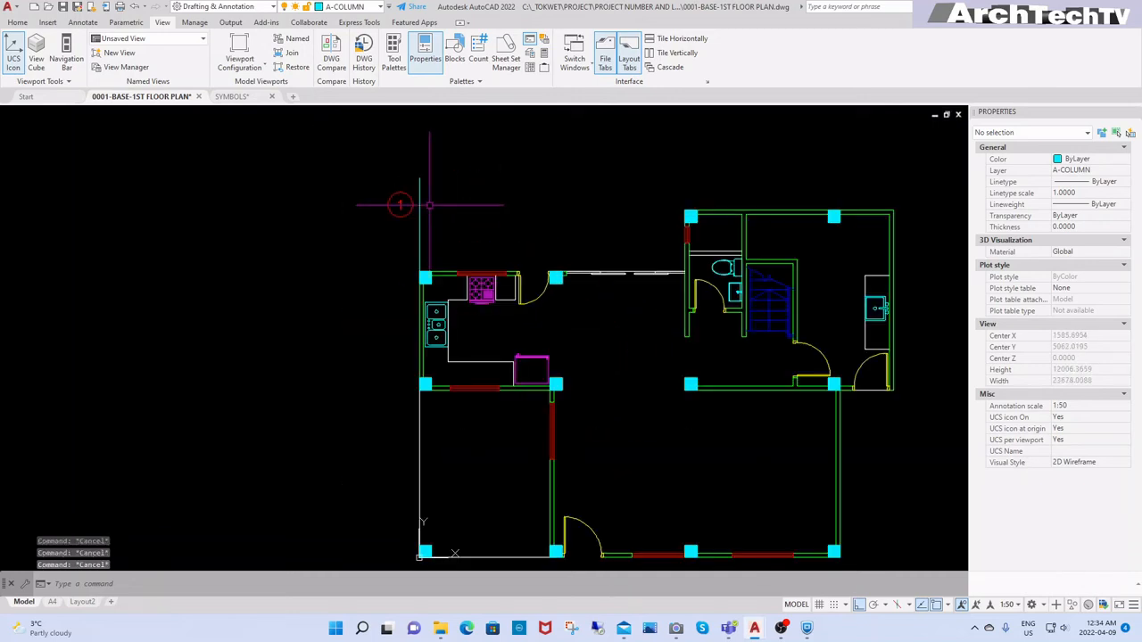
key(Return)
click(419, 221)
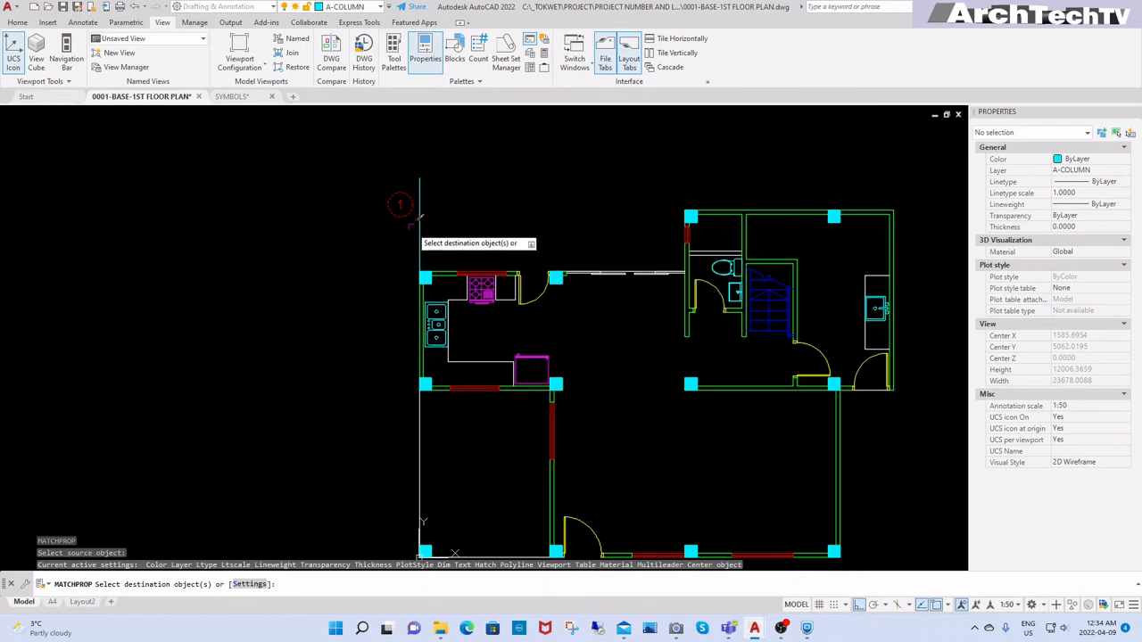
click(418, 234)
key(Return)
Stretch the lower end of the vertical grid line down past the plan's lower edge, making it about 10500 mm long
click(433, 226)
click(408, 234)
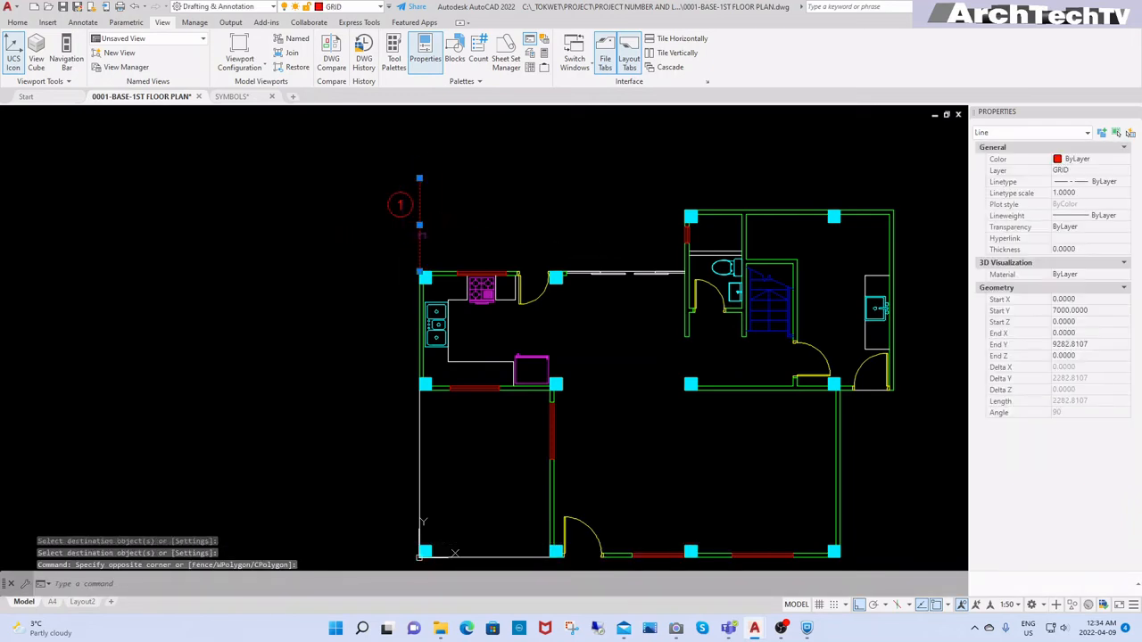
scroll(461, 180, down, 4)
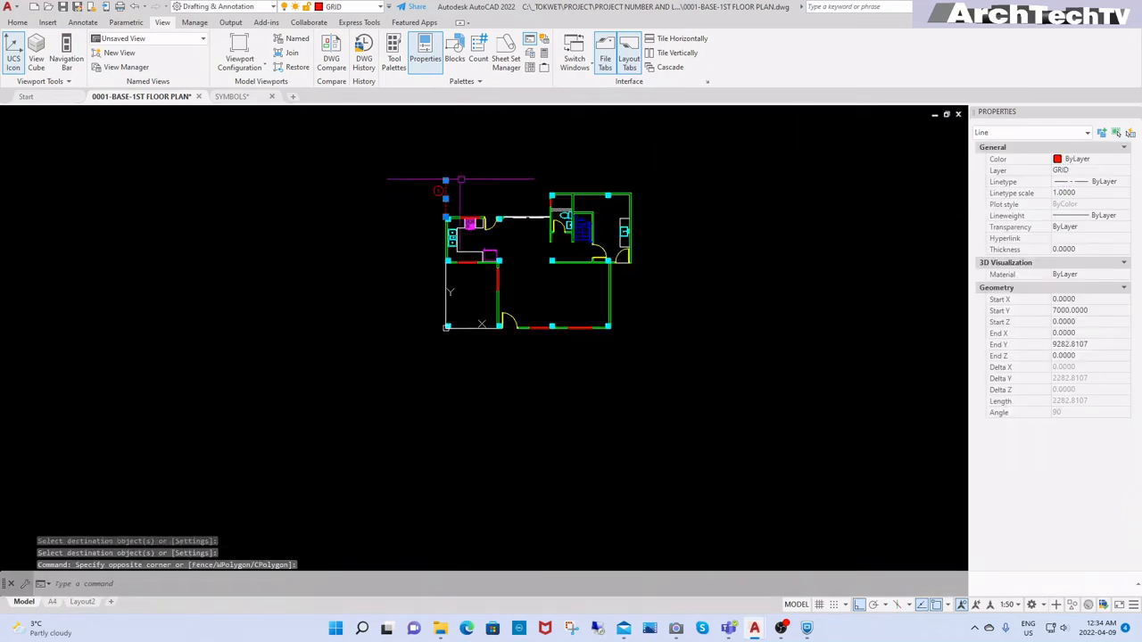
click(446, 217)
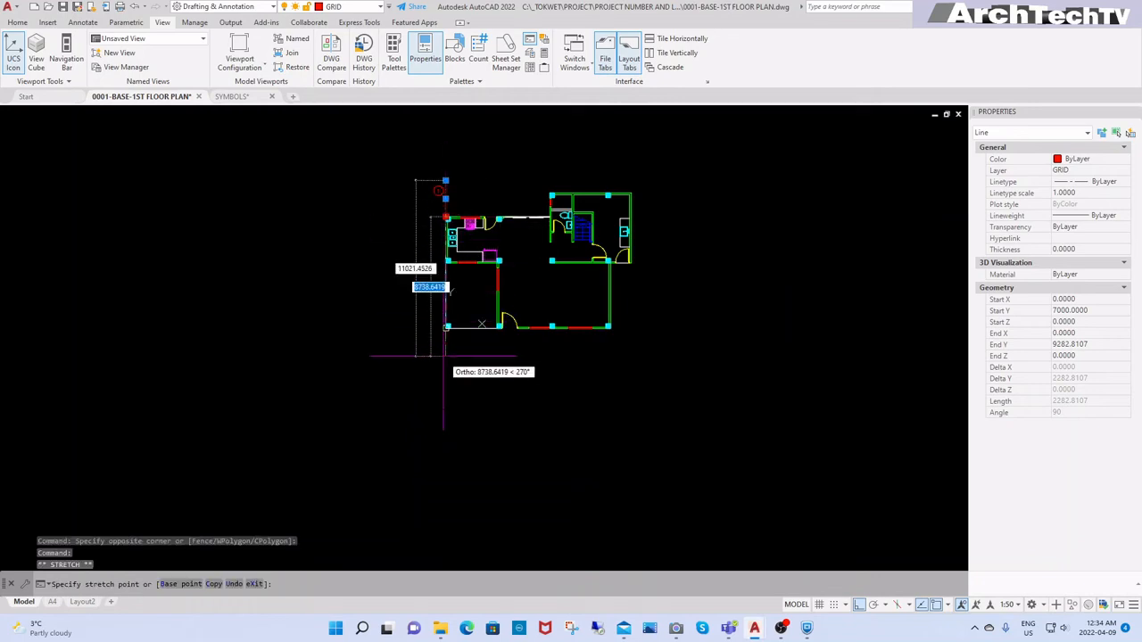
key(Escape)
scroll(446, 184, up, 5)
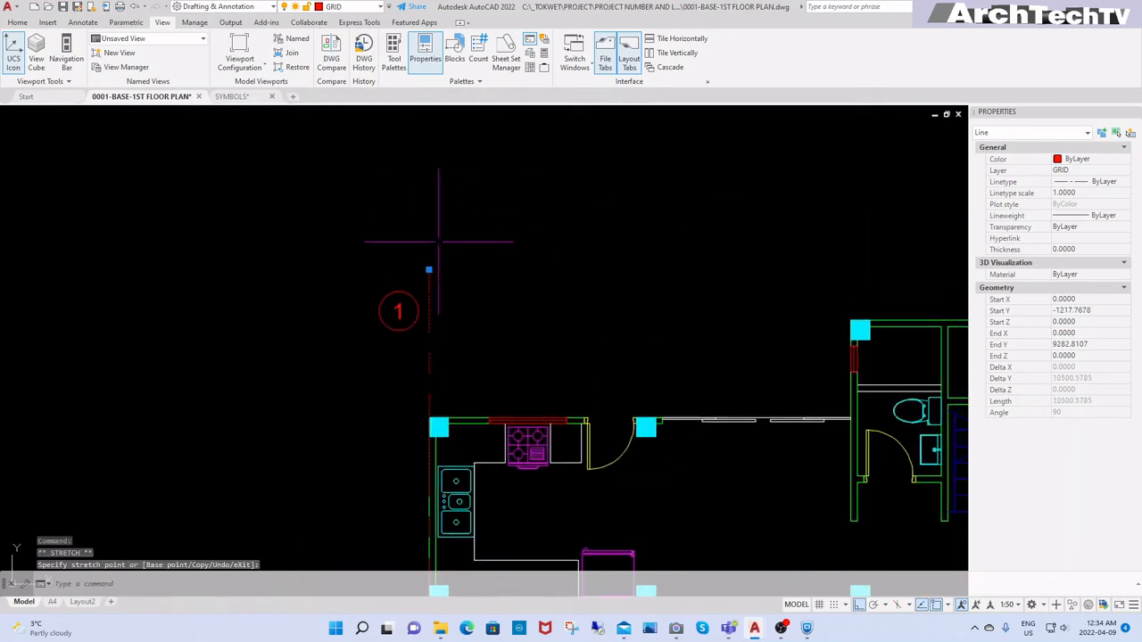
Move the GRID bubble onto the upper end of the vertical grid line
text(m)
key(Return)
click(387, 272)
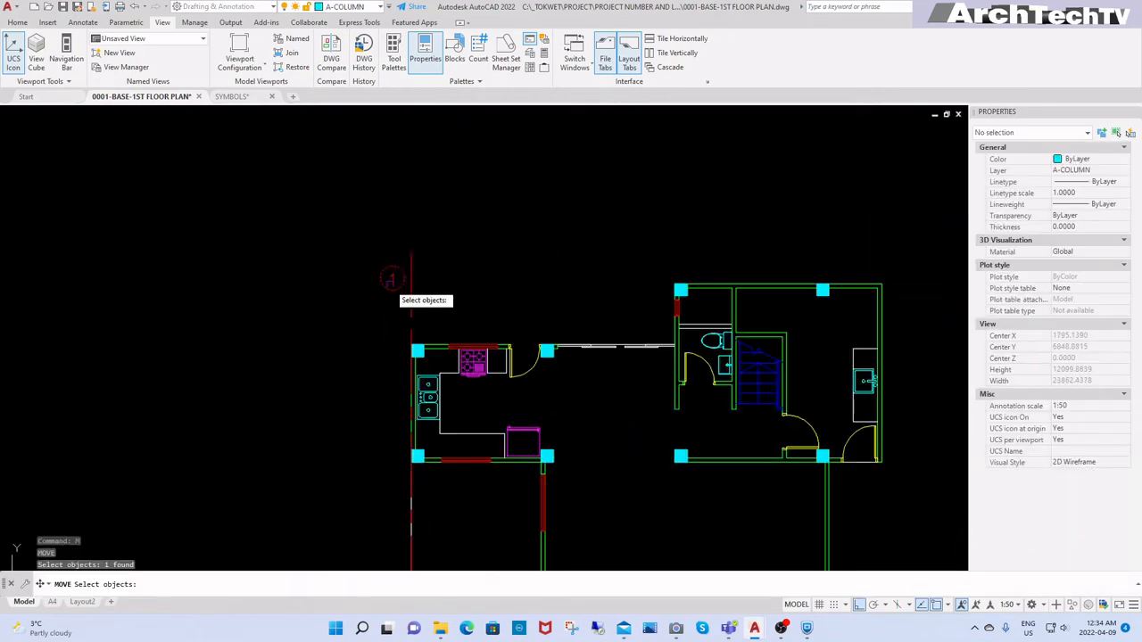
scroll(389, 284, up, 4)
key(Return)
click(392, 282)
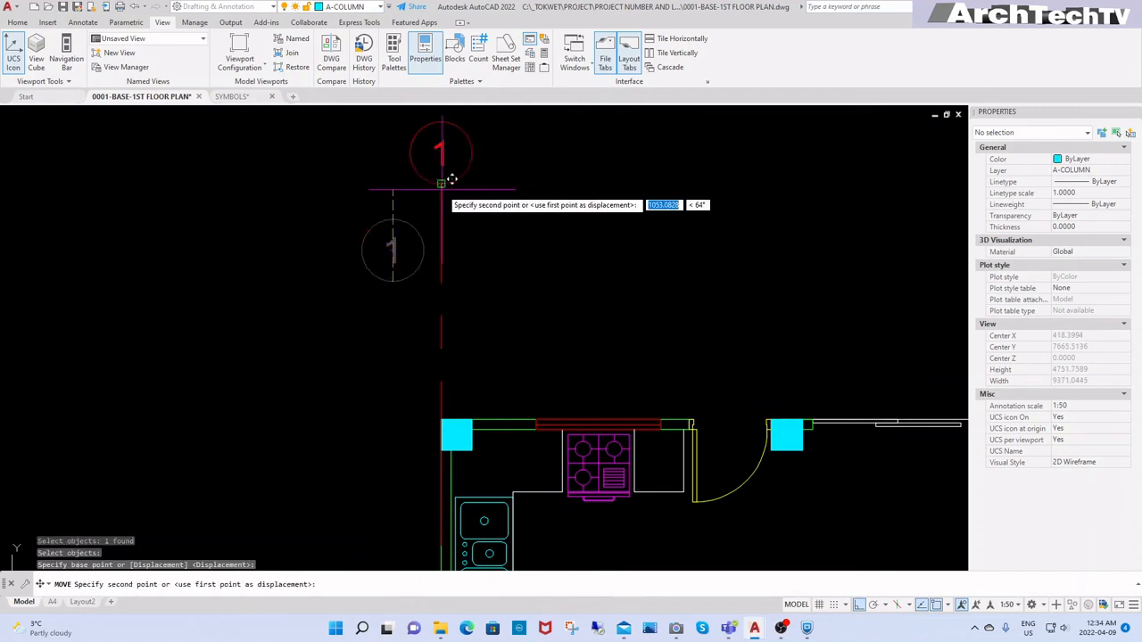
click(440, 184)
scroll(397, 223, down, 6)
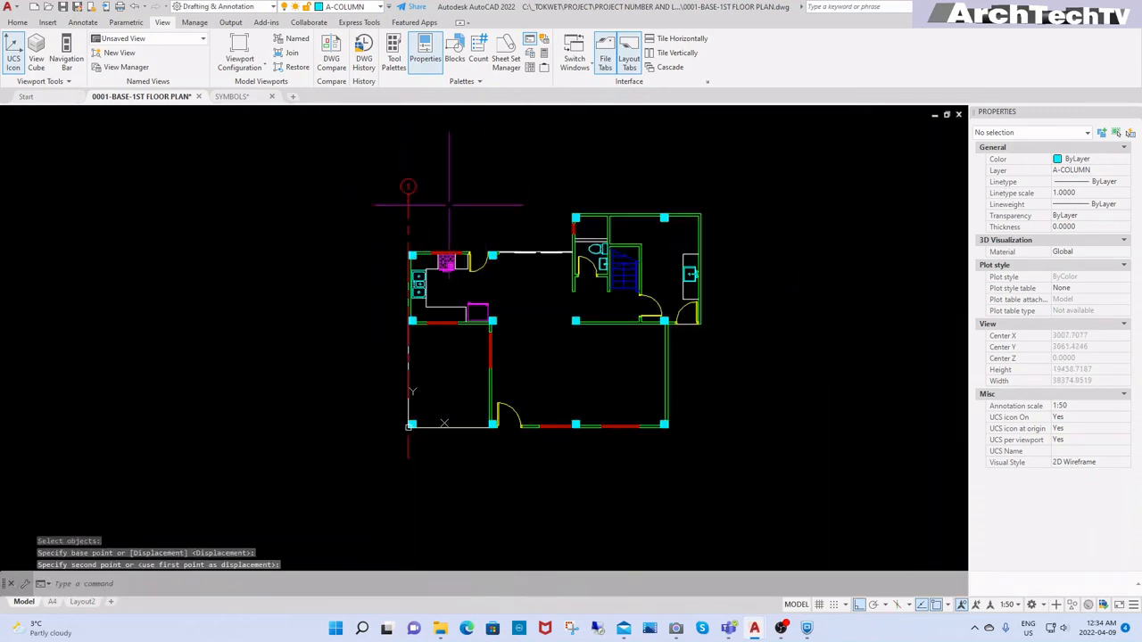
Move the GRID bubble and its line together about 919 mm straight up
text(m)
key(Return)
click(456, 169)
click(394, 210)
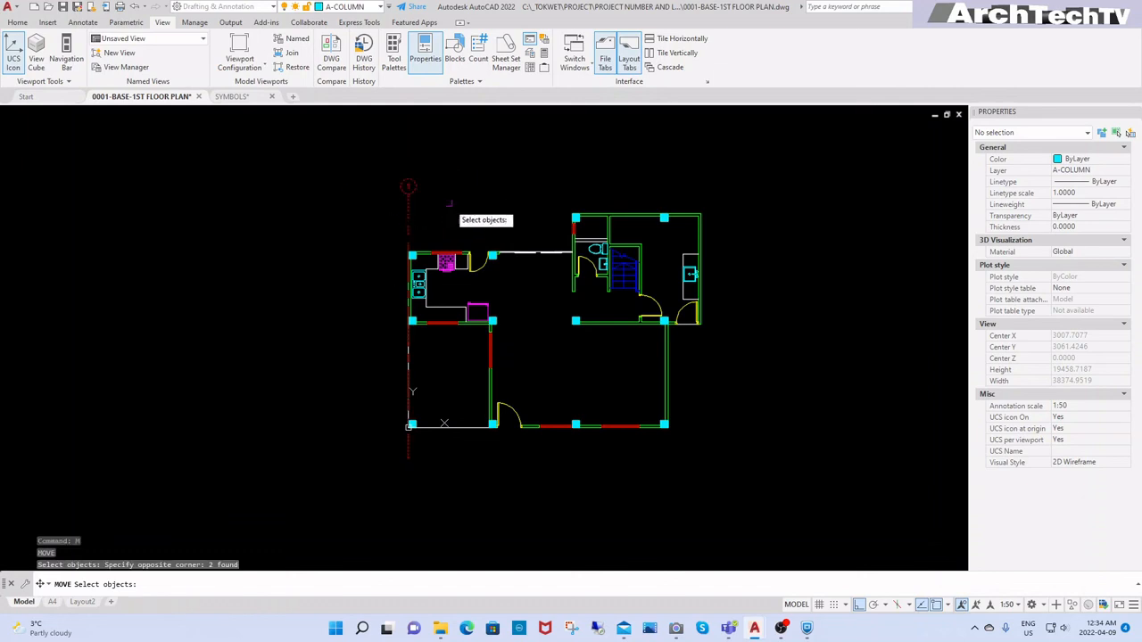
key(Return)
click(453, 206)
click(450, 182)
Stretch the grid line's lower end further down so it extends below the plan's lower wall again
click(428, 196)
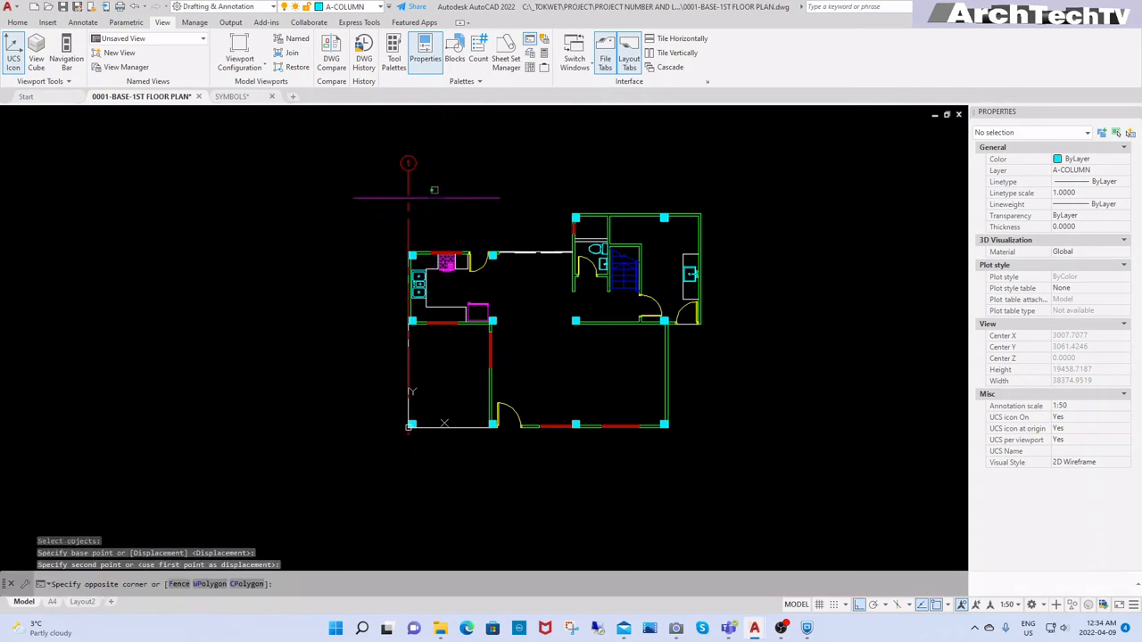
click(391, 218)
key(Escape)
key(Escape)
key(Escape)
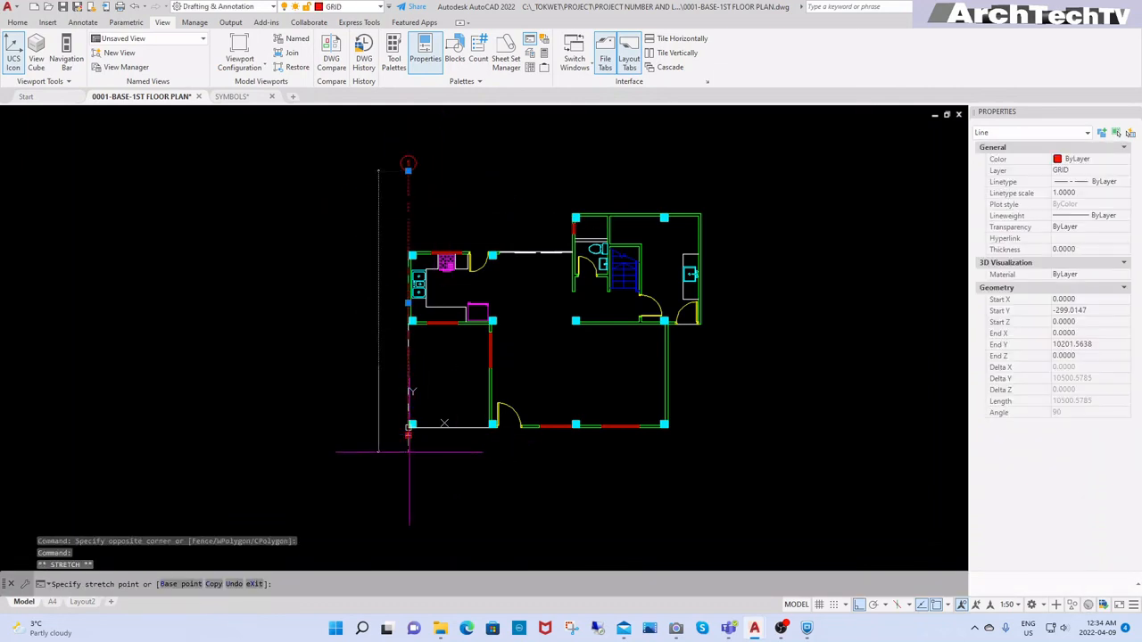
middle_drag(434, 186, 408, 232)
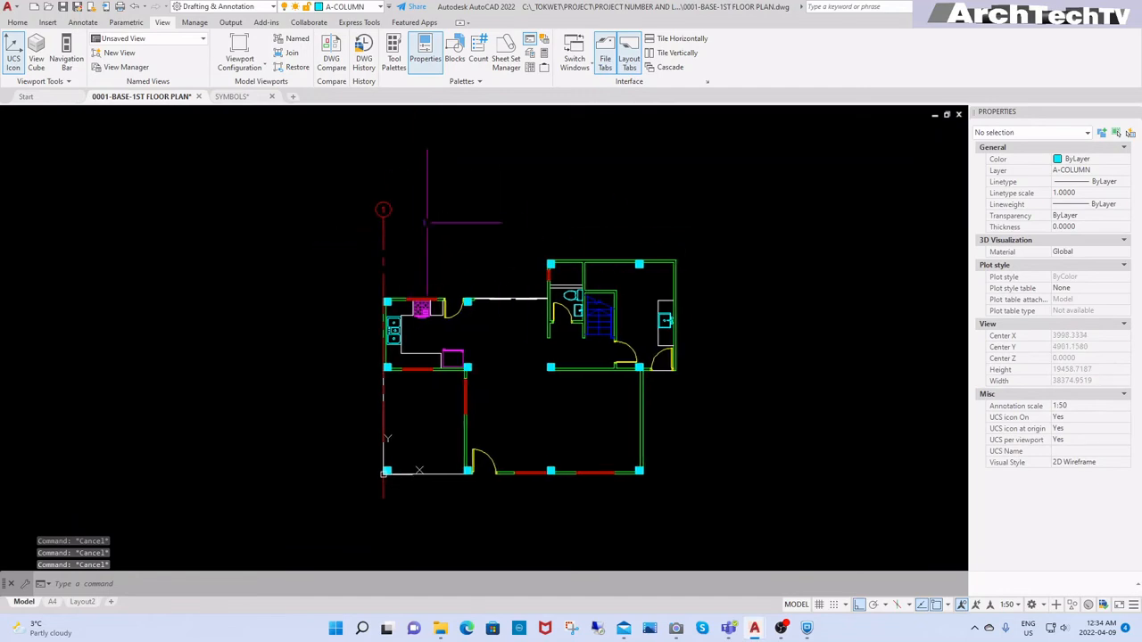
Copy the grid line and its bubble horizontally to the outer face of the bathroom's left column, using a perpendicular snap
text(co)
key(Return)
click(434, 181)
click(387, 236)
click(444, 189)
click(353, 242)
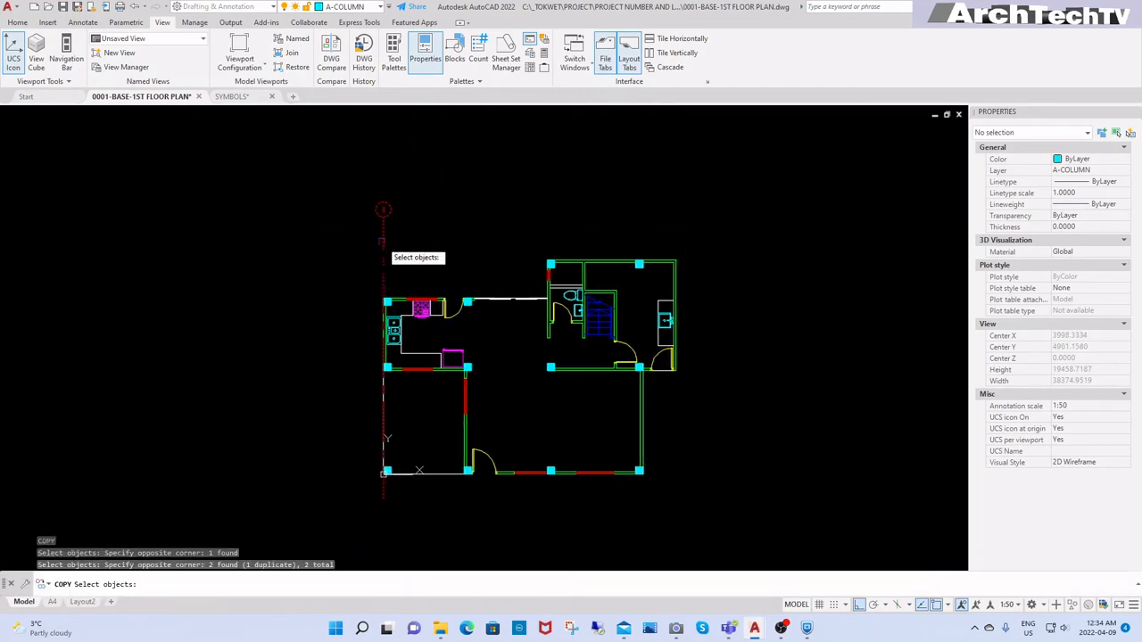
scroll(382, 239, up, 2)
key(Return)
click(384, 192)
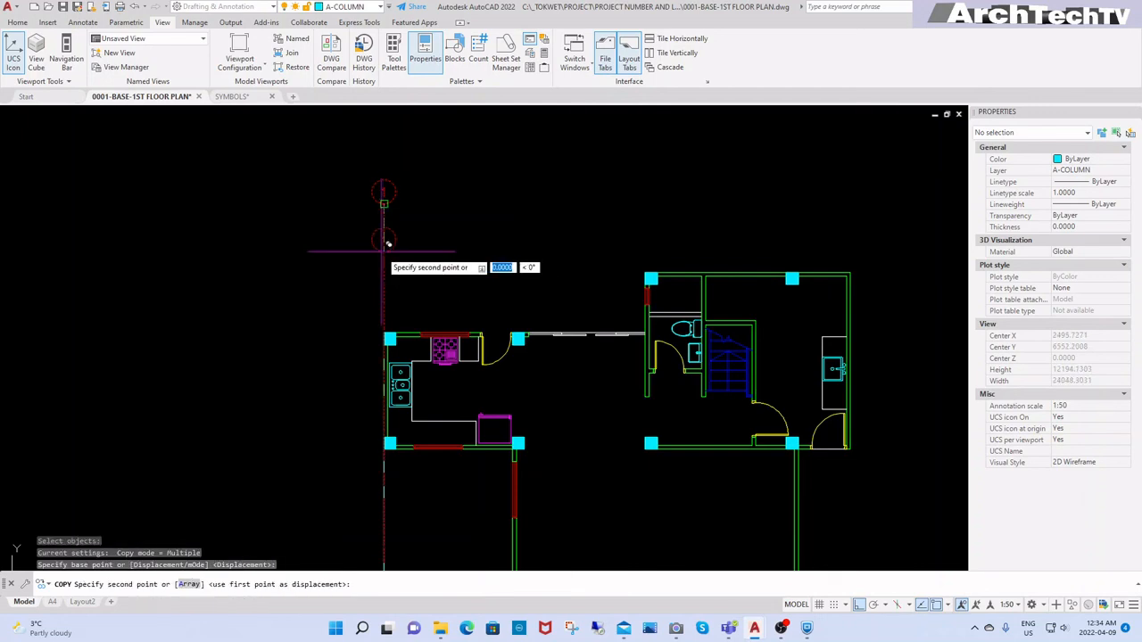
text(PER)
key(Return)
scroll(616, 271, up, 6)
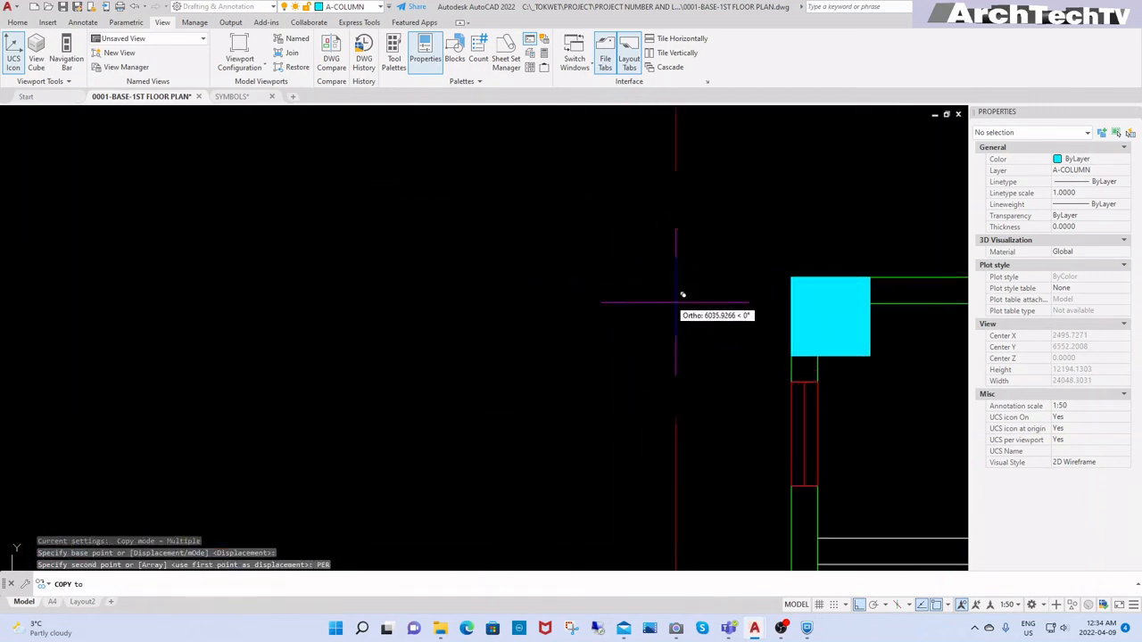
click(799, 316)
scroll(594, 324, down, 5)
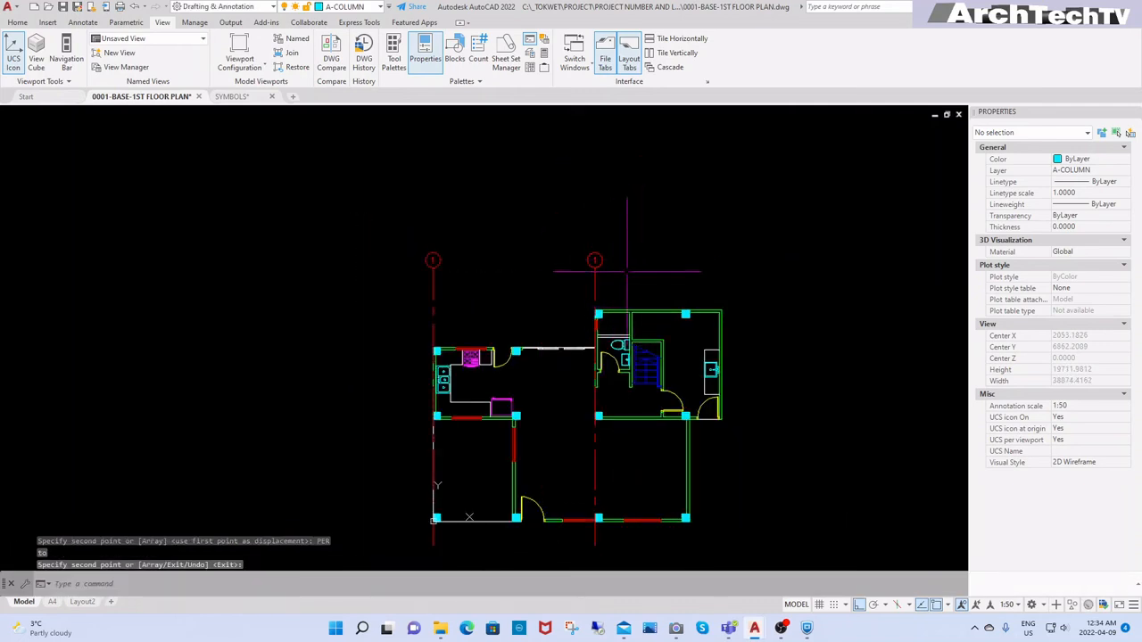
Copy the bathroom grid line and bubble from the left column's corner to the outer face of the upper-right column
scroll(628, 271, up, 5)
key(Return)
click(661, 243)
click(498, 287)
key(Return)
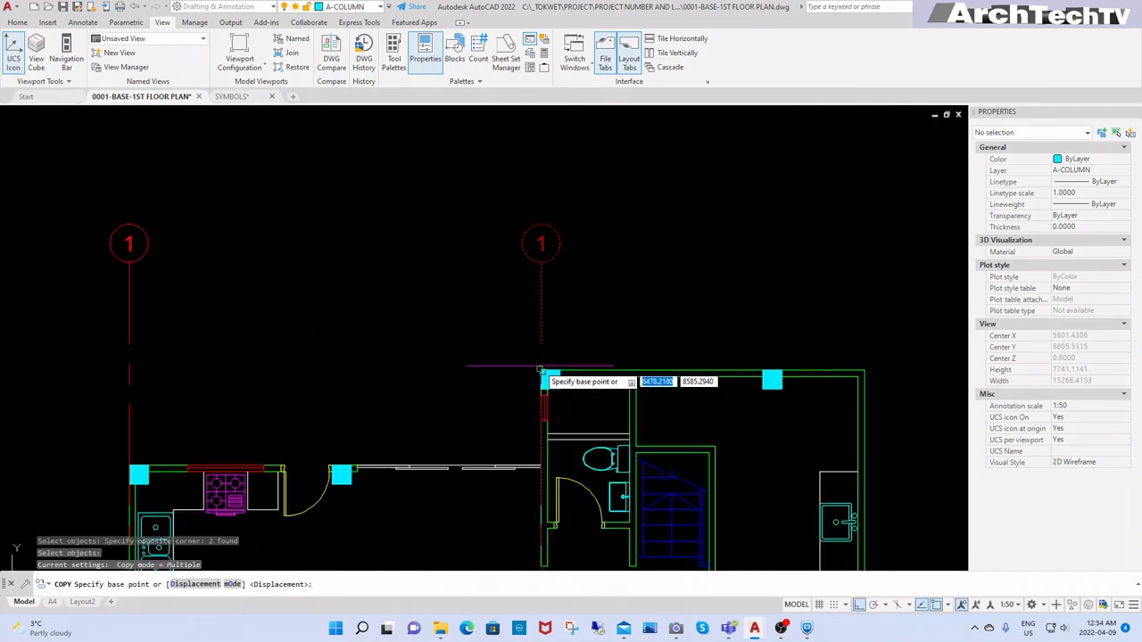
click(540, 369)
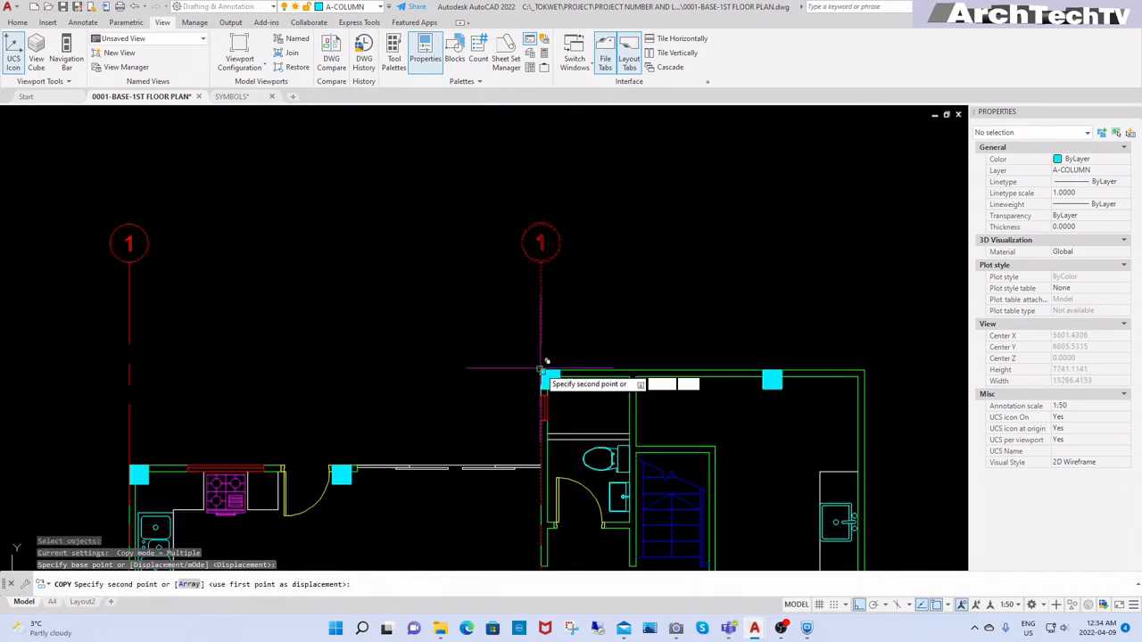
click(793, 362)
key(Return)
scroll(776, 296, down, 2)
key(Return)
click(675, 237)
click(606, 269)
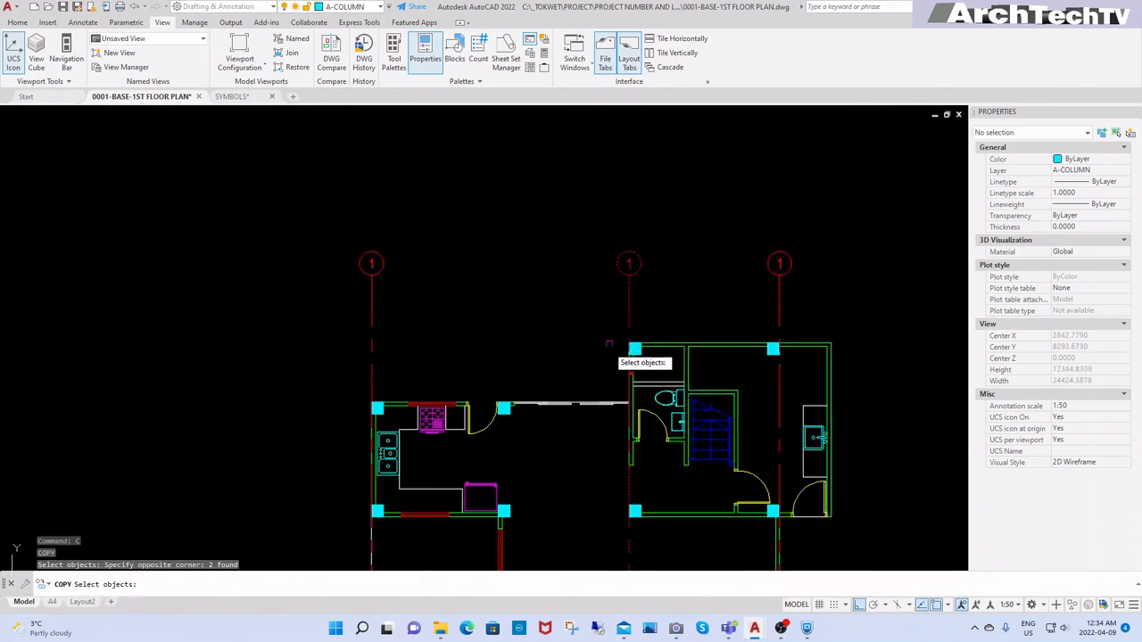
key(Escape)
Draw a vertical reference line from the upper-left corner of the kitchen's lower-right column up past the grid bubbles
scroll(503, 416, up, 5)
text(l)
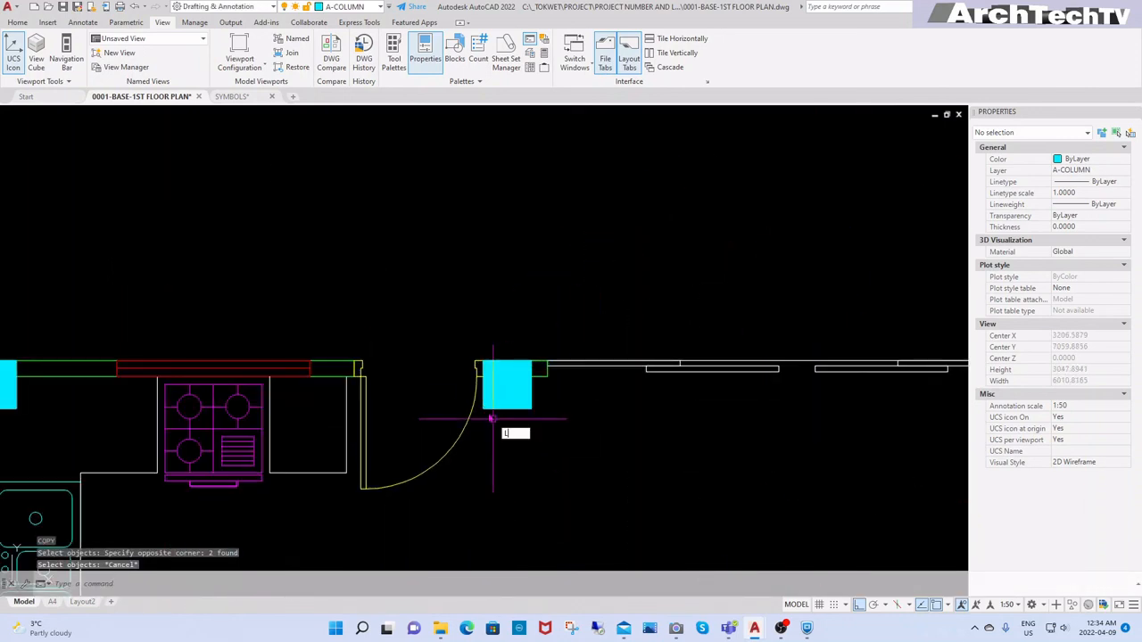
key(Return)
scroll(486, 393, down, 8)
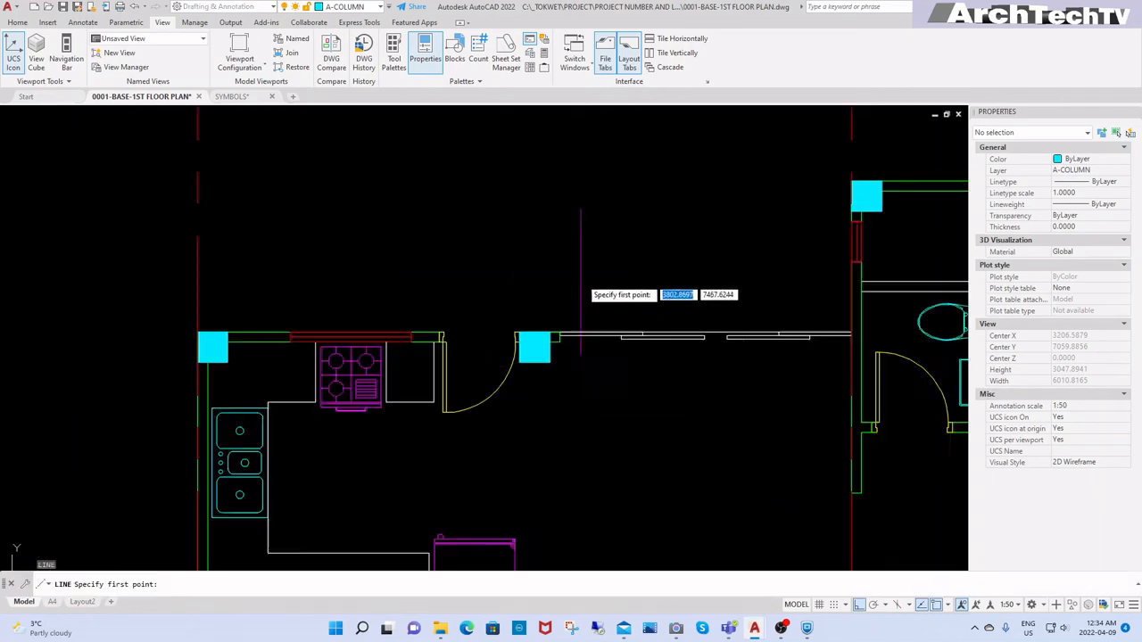
scroll(568, 346, up, 8)
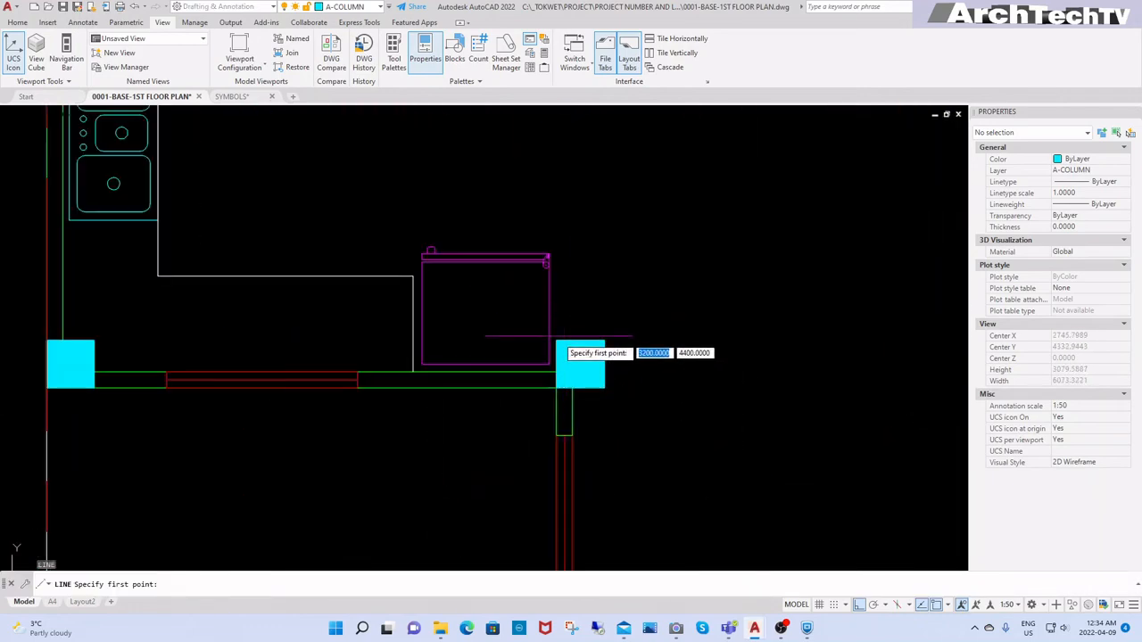
click(564, 343)
scroll(549, 442, down, 10)
click(563, 303)
key(Return)
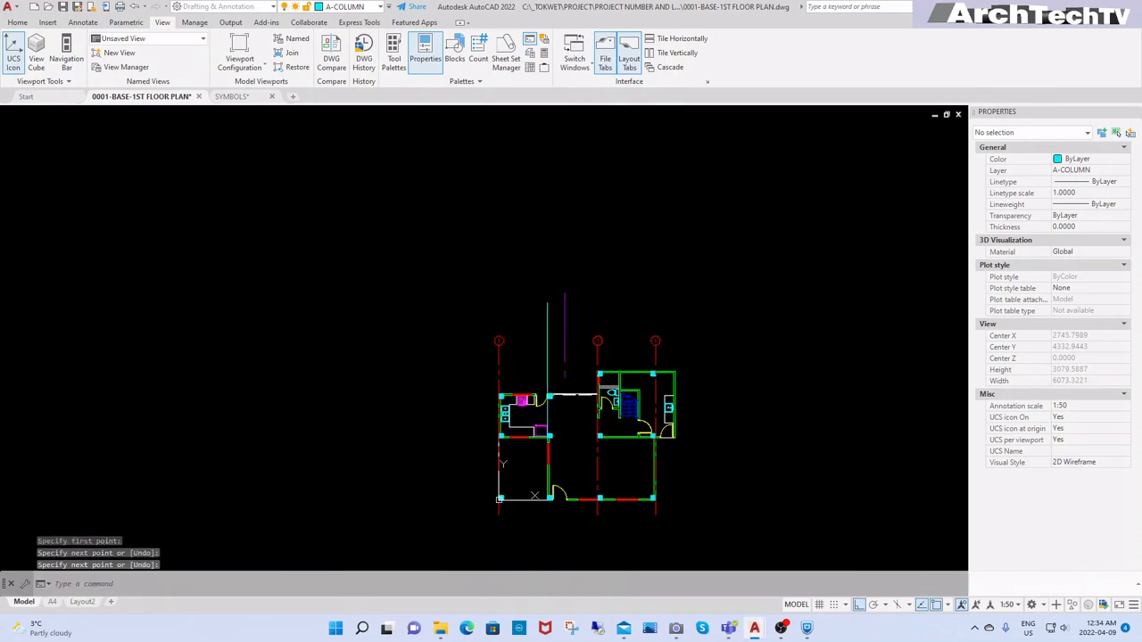
Copy the bathroom grid line and bubble horizontally onto the vertical reference line, using a perpendicular snap
scroll(570, 354, up, 6)
text(co)
key(Return)
click(708, 261)
click(624, 318)
key(Return)
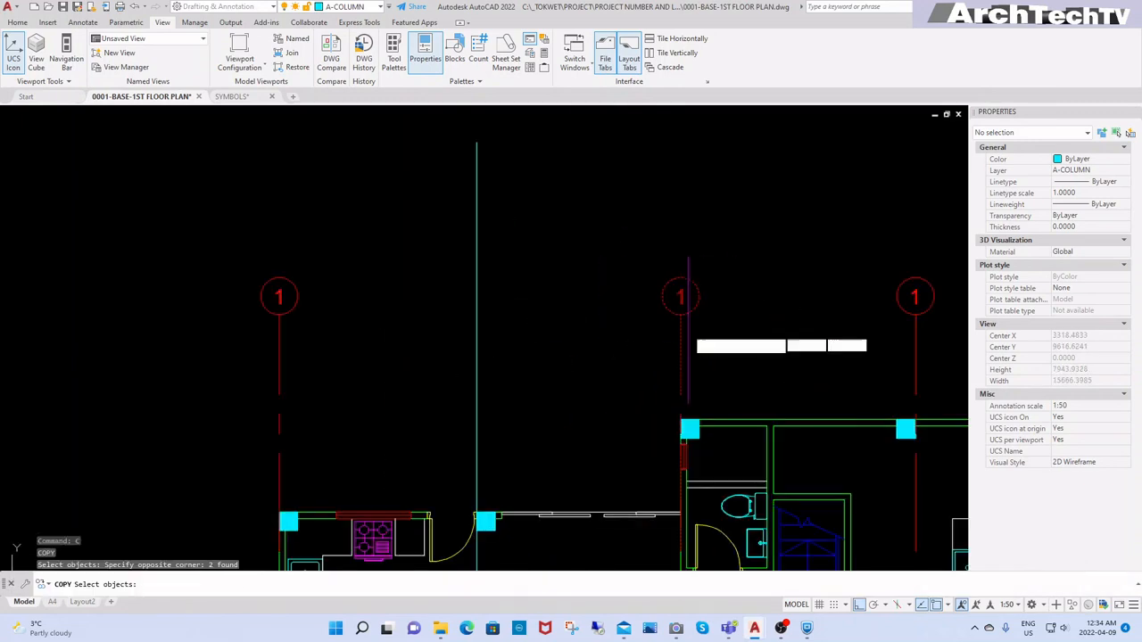
click(685, 330)
text(PE)
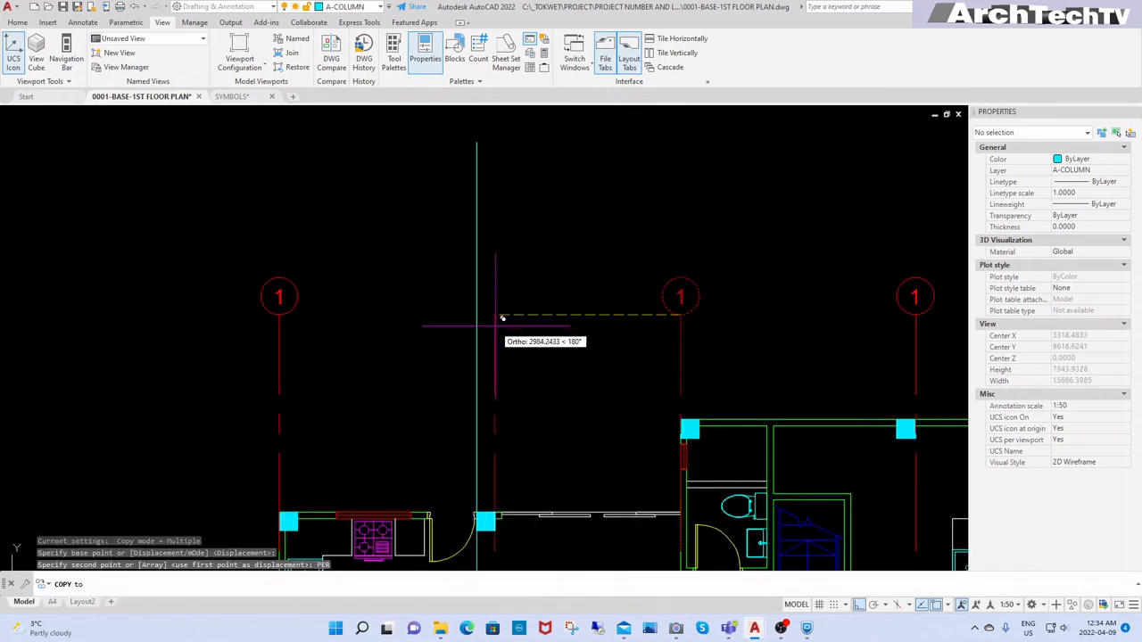
text(R)
key(Return)
click(482, 320)
key(Escape)
key(Escape)
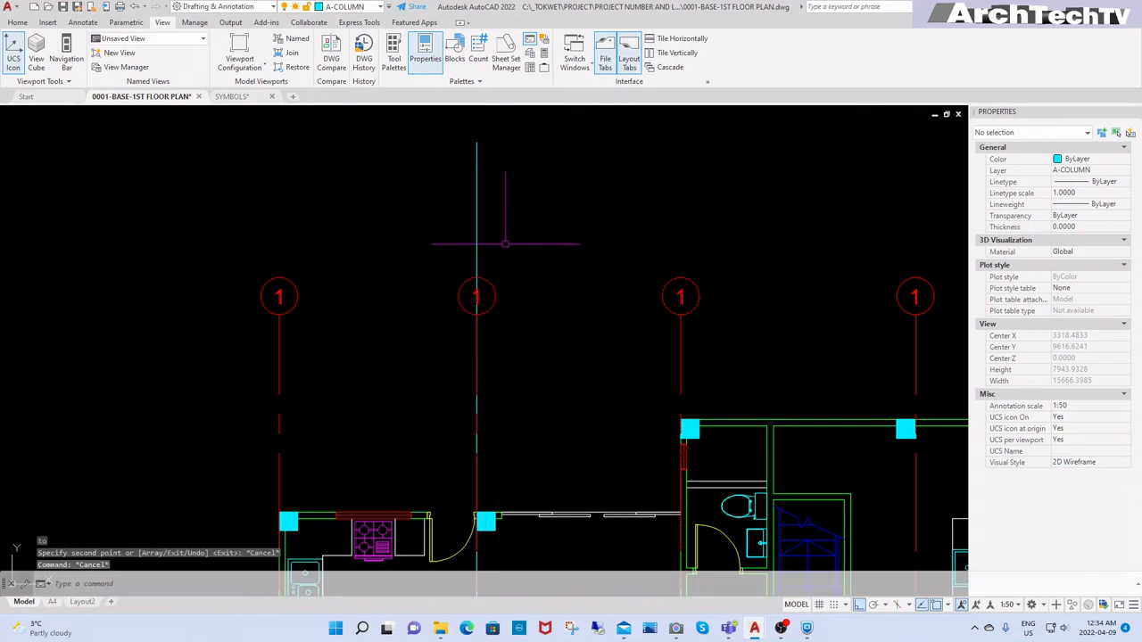
Erase the vertical reference line at the kitchen's right column
text(e)
key(Return)
click(525, 176)
click(380, 213)
key(Return)
Edit the second, third and fourth grid bubbles' attribute values to 2, 3 and 4, from left to right
scroll(455, 196, down, 3)
text(et)
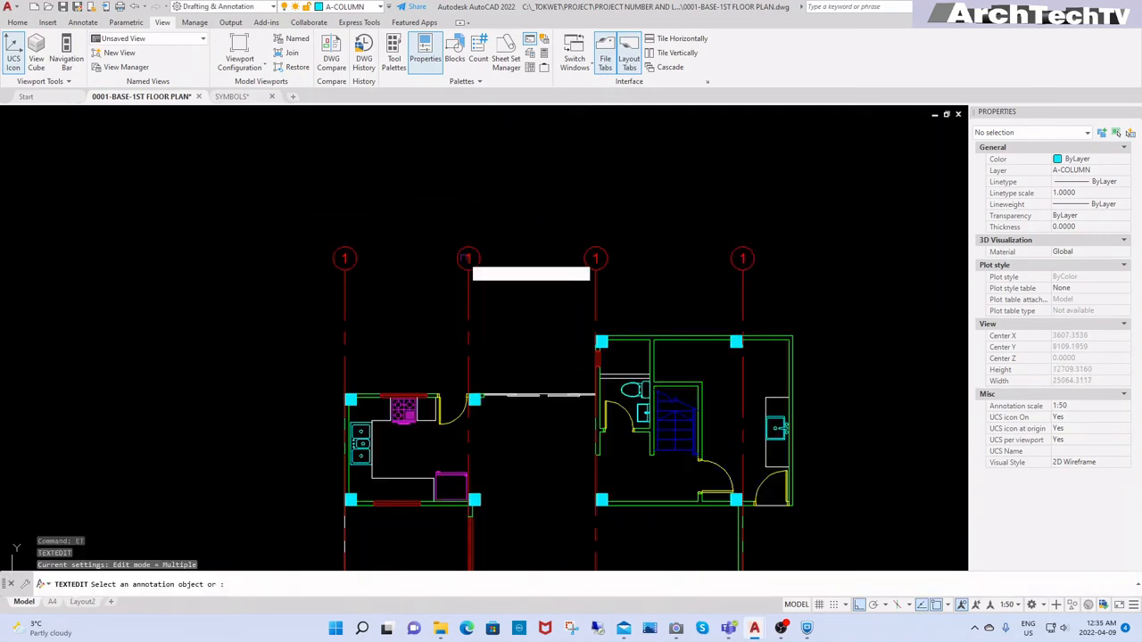
key(Return)
click(469, 258)
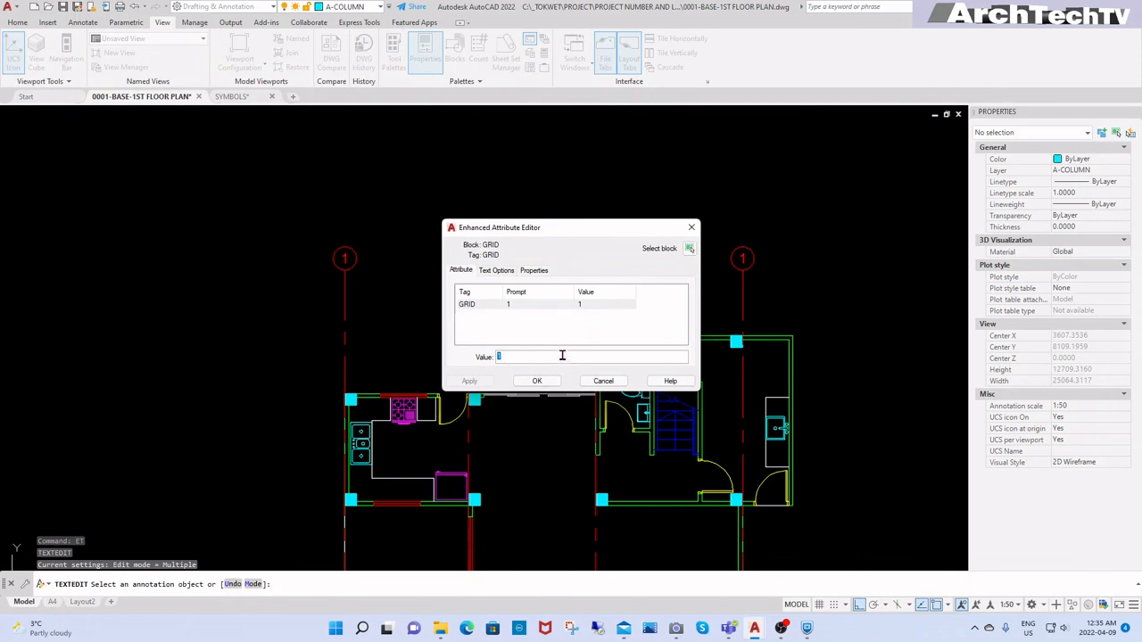
click(538, 381)
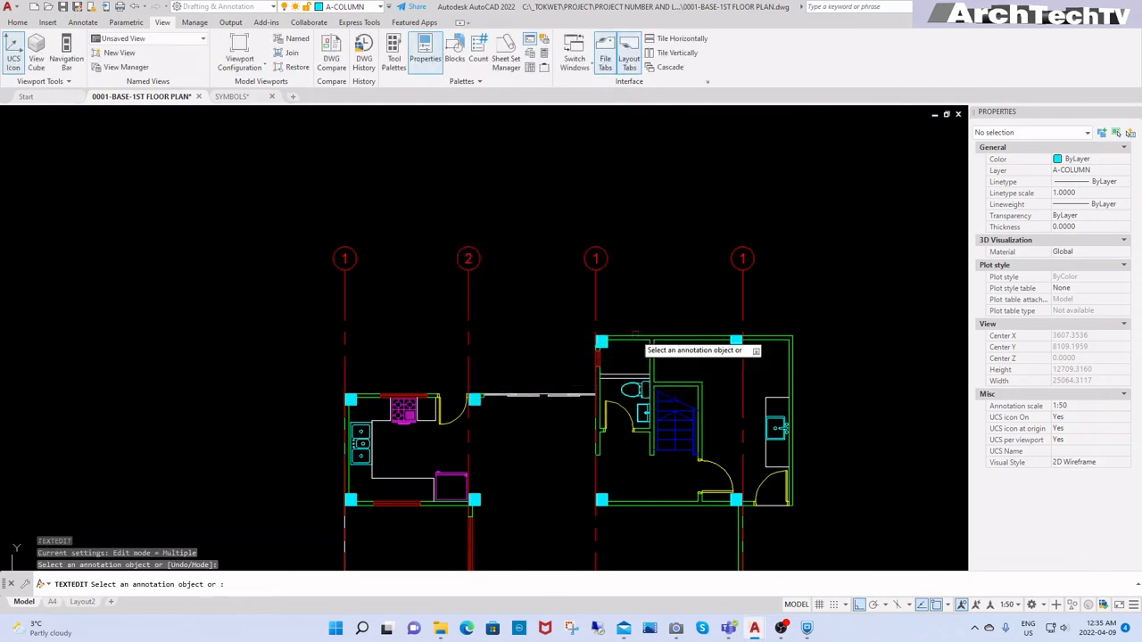
click(596, 260)
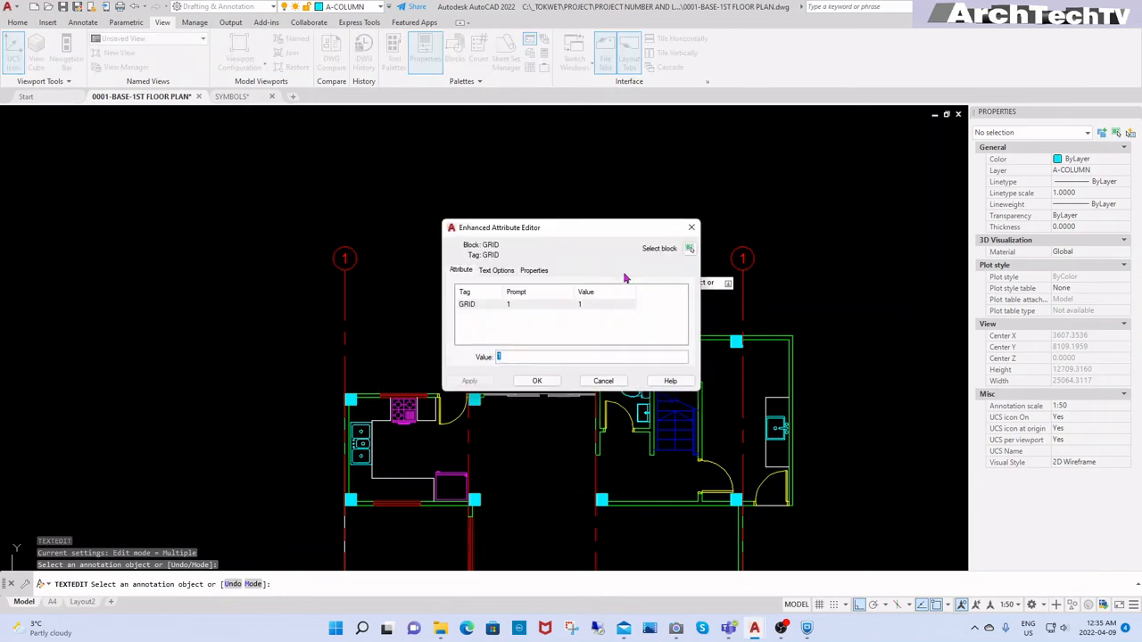
click(537, 381)
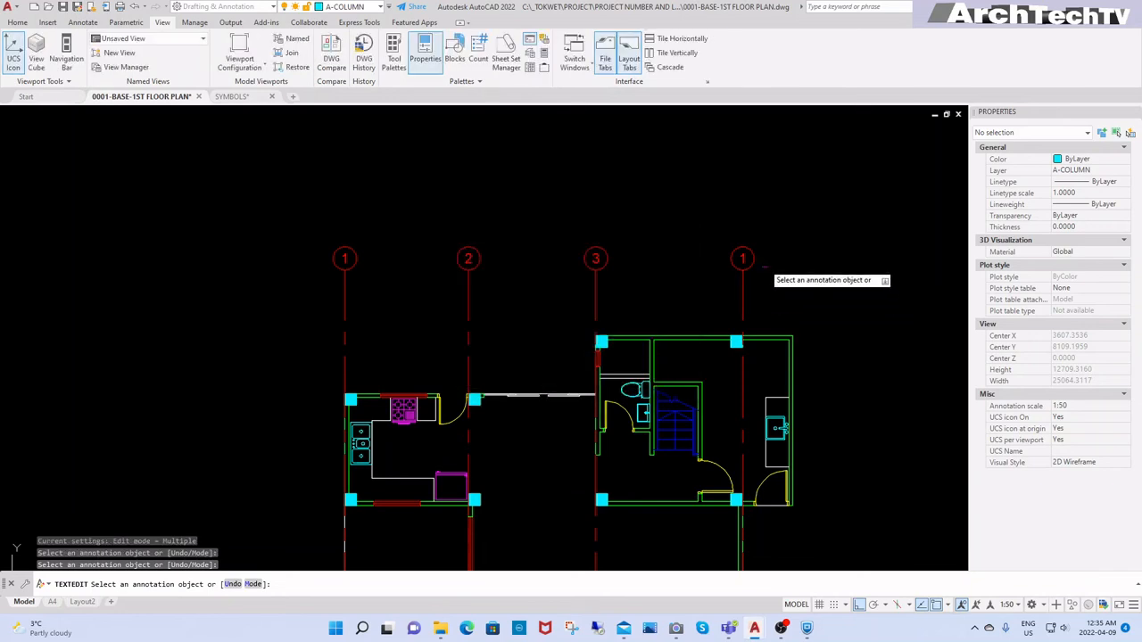
click(759, 271)
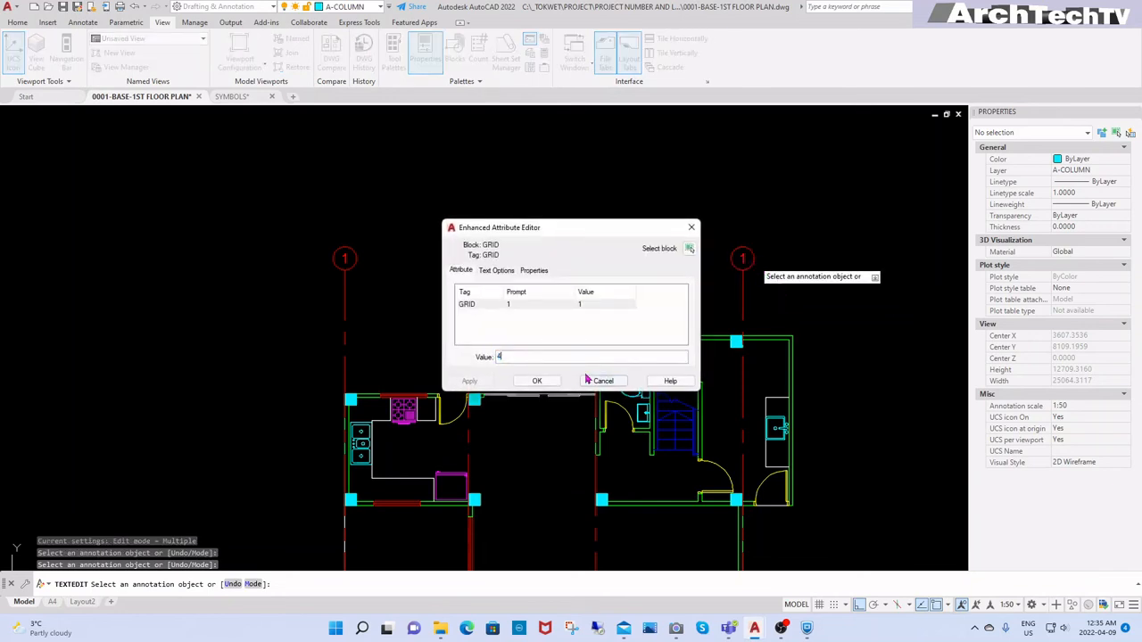
click(537, 381)
scroll(755, 279, down, 5)
key(Escape)
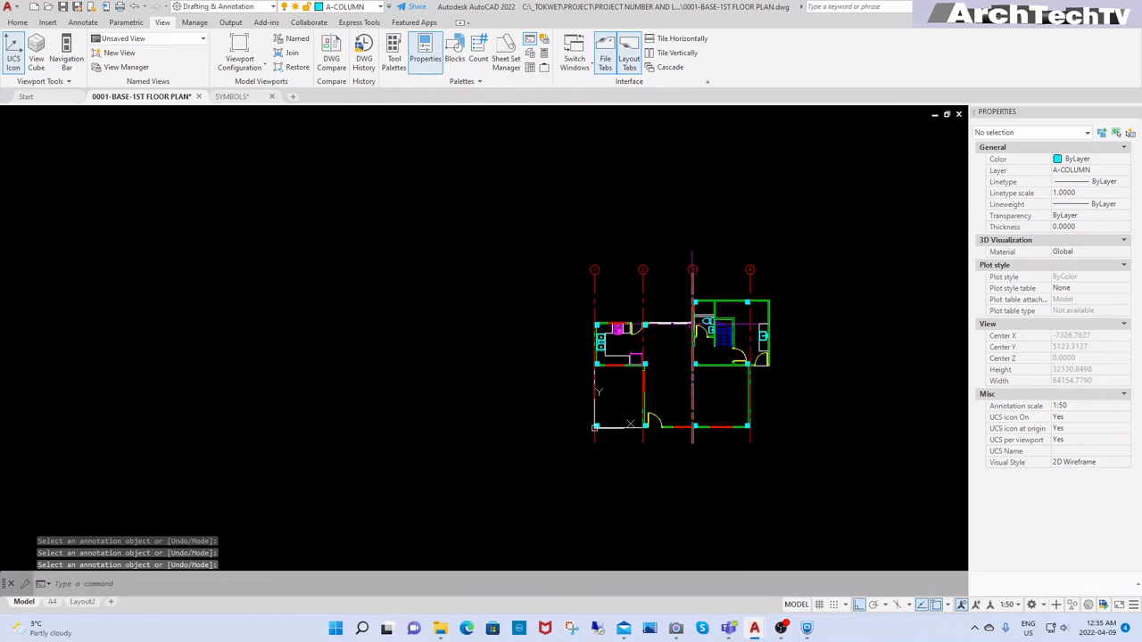
Draw a horizontal line from grid line 4 along the plan's uppermost outer wall face, leftward past grid line 1
scroll(750, 300, up, 8)
text(l)
key(Return)
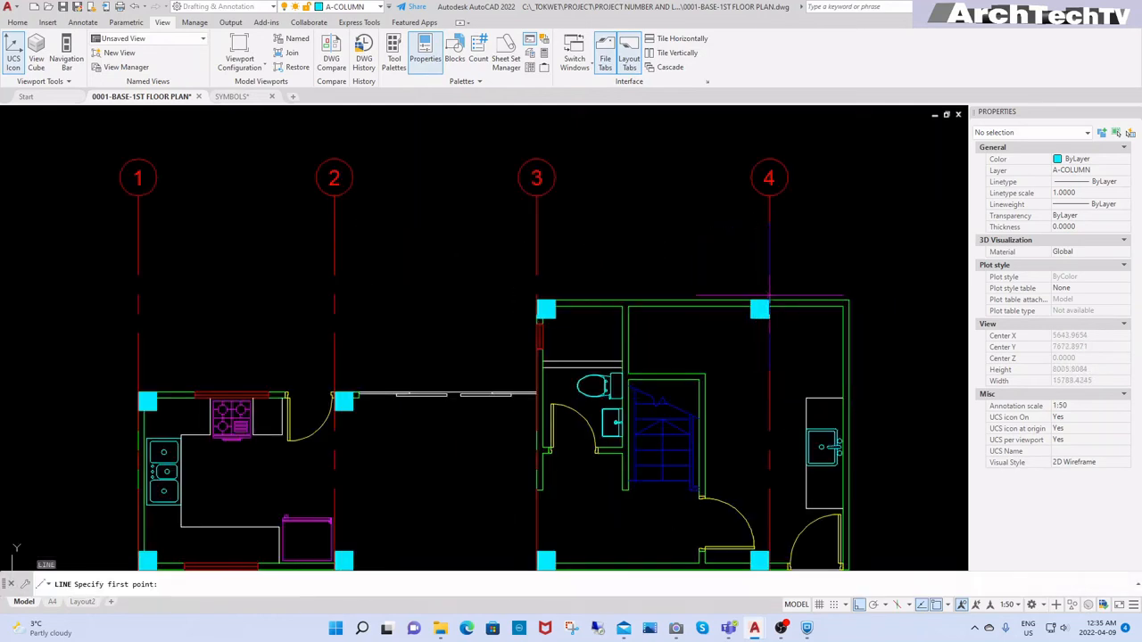
click(764, 308)
scroll(764, 307, down, 5)
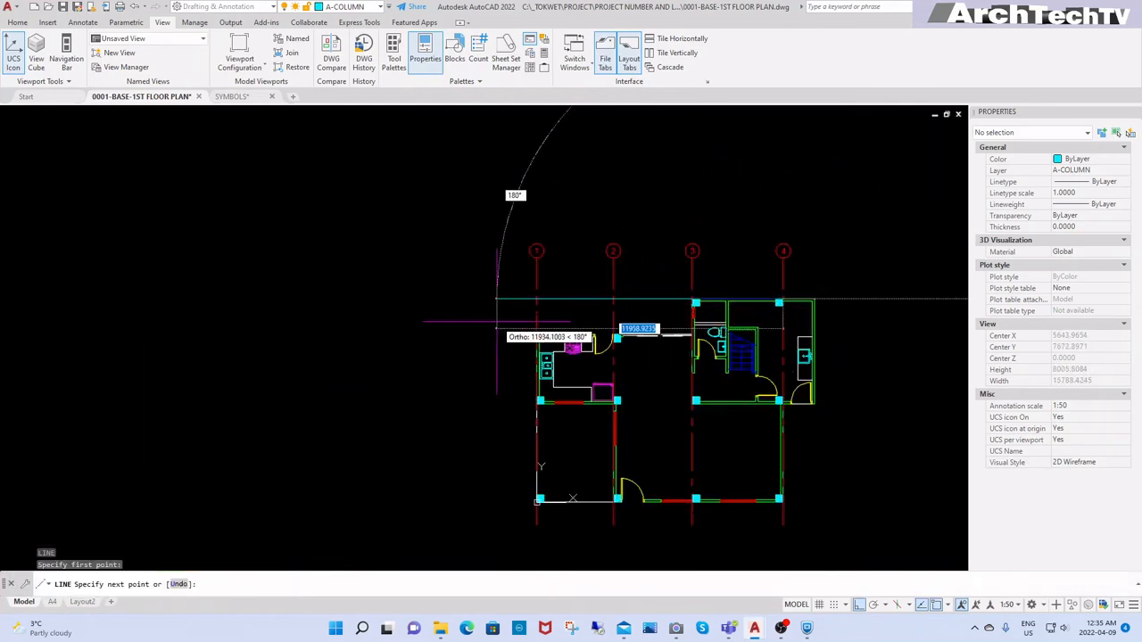
click(485, 319)
key(Return)
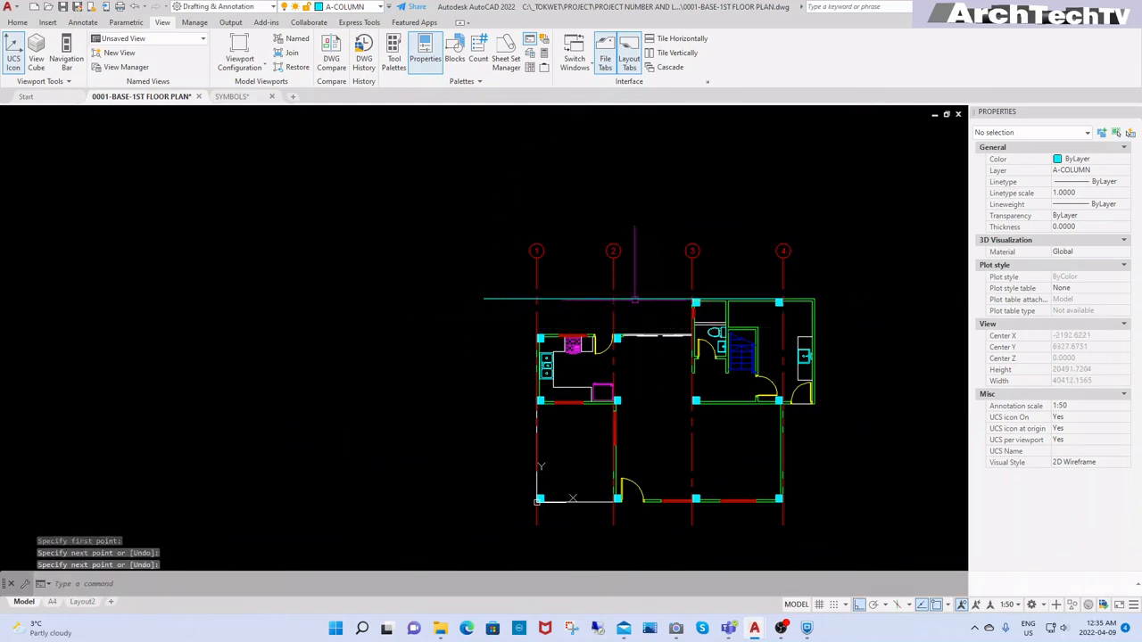
Match the new horizontal line's properties to those of vertical grid line 2
key(Return)
click(613, 282)
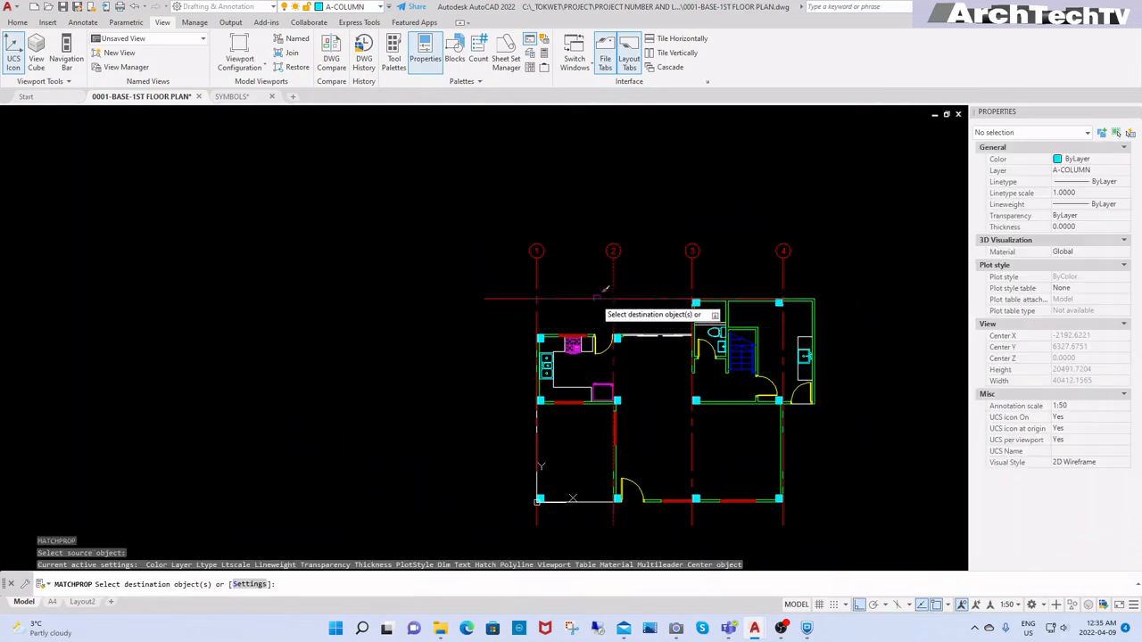
click(595, 299)
key(Return)
Copy the horizontal grid line from its intersection with grid line 1 straight down to the outer faces of the three lower column rows
text(c)
key(Return)
click(590, 289)
click(573, 304)
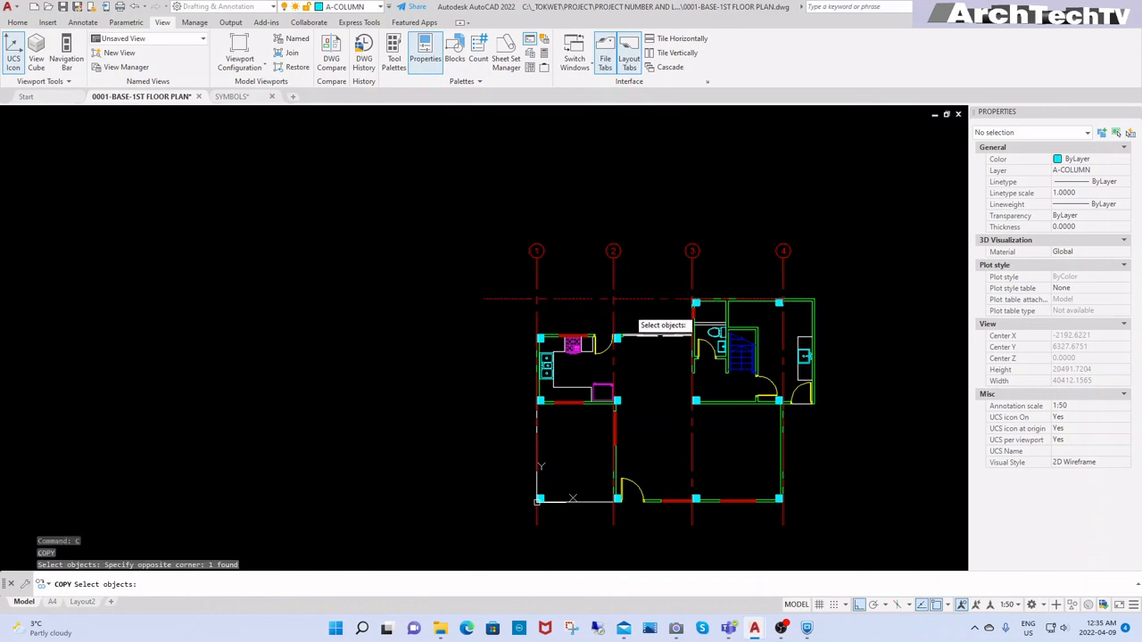
scroll(582, 308, up, 4)
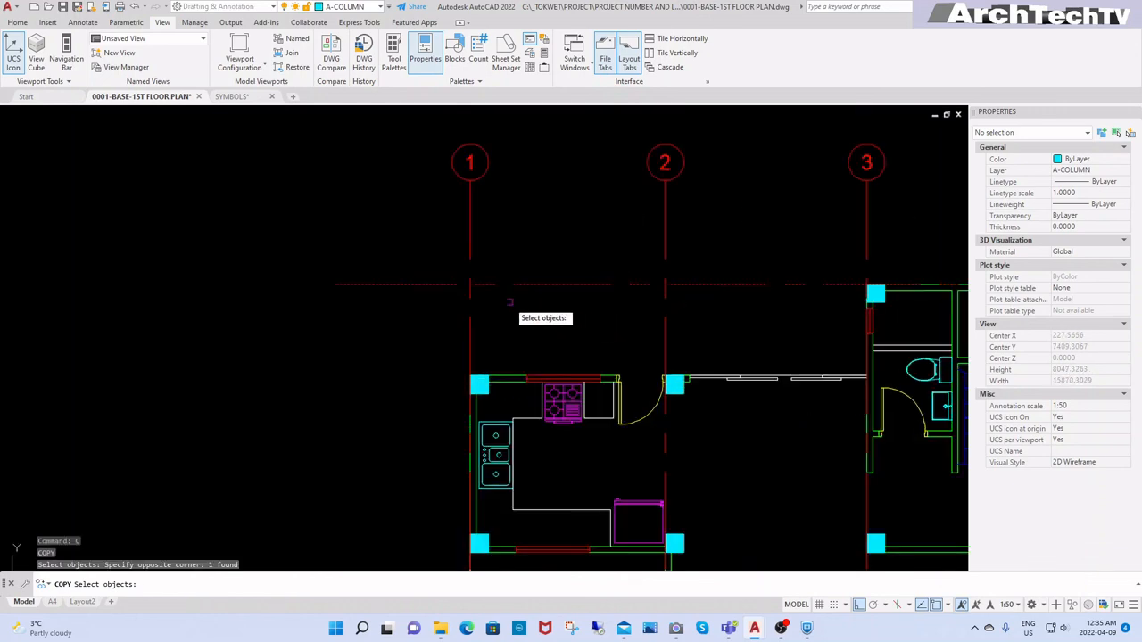
key(Return)
click(471, 285)
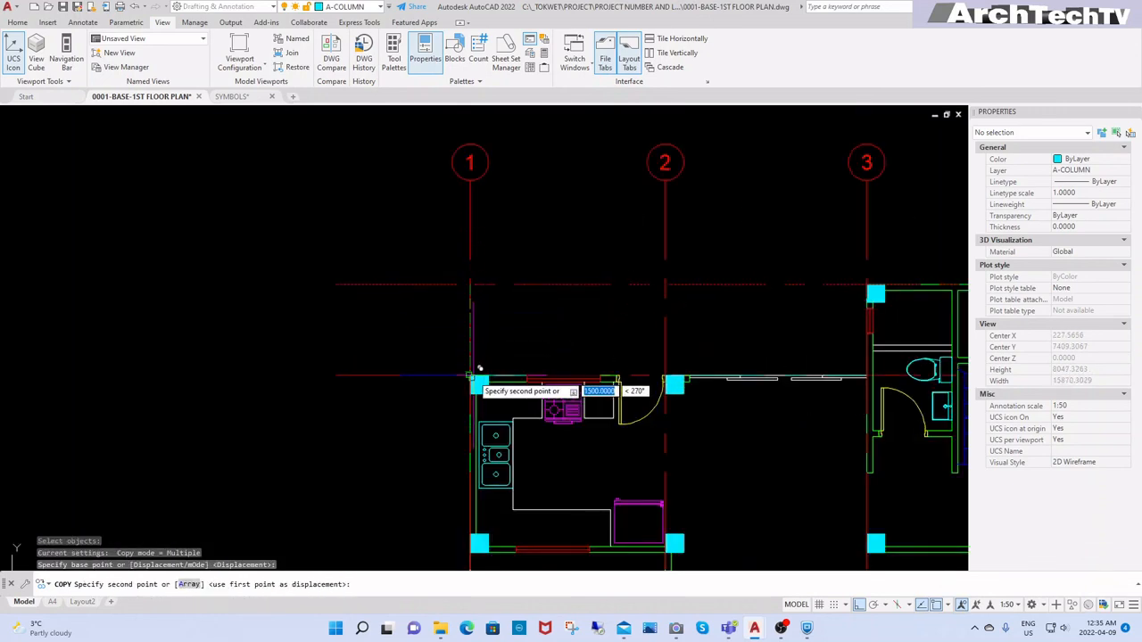
scroll(504, 264, down, 4)
scroll(494, 384, up, 6)
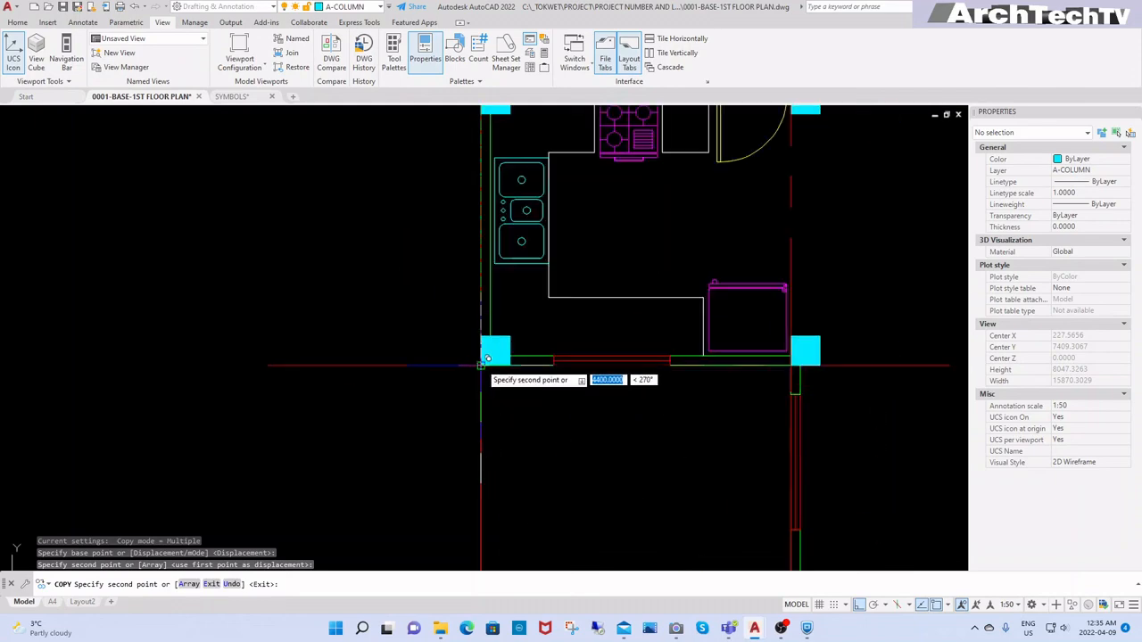
scroll(511, 283, down, 4)
scroll(493, 482, up, 4)
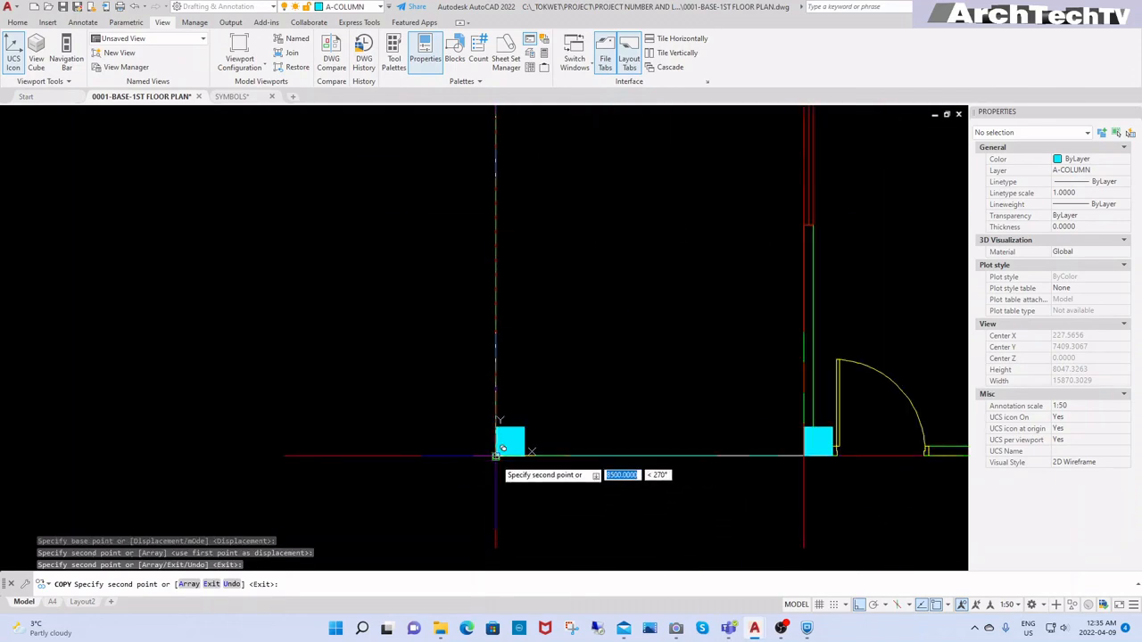
click(496, 456)
key(Return)
Copy grid bubble 1 from its right quadrant to the left ends of all four horizontal grid lines
scroll(456, 415, down, 6)
scroll(475, 188, up, 6)
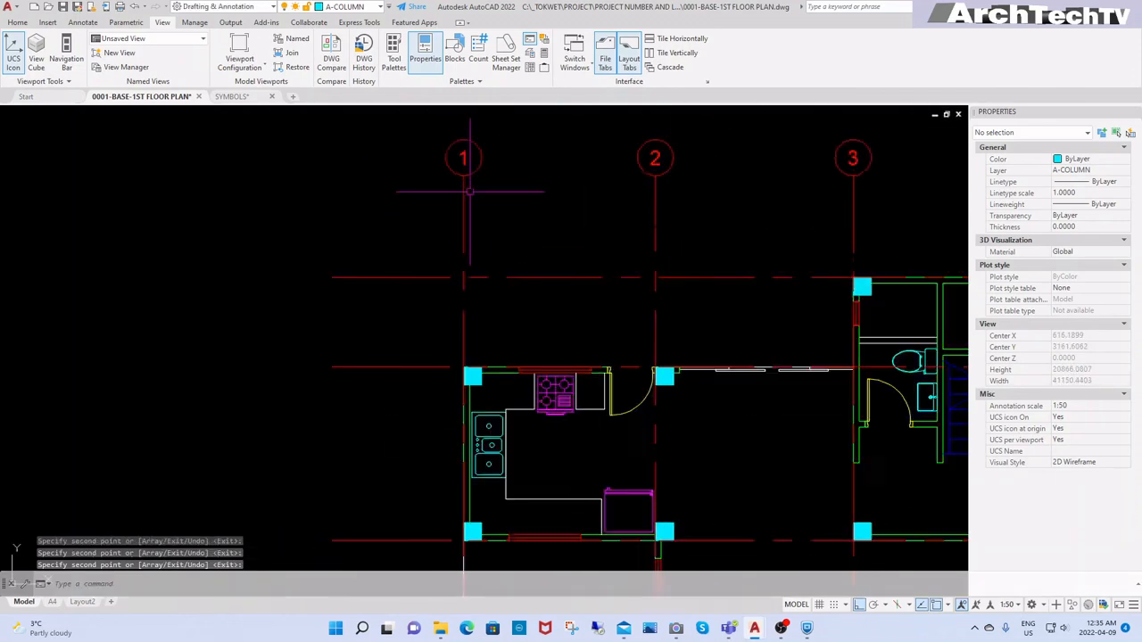
key(Return)
click(479, 161)
scroll(537, 232, down, 2)
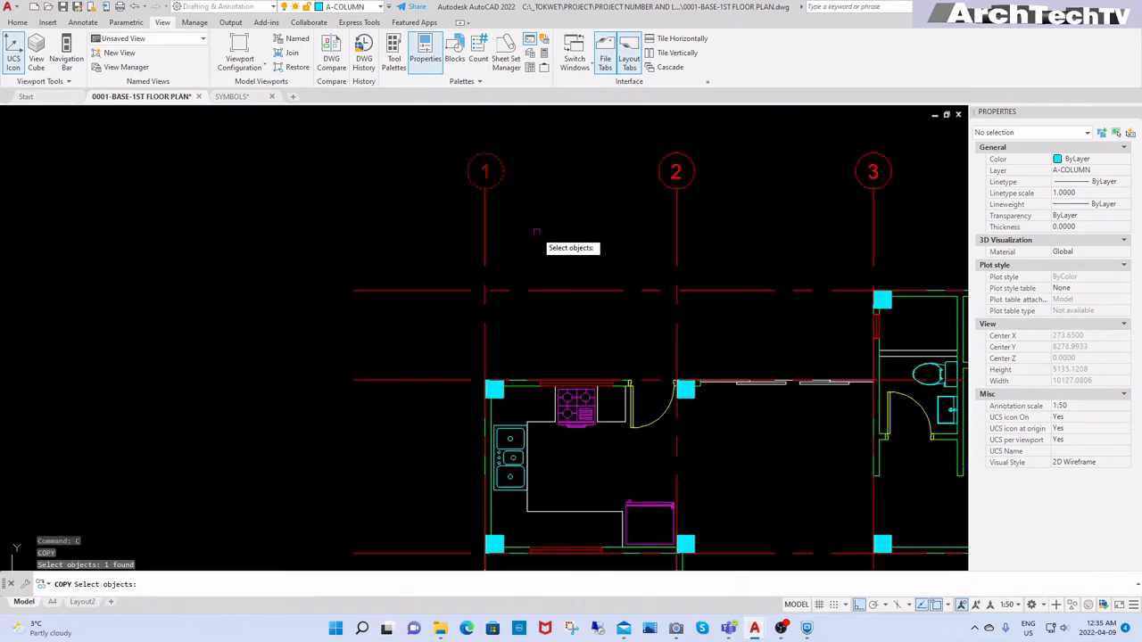
key(Return)
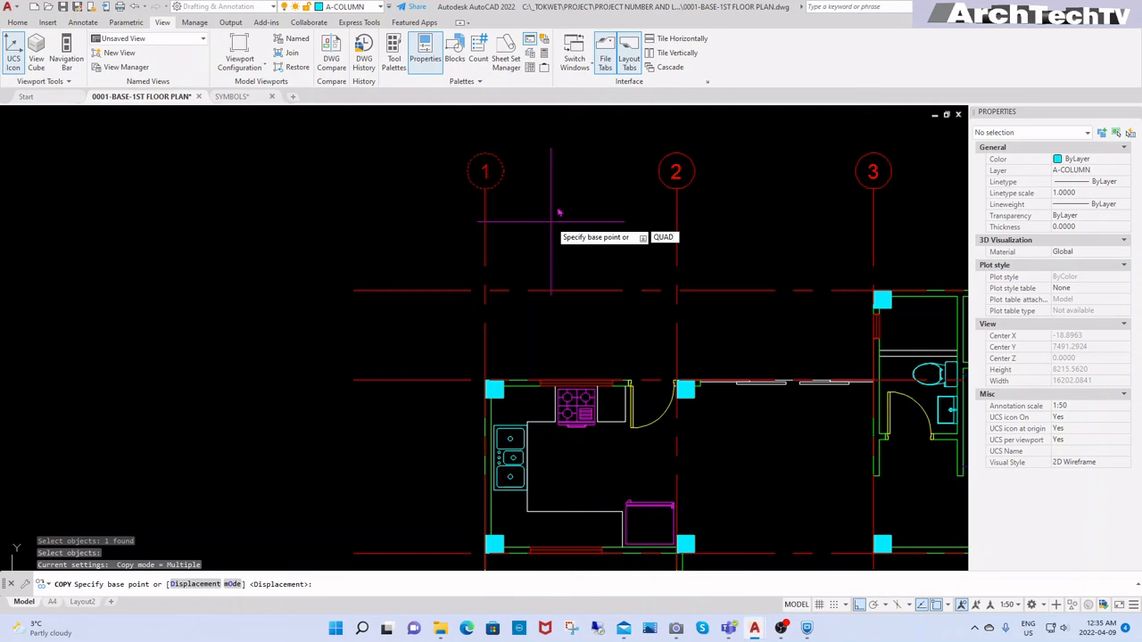
click(502, 171)
scroll(535, 163, down, 2)
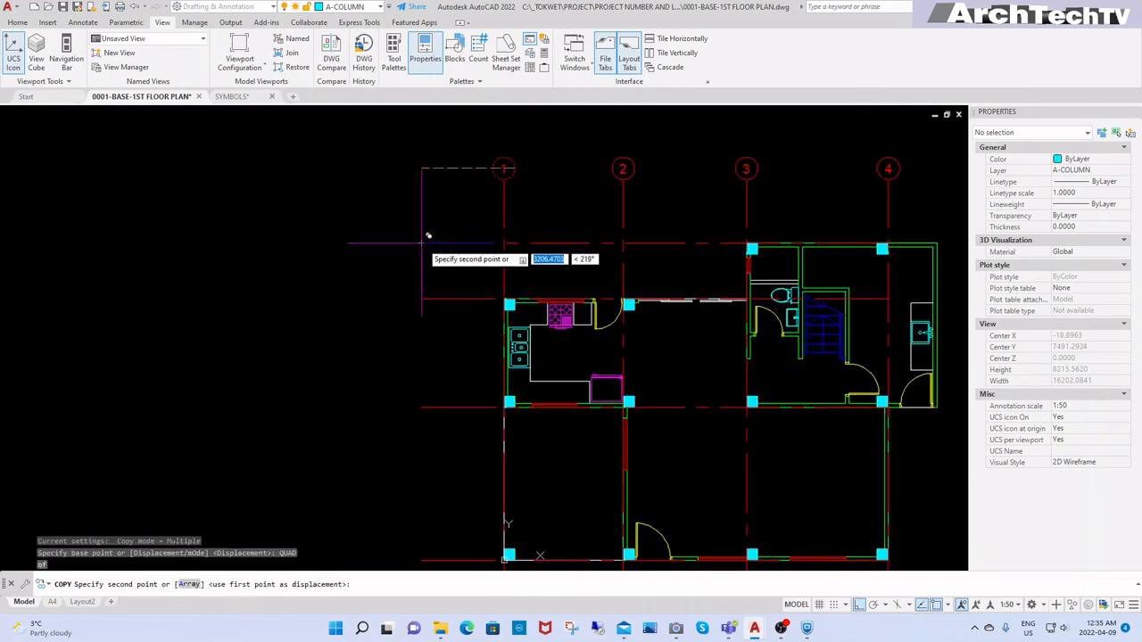
click(425, 240)
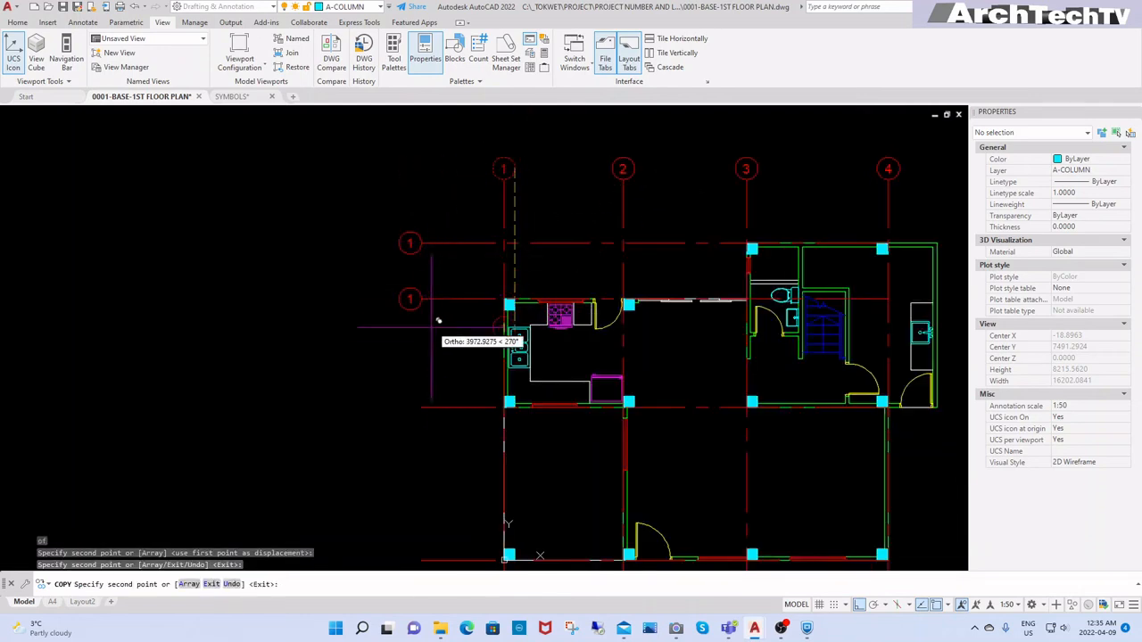
click(432, 411)
scroll(436, 299, down, 2)
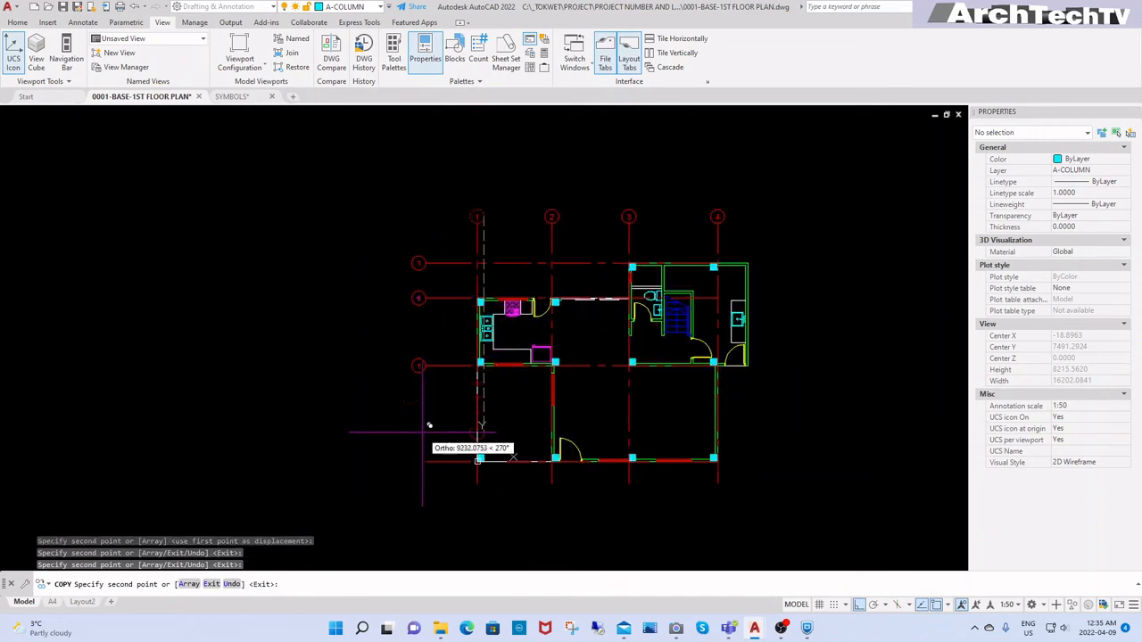
key(space)
Edit the attribute values of the upper two bubbles on the horizontal grid lines to A and B
scroll(463, 450, up, 2)
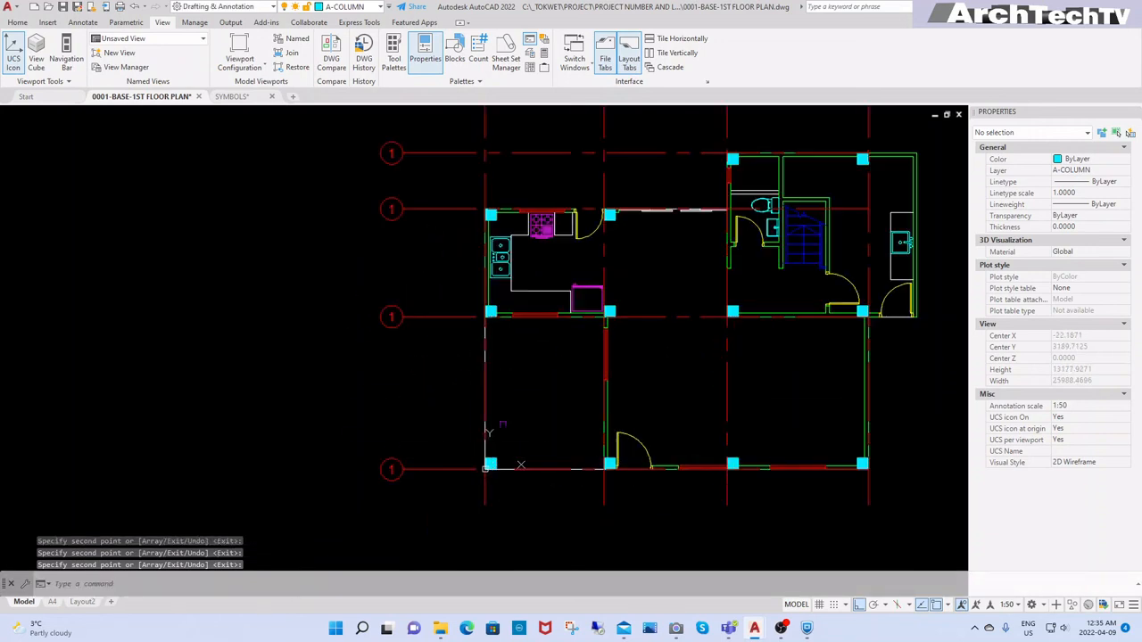
text(et)
key(space)
scroll(422, 328, down, 2)
scroll(409, 222, up, 2)
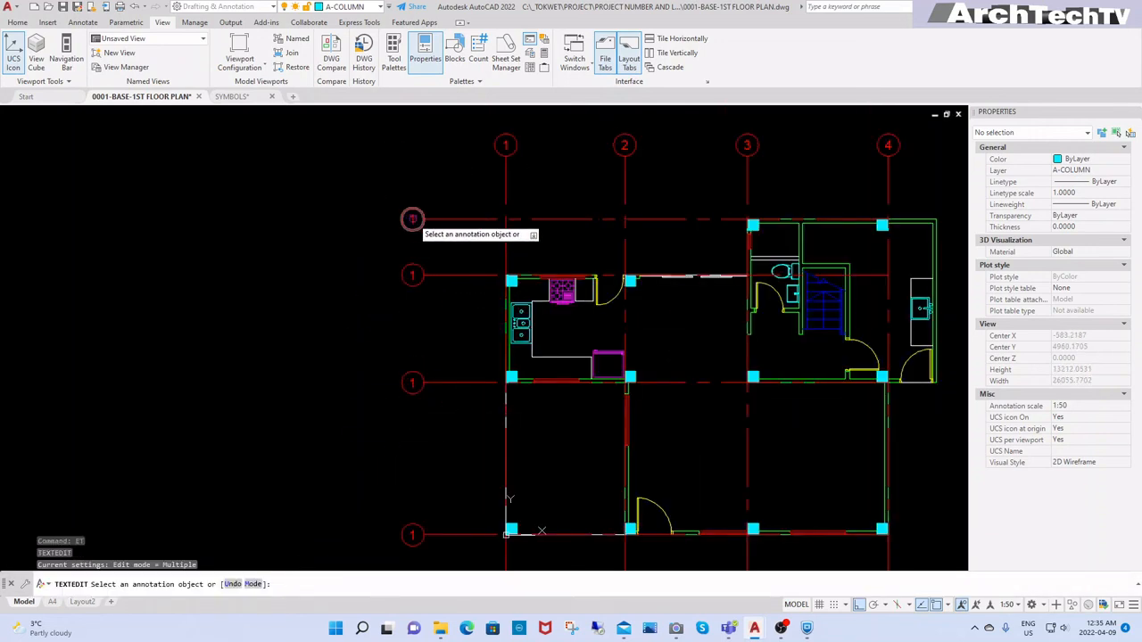
click(412, 221)
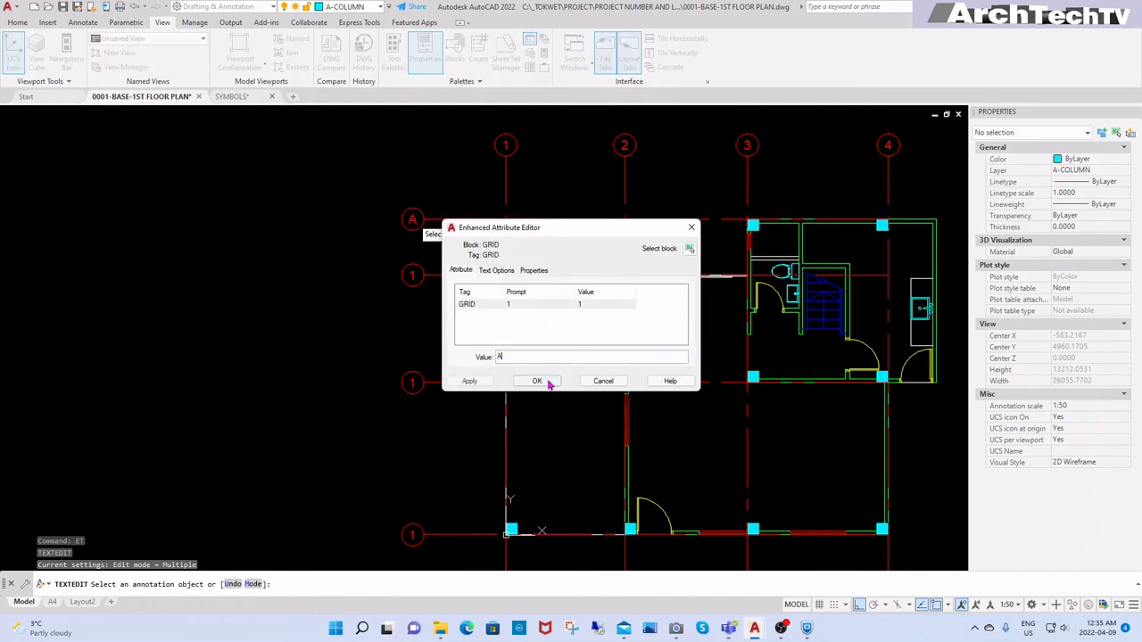
text(A)
click(537, 381)
click(416, 283)
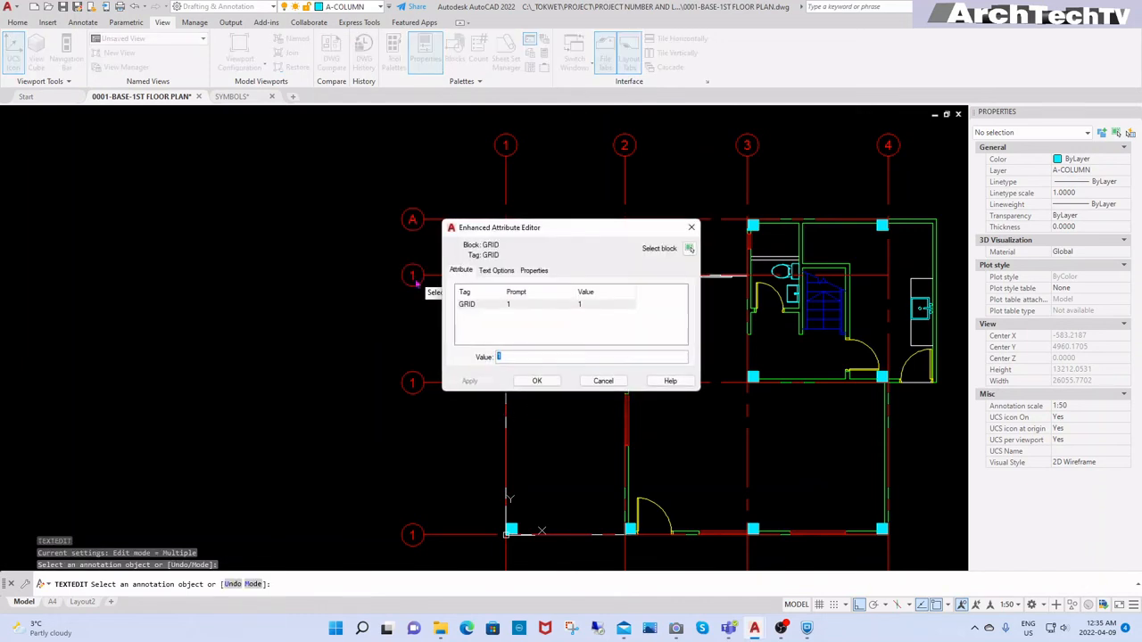
click(550, 384)
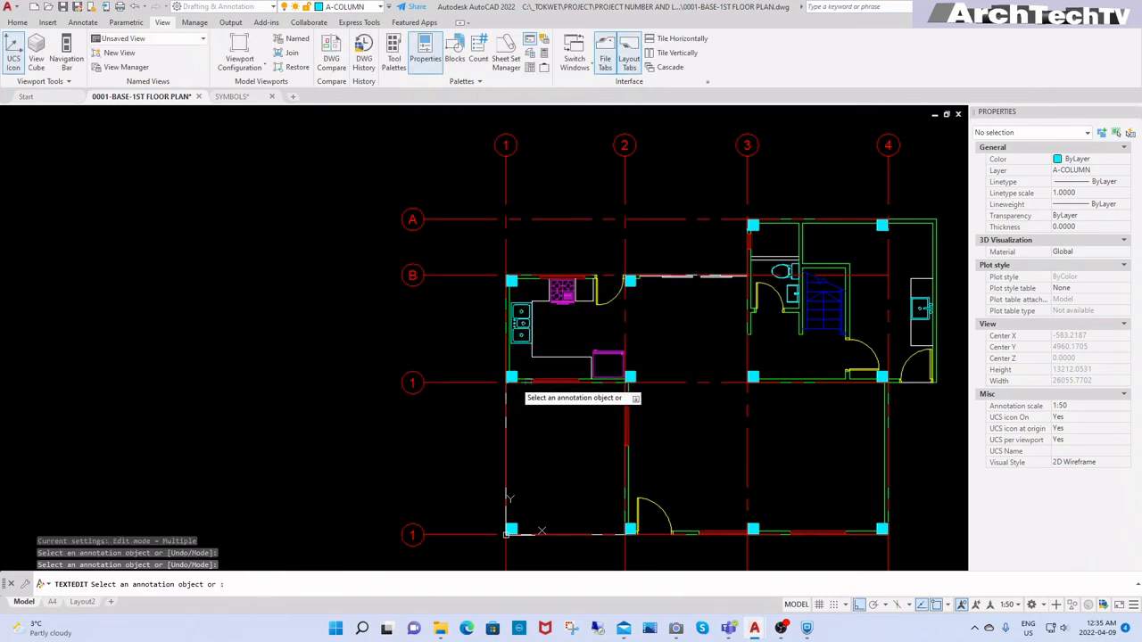
Edit the attribute values of the lower two bubbles on the horizontal grid lines to C and D
click(412, 382)
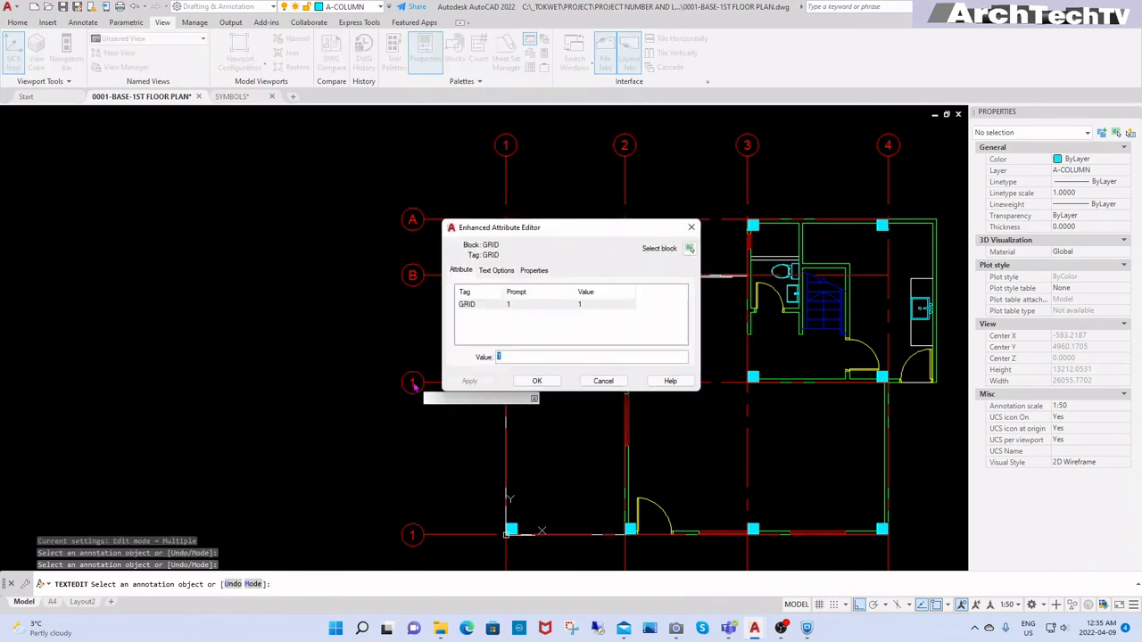
click(537, 381)
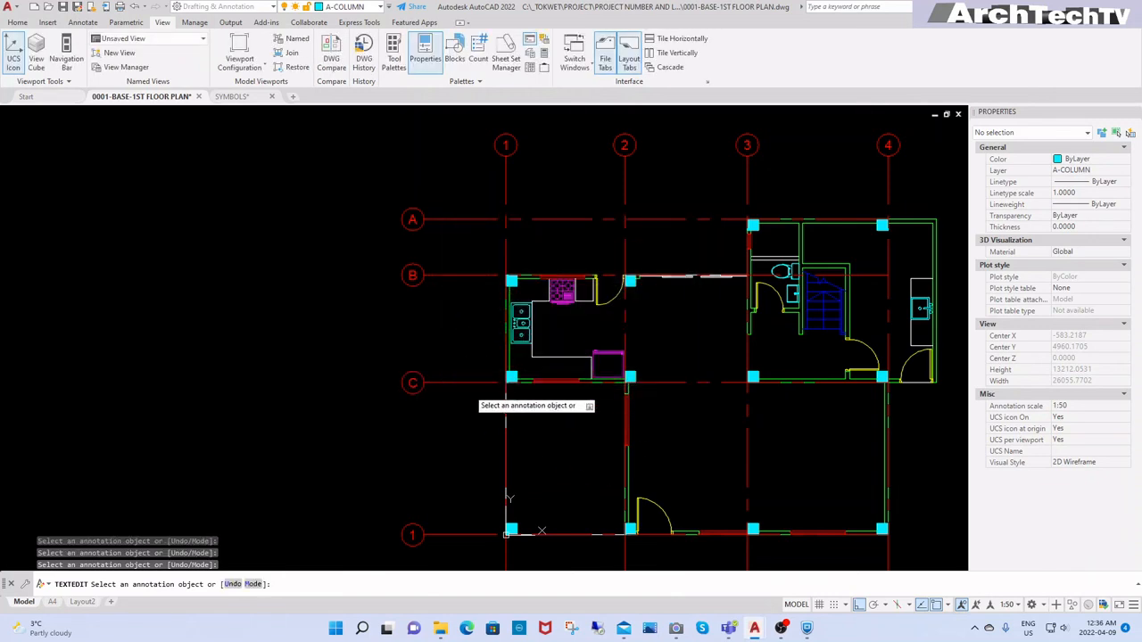
click(414, 536)
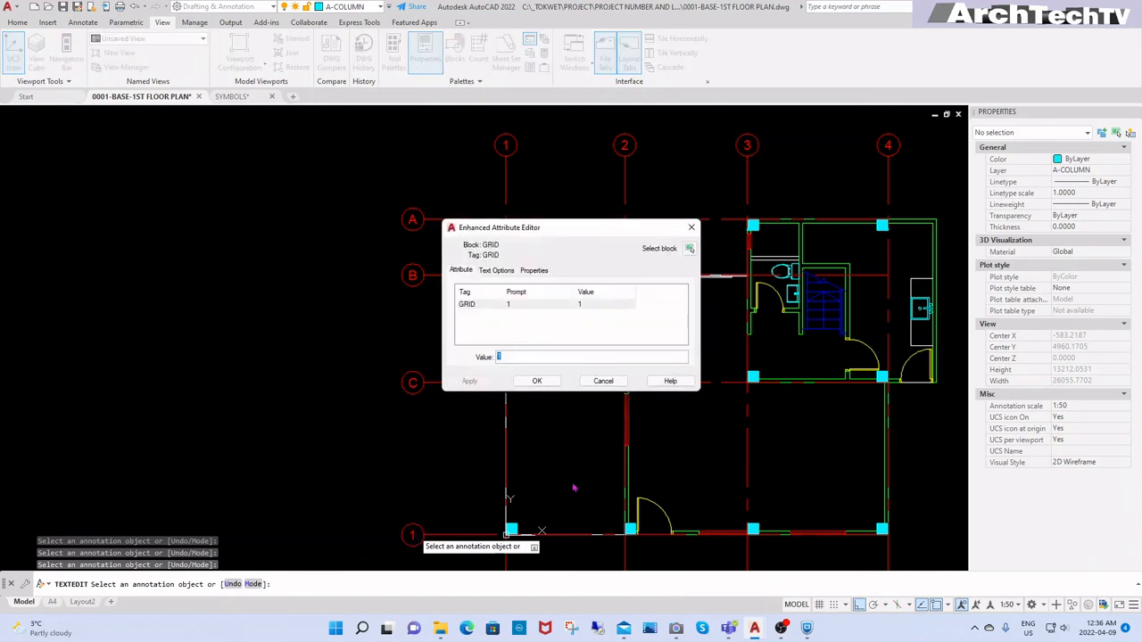
click(557, 384)
scroll(415, 336, down, 3)
key(Escape)
key(Escape)
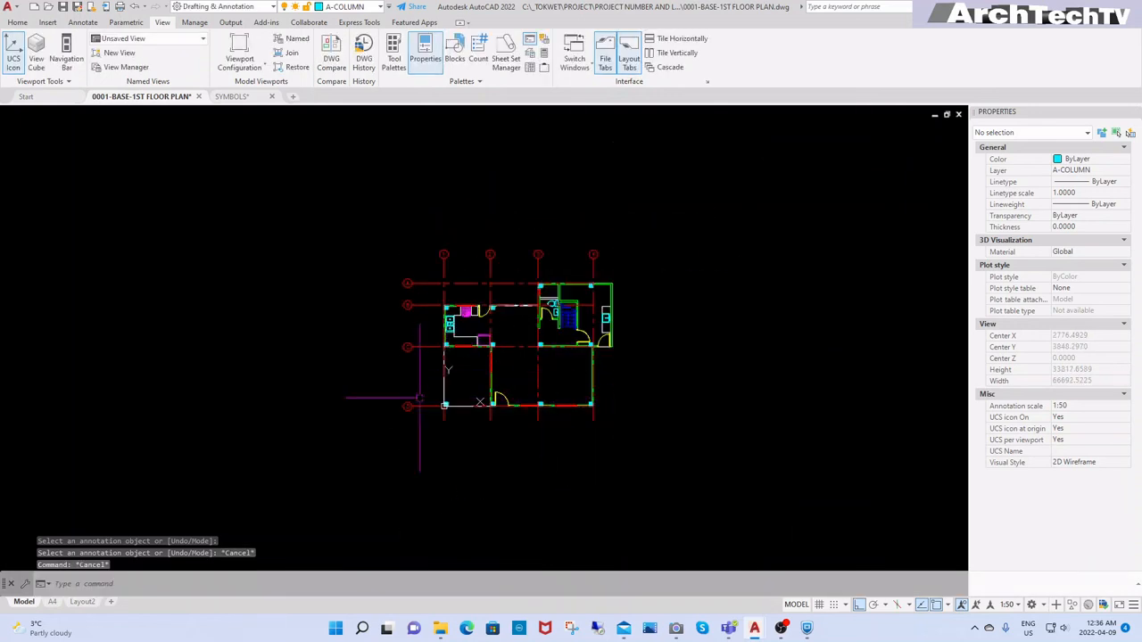
Examine the numbered and lettered column grid around the whole floor plan
text(z)
key(Return)
click(369, 429)
click(640, 212)
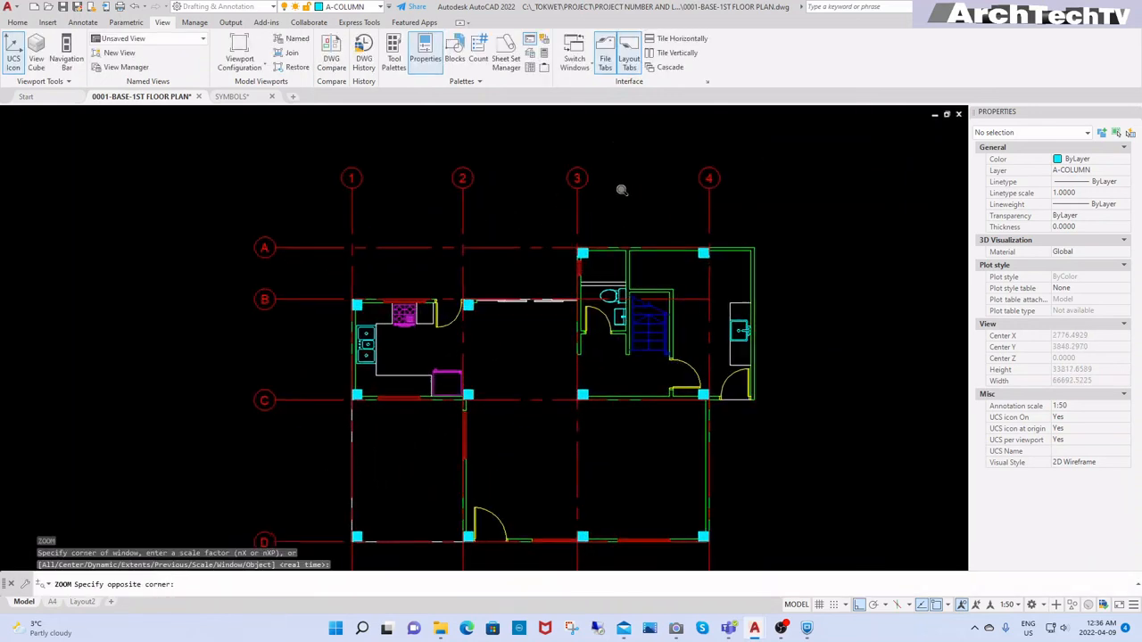
scroll(515, 267, down, 2)
key(Escape)
key(Escape)
middle_drag(715, 387, 724, 382)
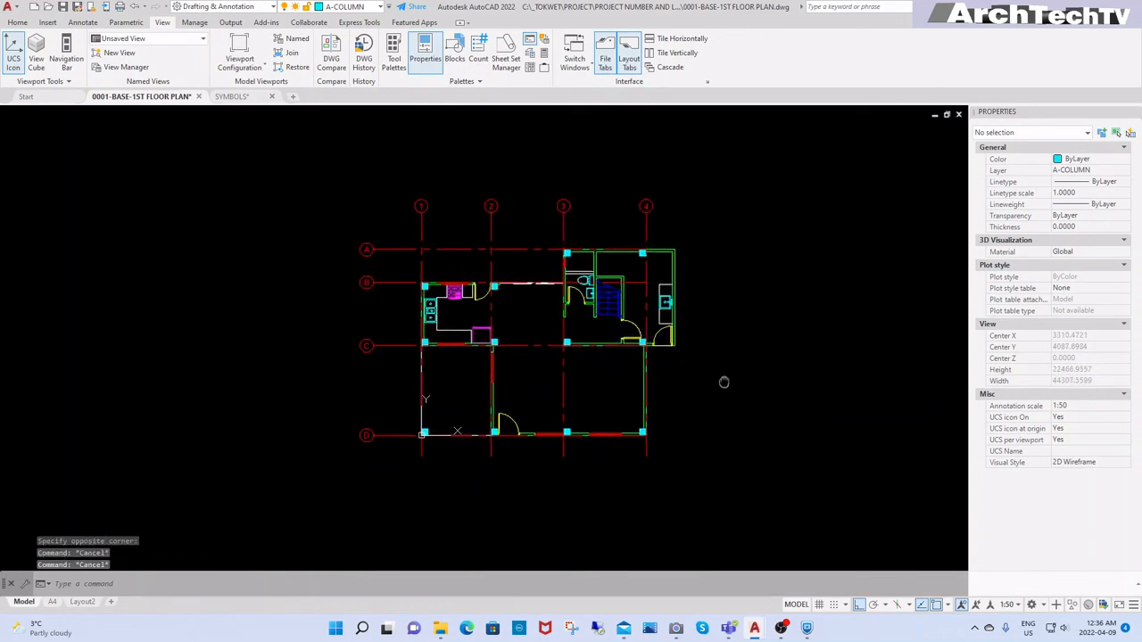